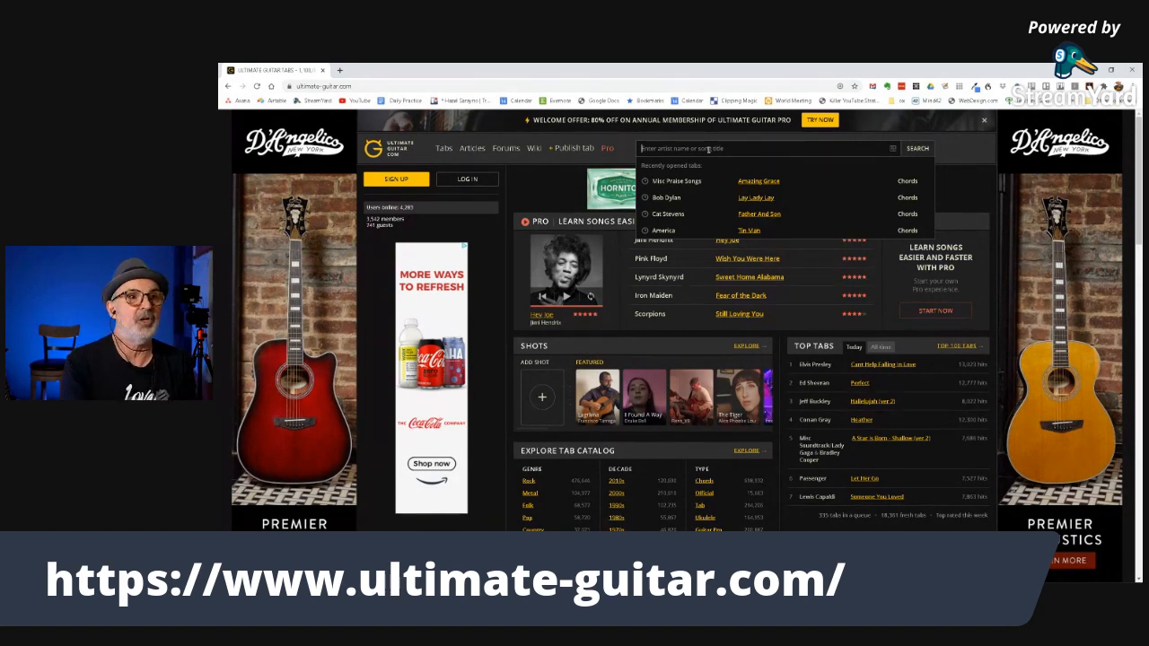
# - Search Ultimate Guitar for "amazing grace" and open the Amazing Grace (ver 2) chords
pyautogui.write('amazing')
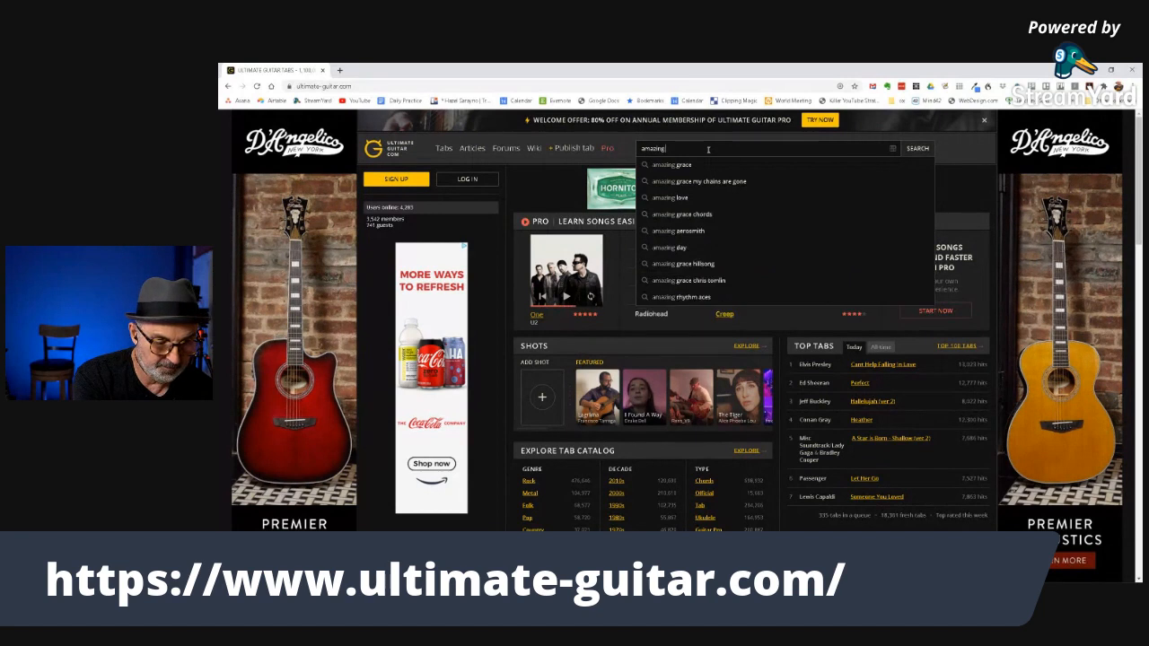
pyautogui.write(' grace')
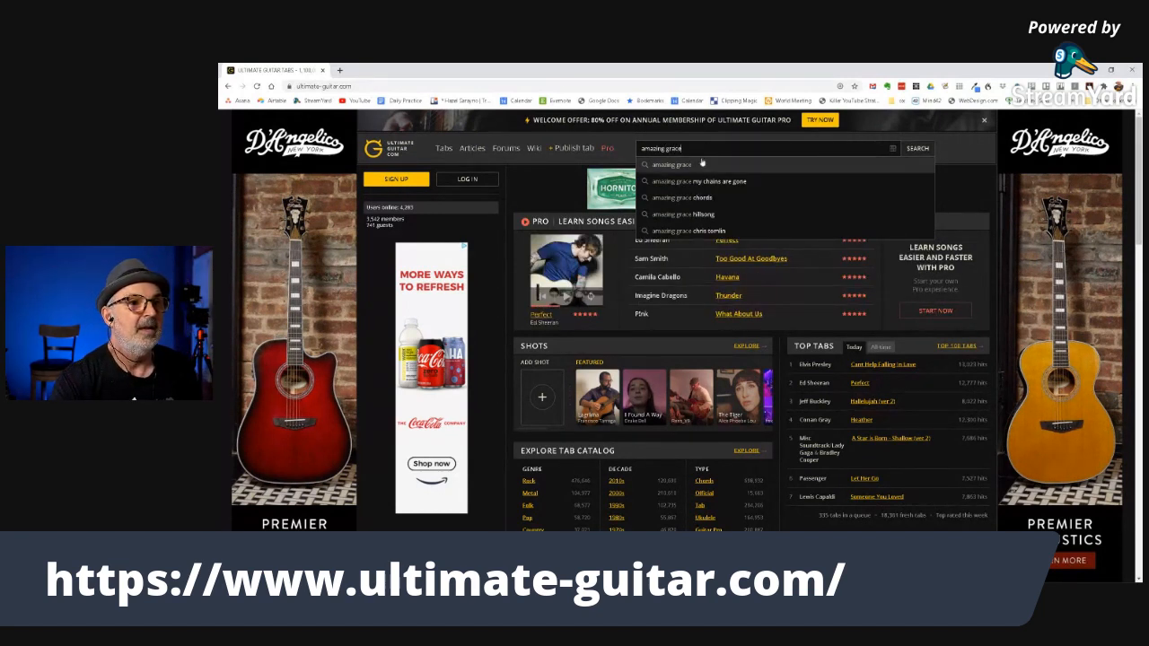
pyautogui.click(688, 166)
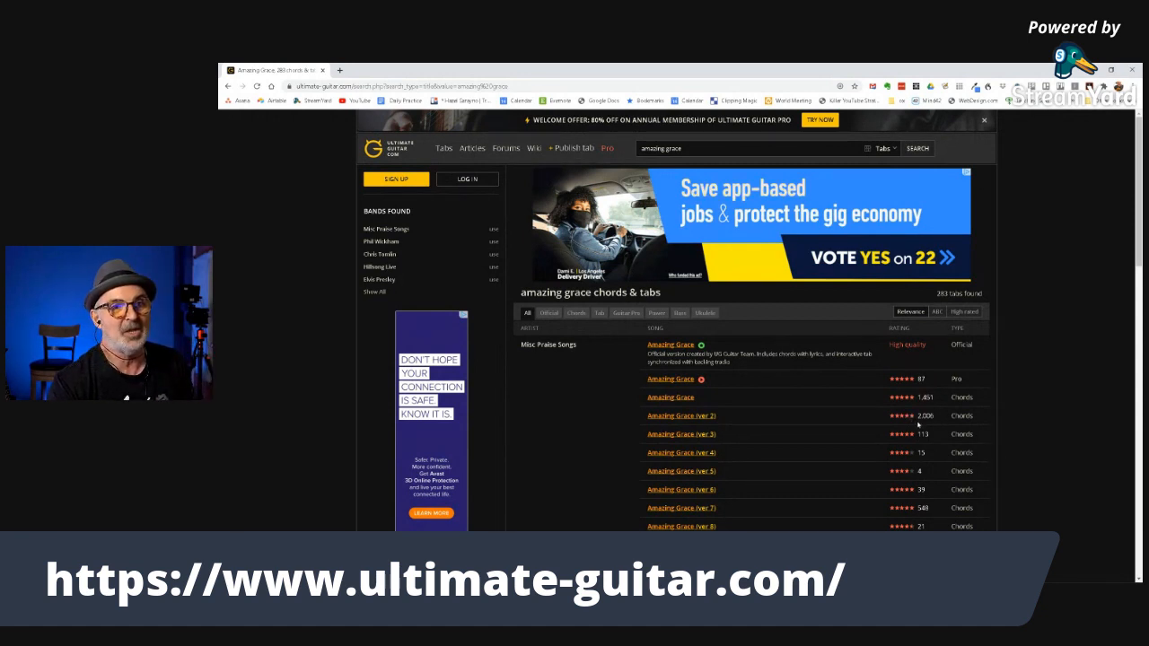
pyautogui.click(705, 420)
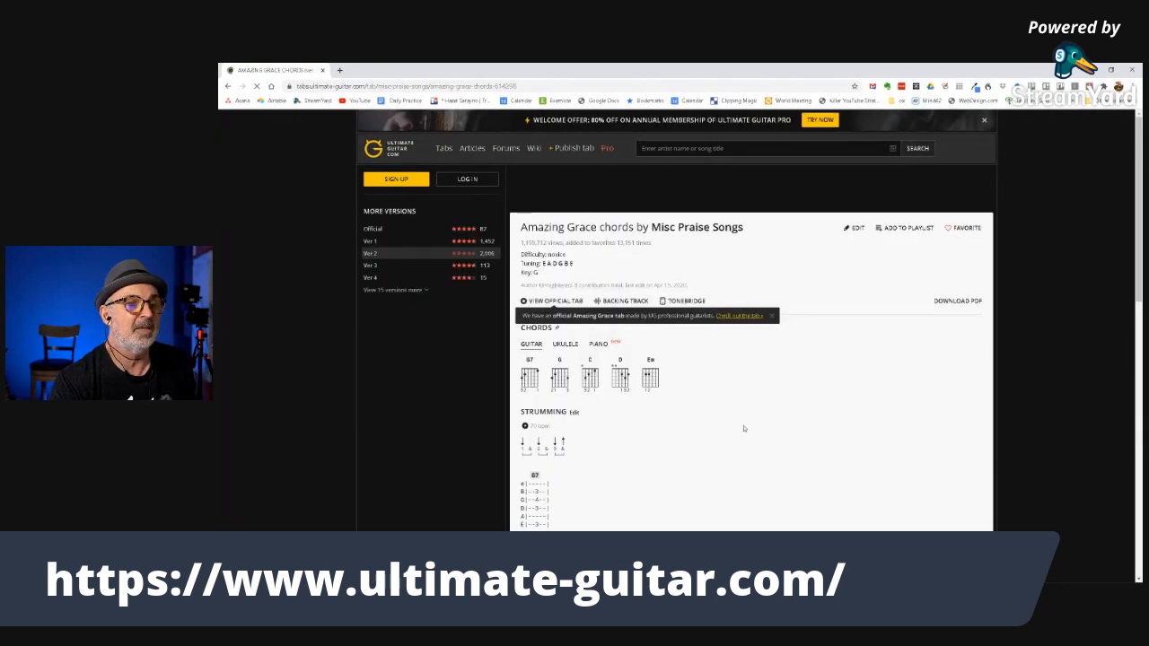
# - Examine the Amazing Grace chord sheet, including its key, chord diagrams, strumming pattern and the chords over the refrain and verses
pyautogui.scroll(-2, 801, 426)
pyautogui.scroll(-1, 807, 429)
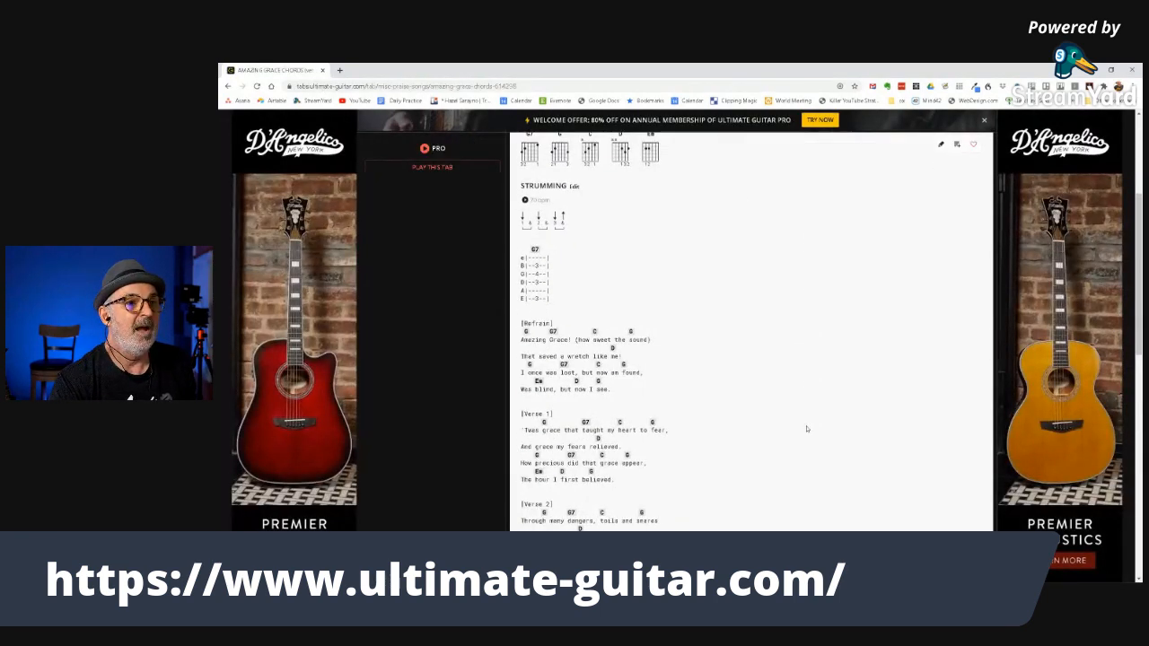
pyautogui.scroll(2, 807, 429)
pyautogui.scroll(-2, 810, 420)
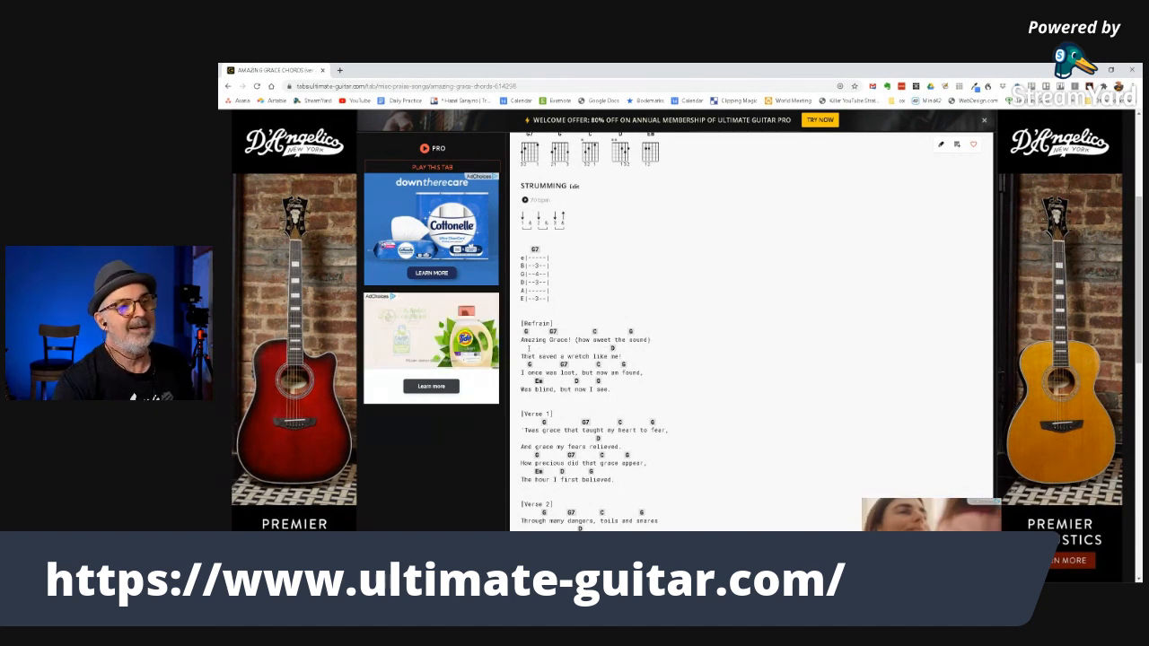
pyautogui.moveTo(552, 331)
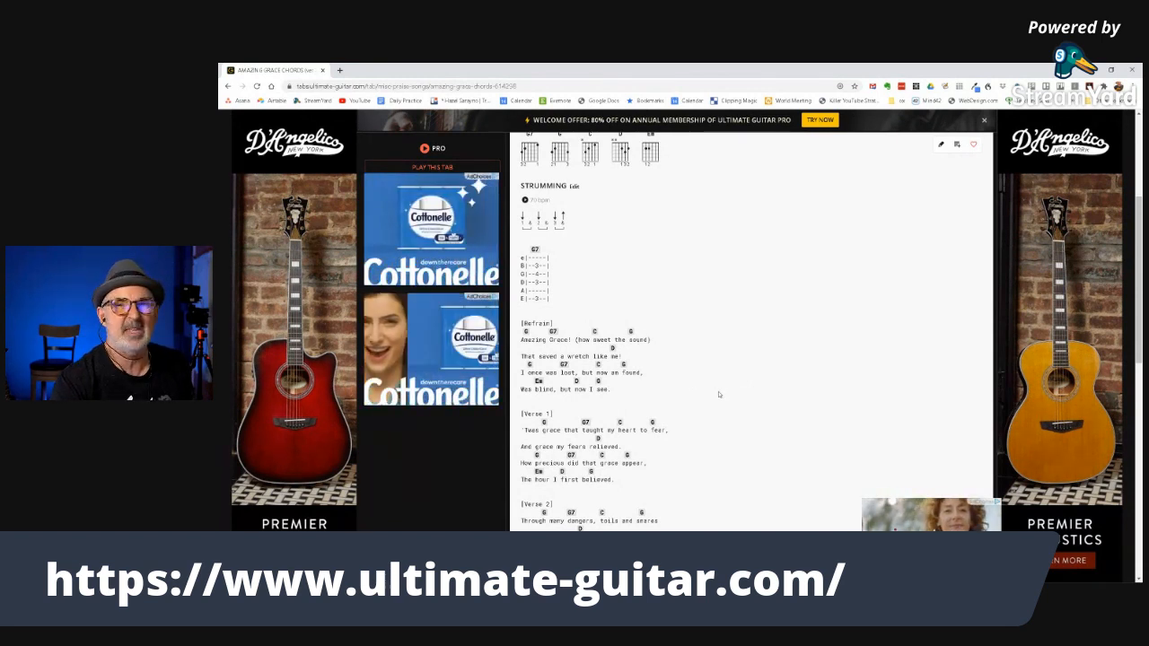
pyautogui.scroll(5, 713, 400)
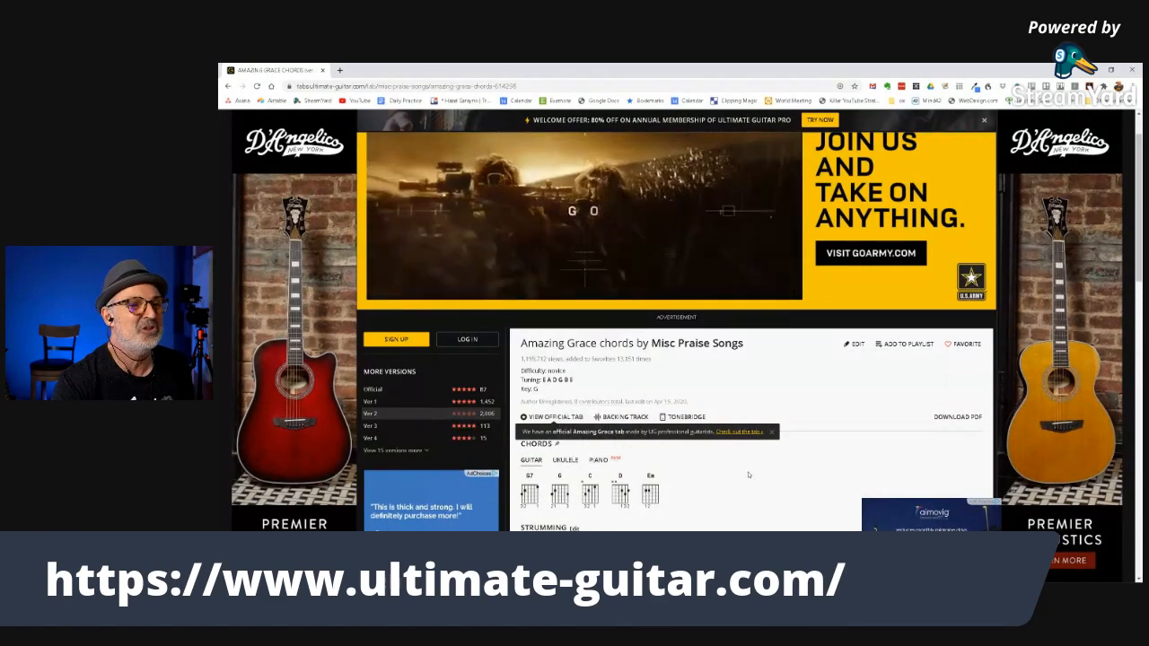
pyautogui.scroll(-2, 747, 474)
pyautogui.scroll(-5, 744, 473)
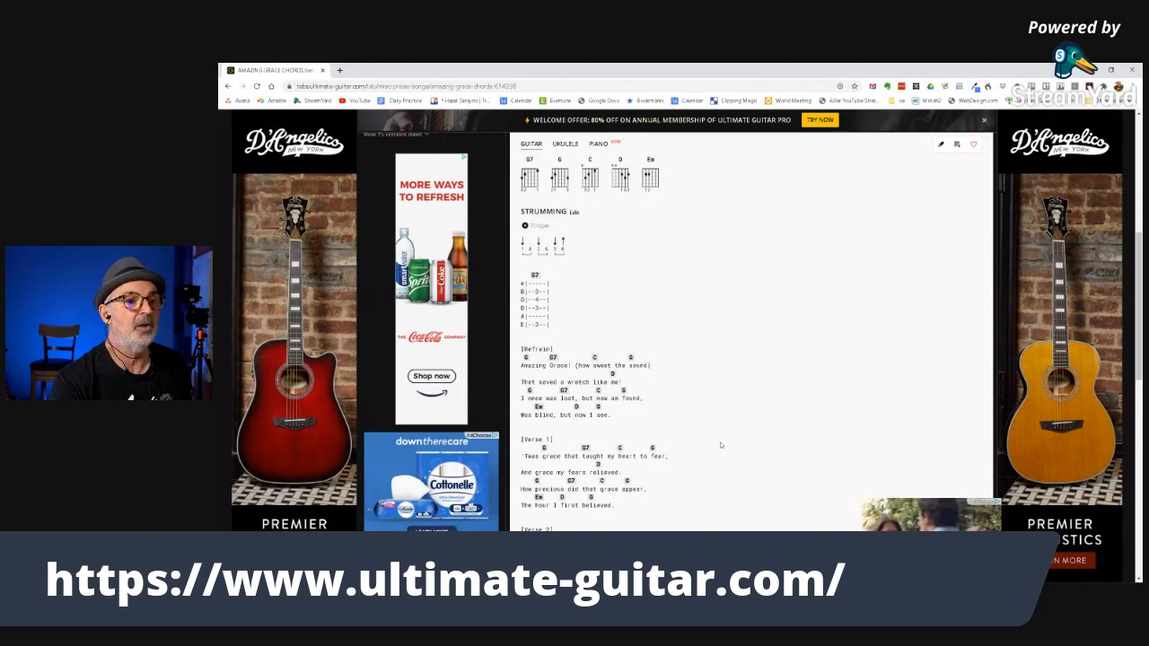
pyautogui.scroll(3, 724, 446)
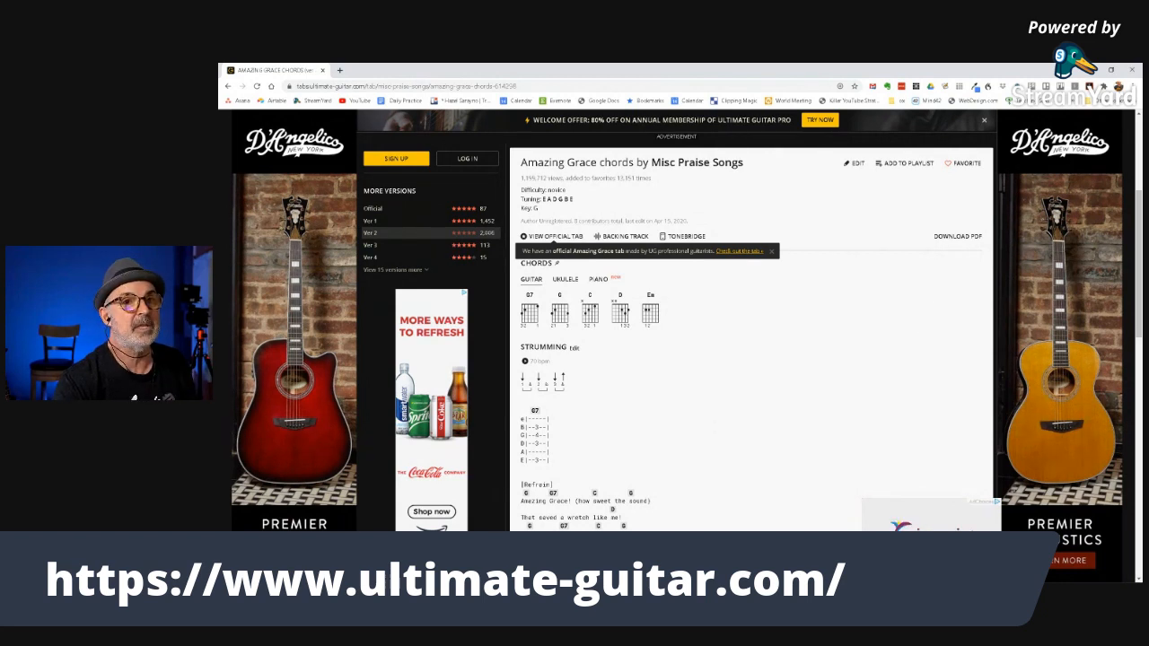
# - Switch to Band-in-a-Box and transpose the untitled song, including its key signature, to G
pyautogui.click(1090, 71)
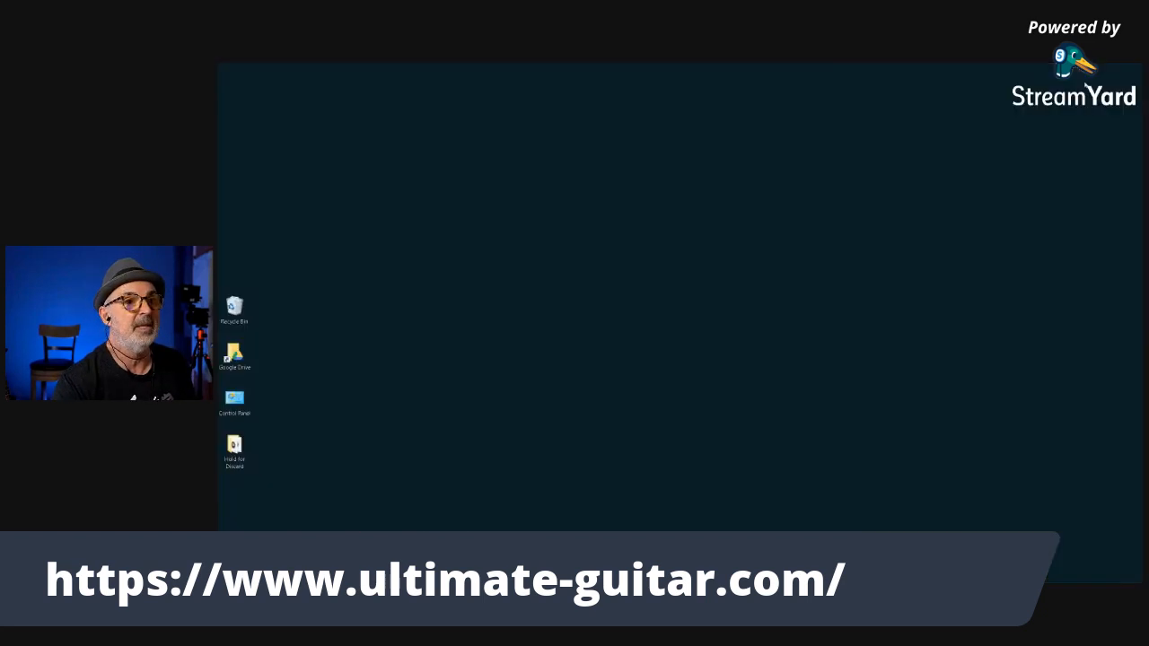
pyautogui.moveTo(654, 581)
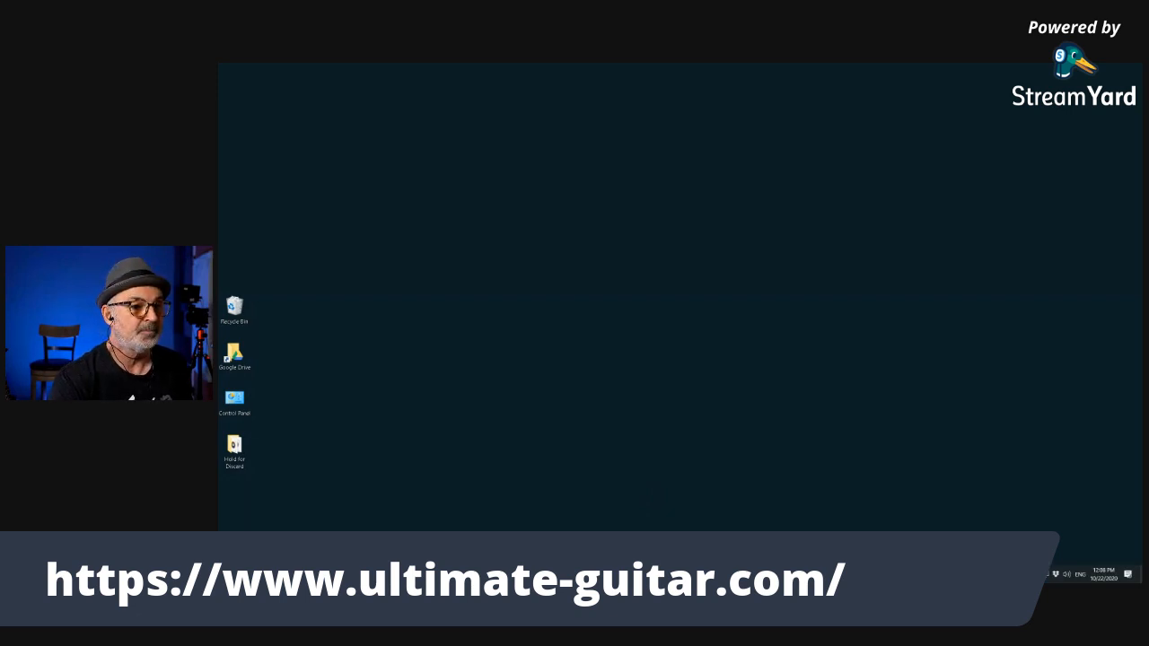
pyautogui.click(592, 574)
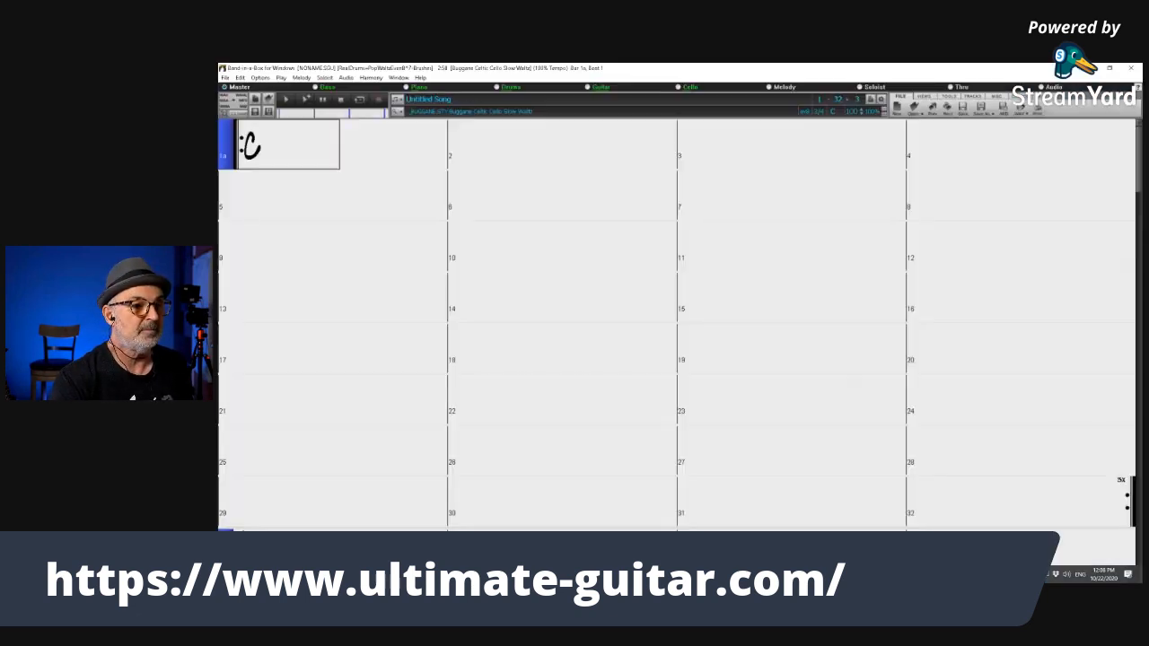
pyautogui.click(835, 112)
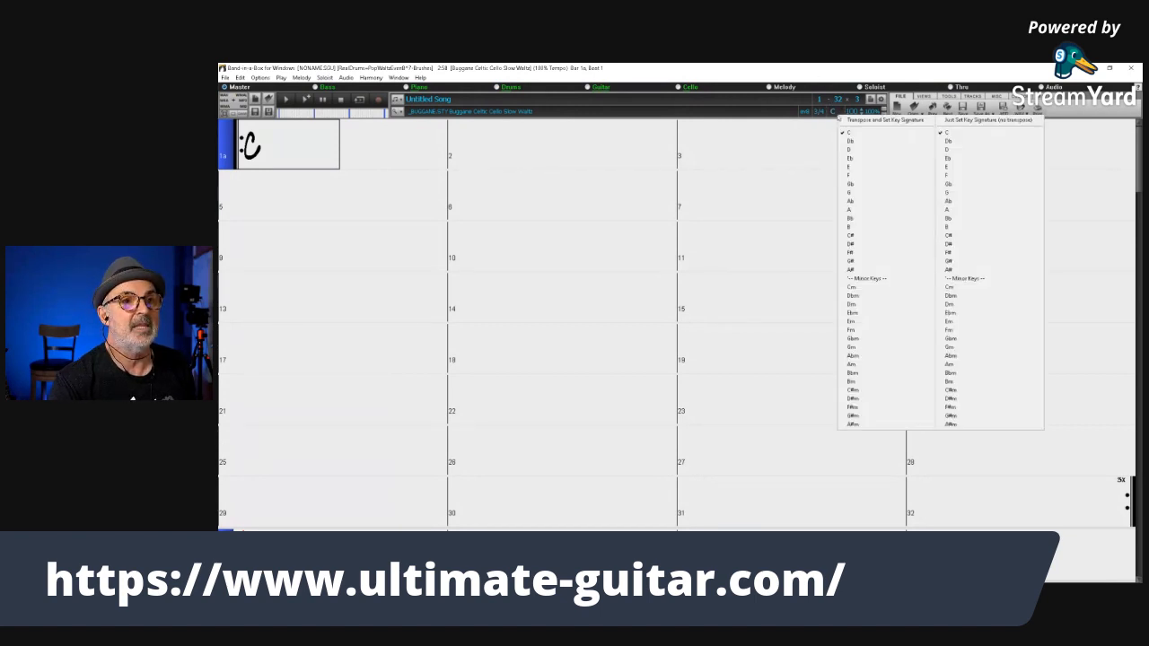
pyautogui.click(869, 194)
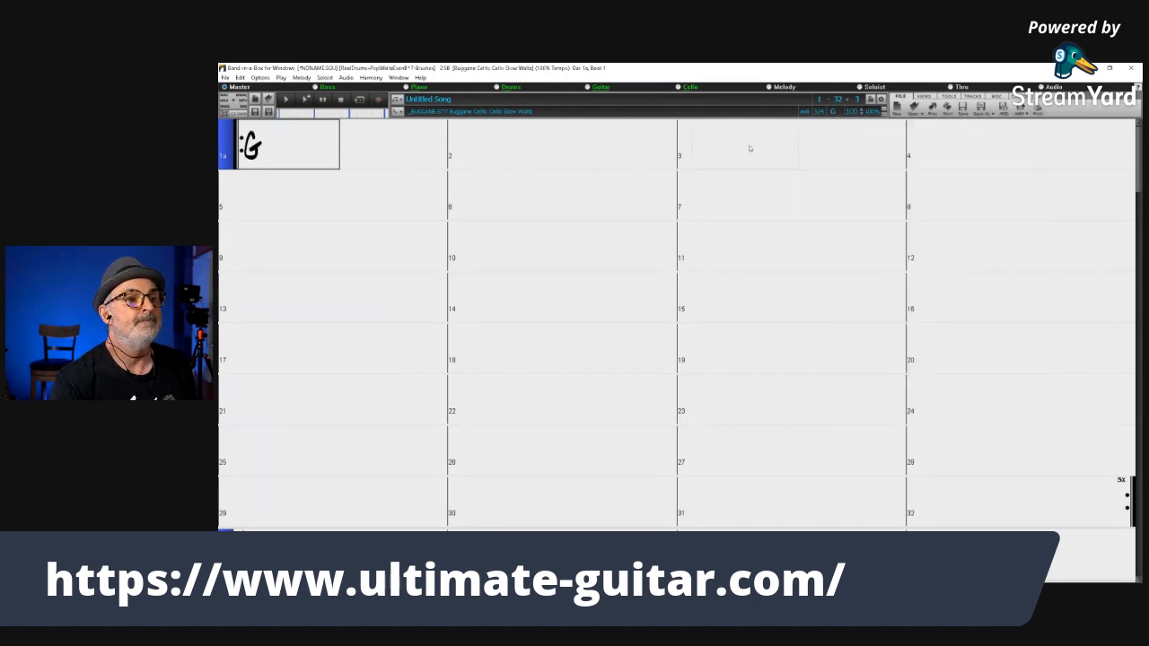
# - Title the song "Amazing Grace"
pyautogui.click(467, 100)
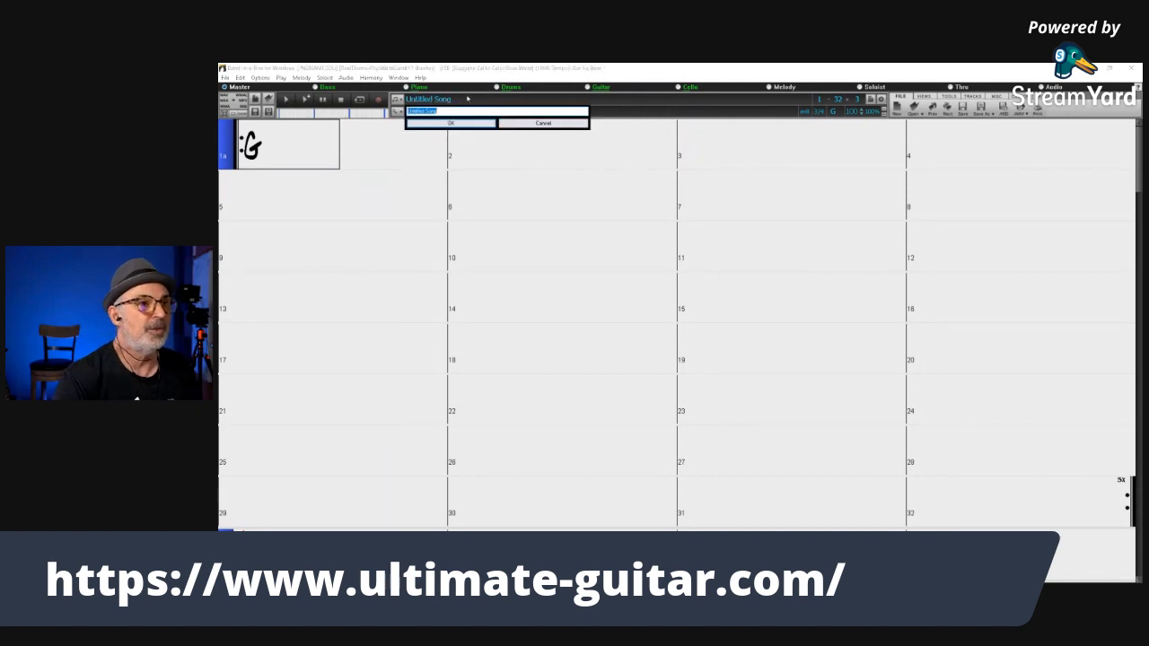
pyautogui.write('Ama')
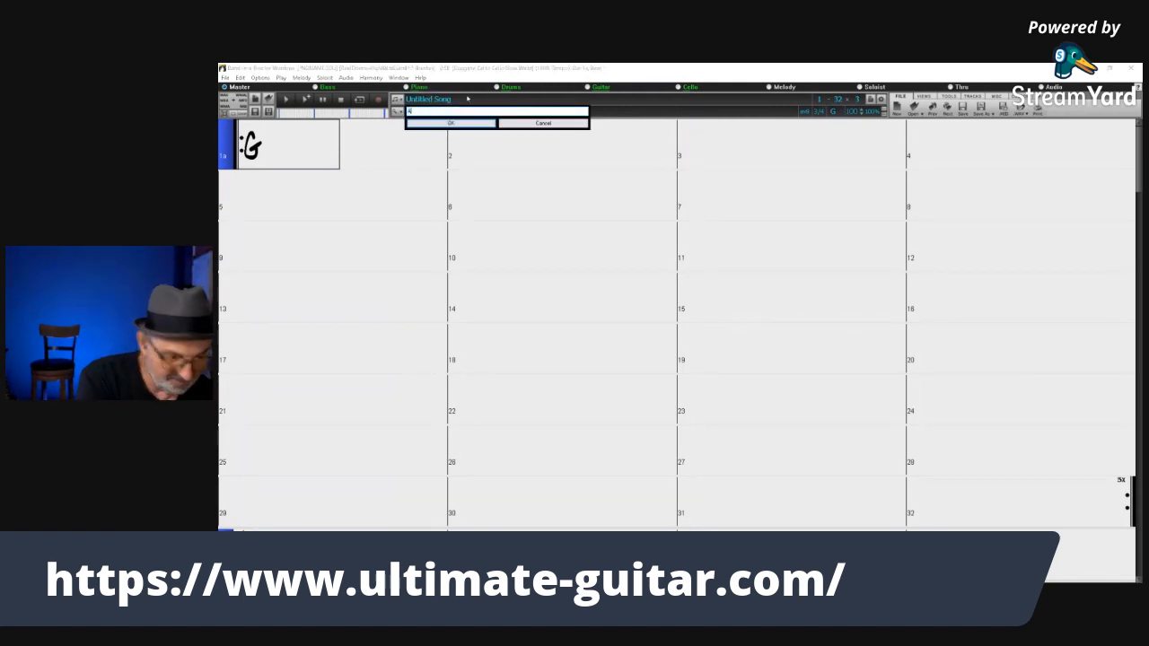
pyautogui.write('zing')
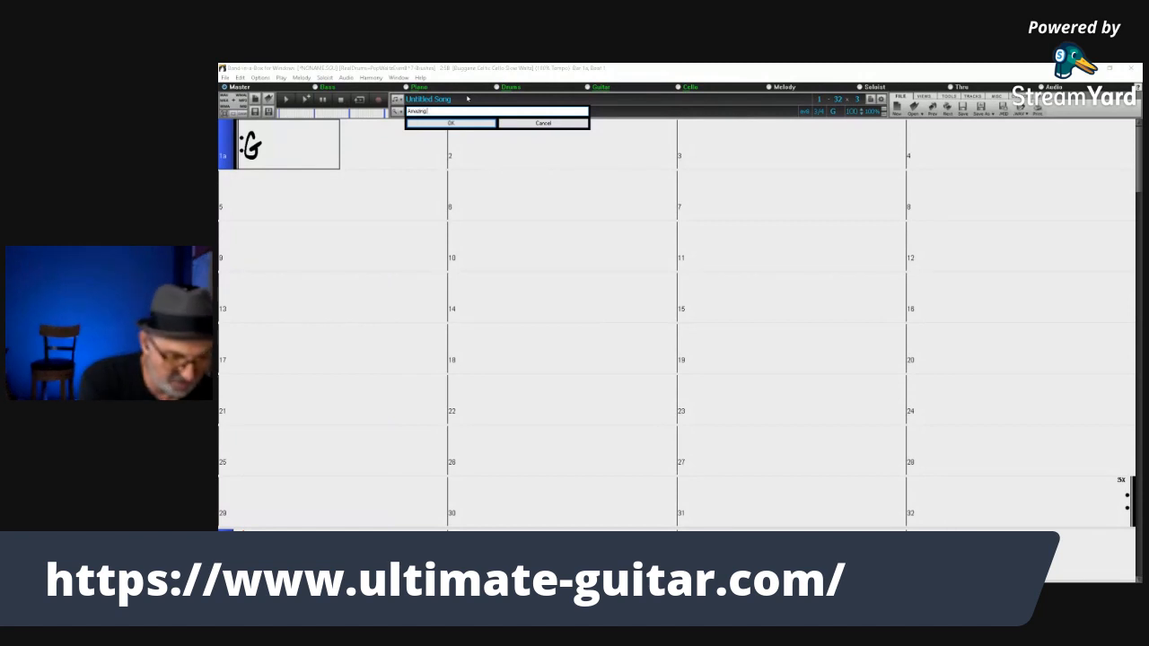
pyautogui.write(' Grace')
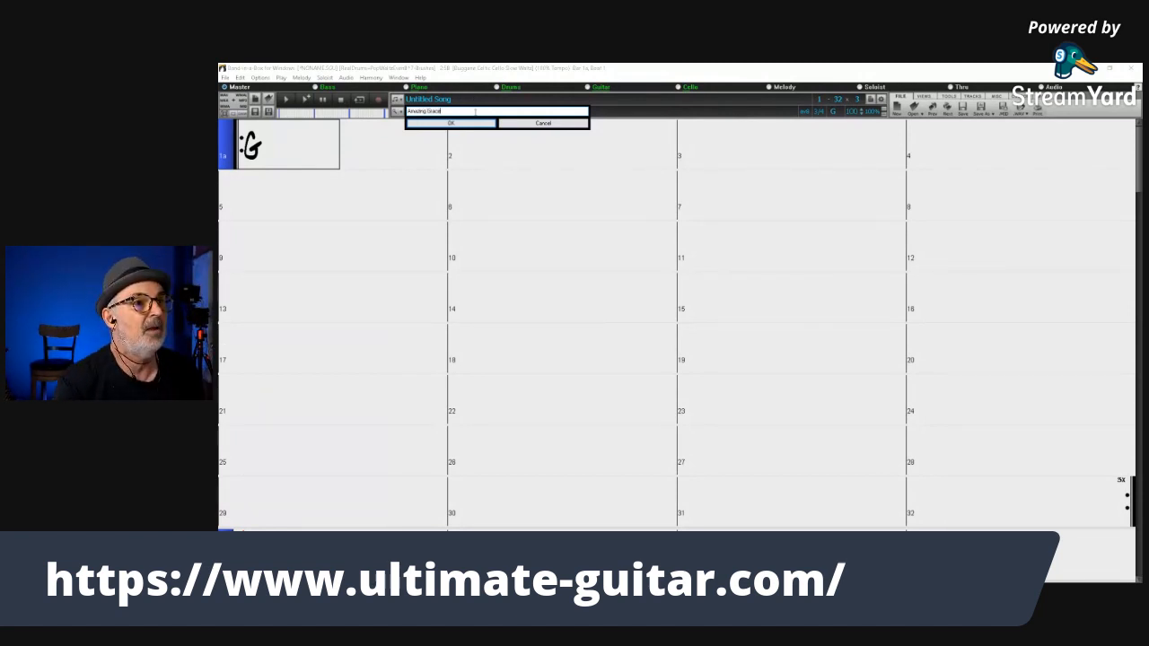
pyautogui.click(468, 126)
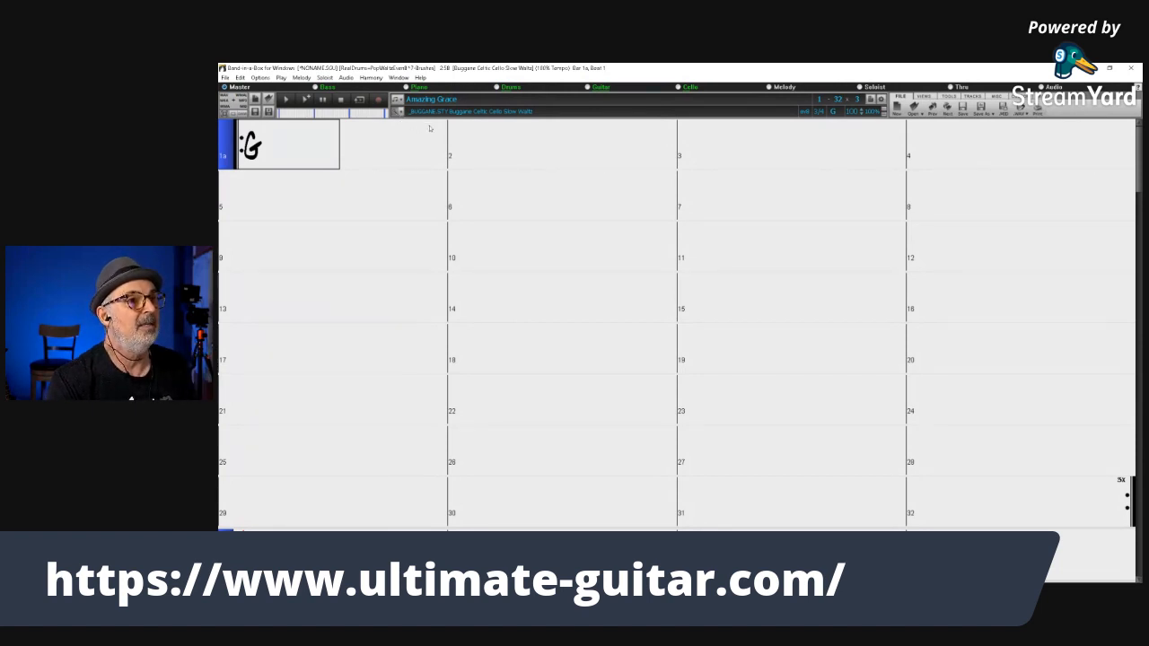
# - Filter the styles by the familiar song "Amazing Grace" (American Trad, Folk) and apply the Lullaby, Slow Waltz style
pyautogui.click(429, 128)
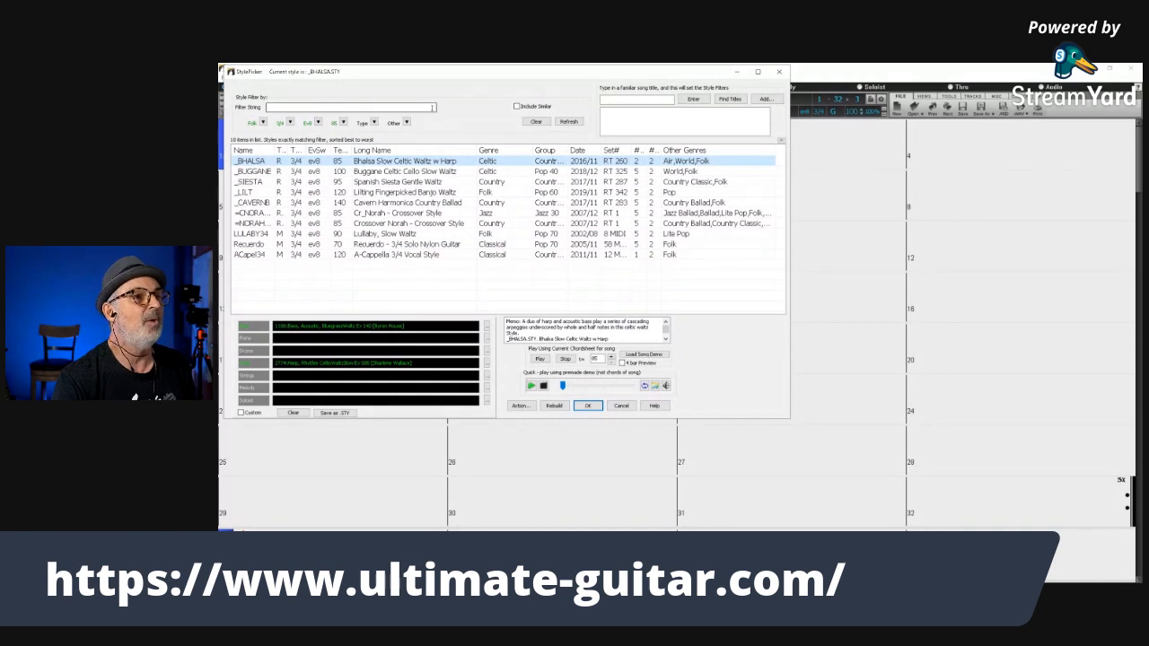
pyautogui.click(615, 100)
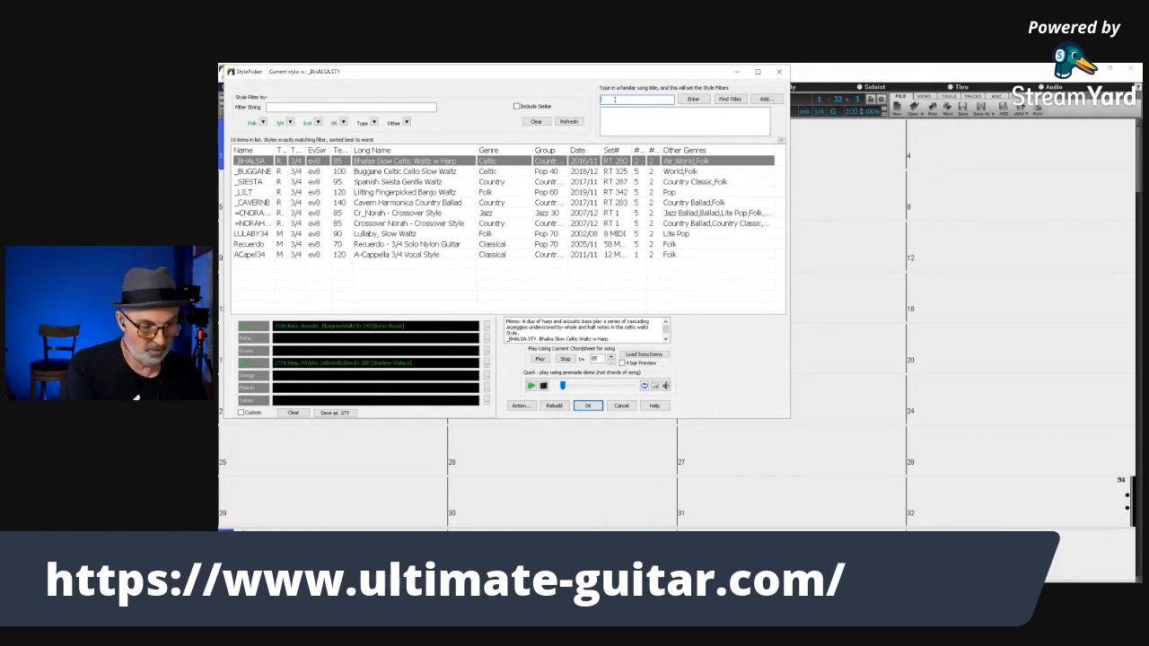
pyautogui.write('Amazi')
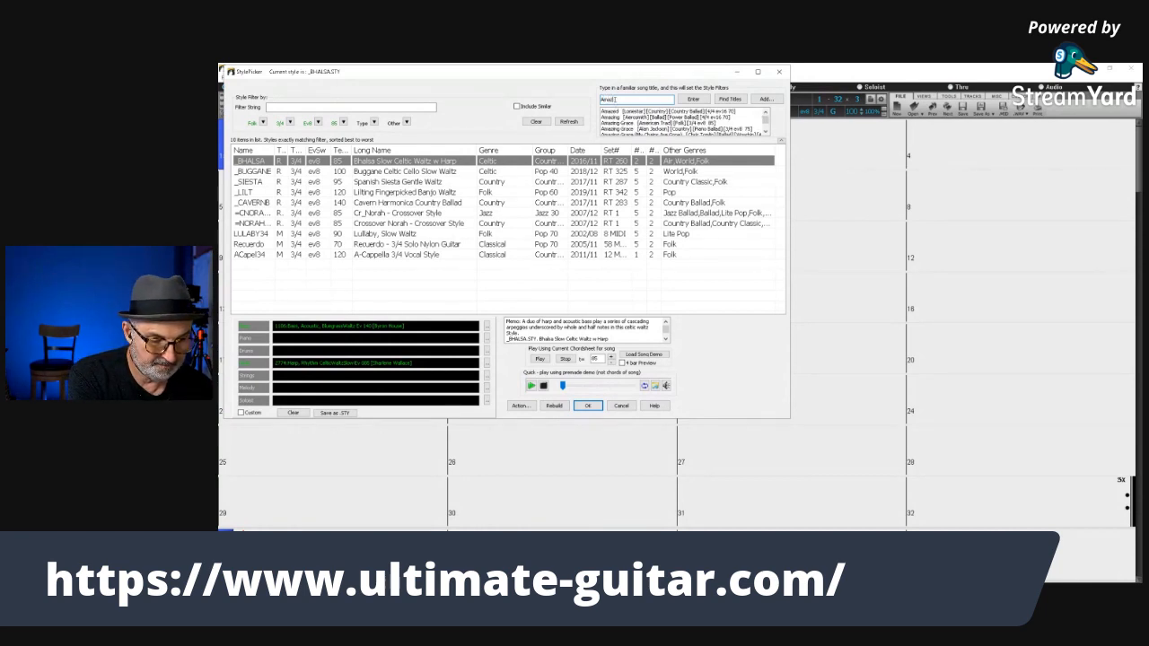
pyautogui.write('ng Grace')
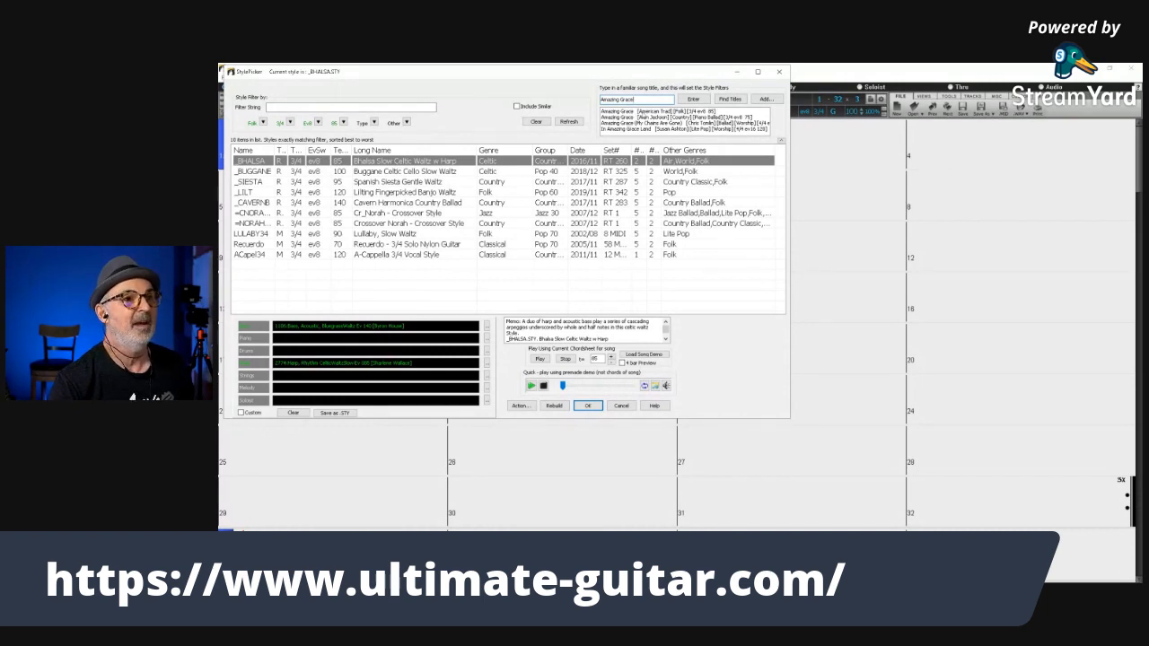
pyautogui.click(646, 111)
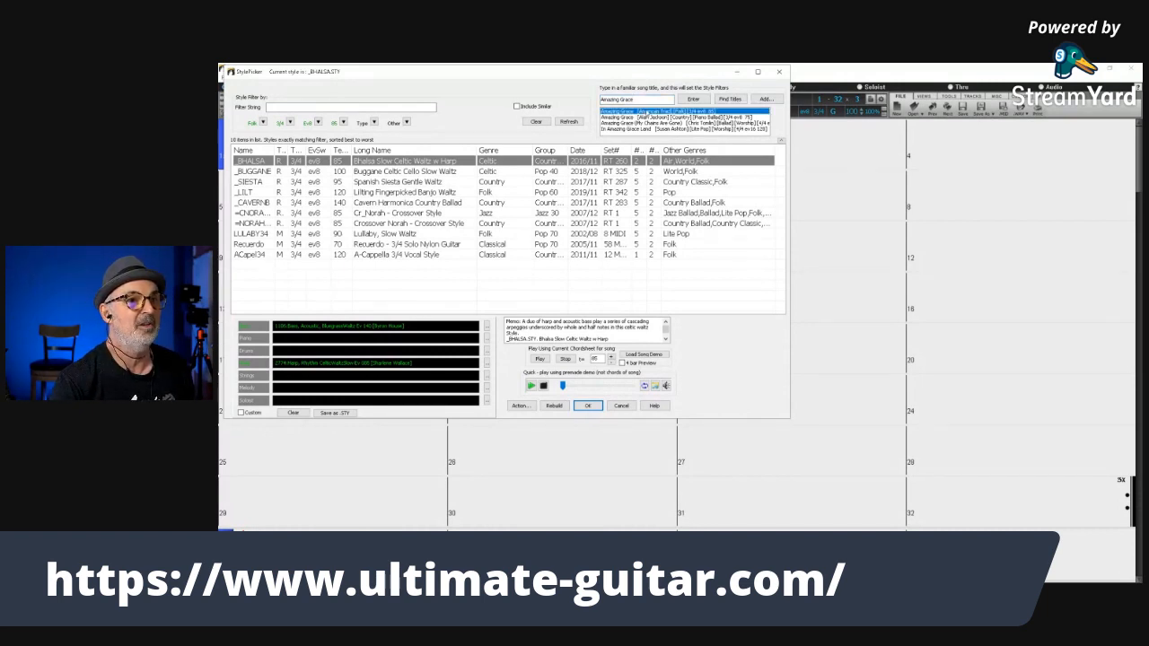
pyautogui.click(693, 99)
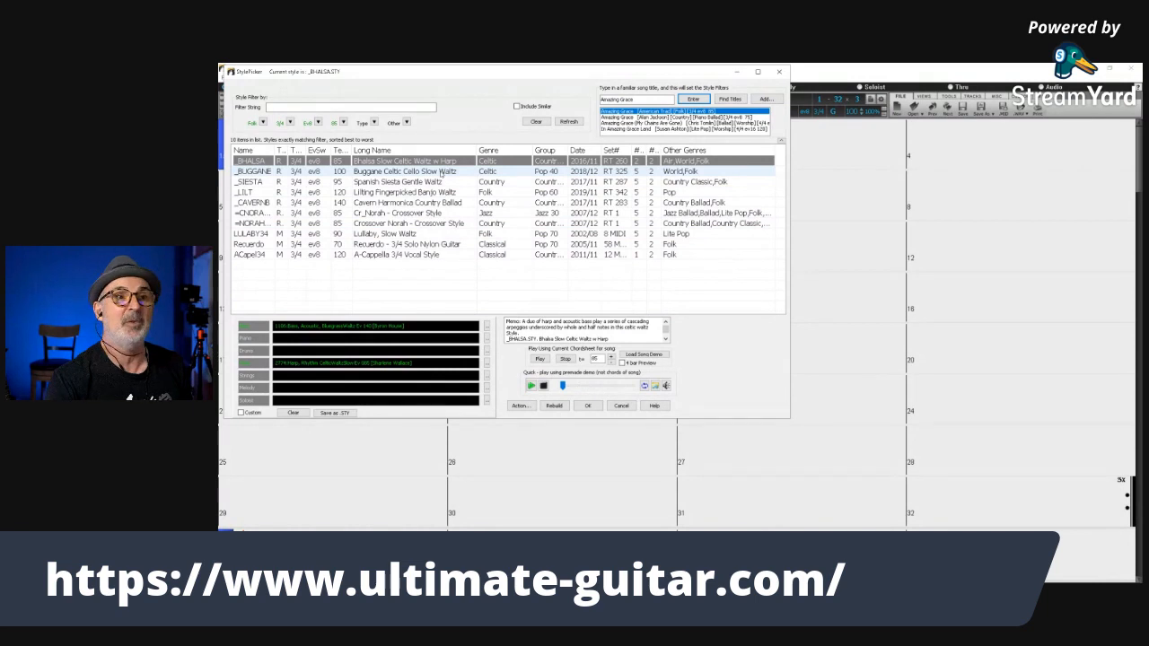
pyautogui.click(414, 235)
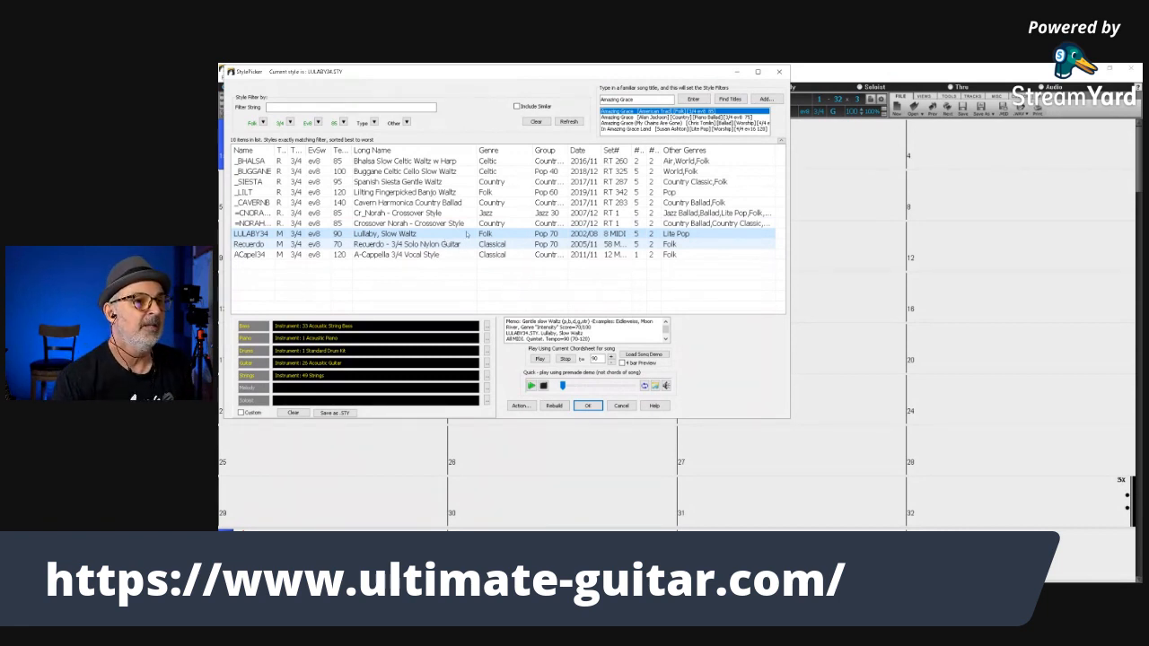
pyautogui.click(588, 407)
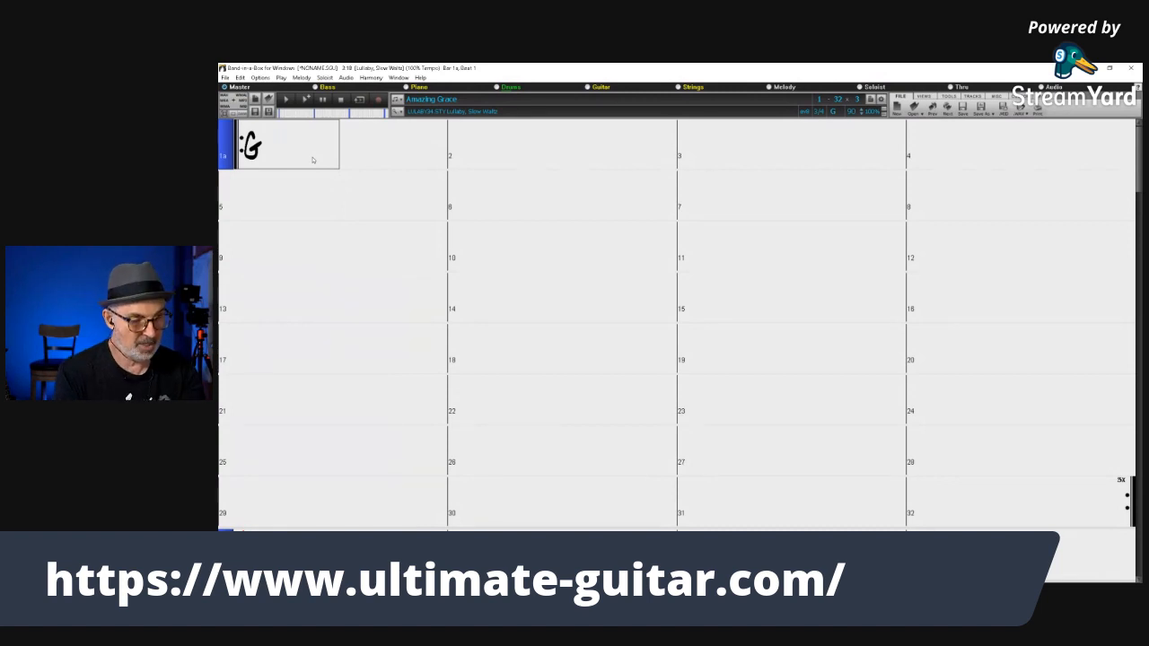
pyautogui.press('Right')
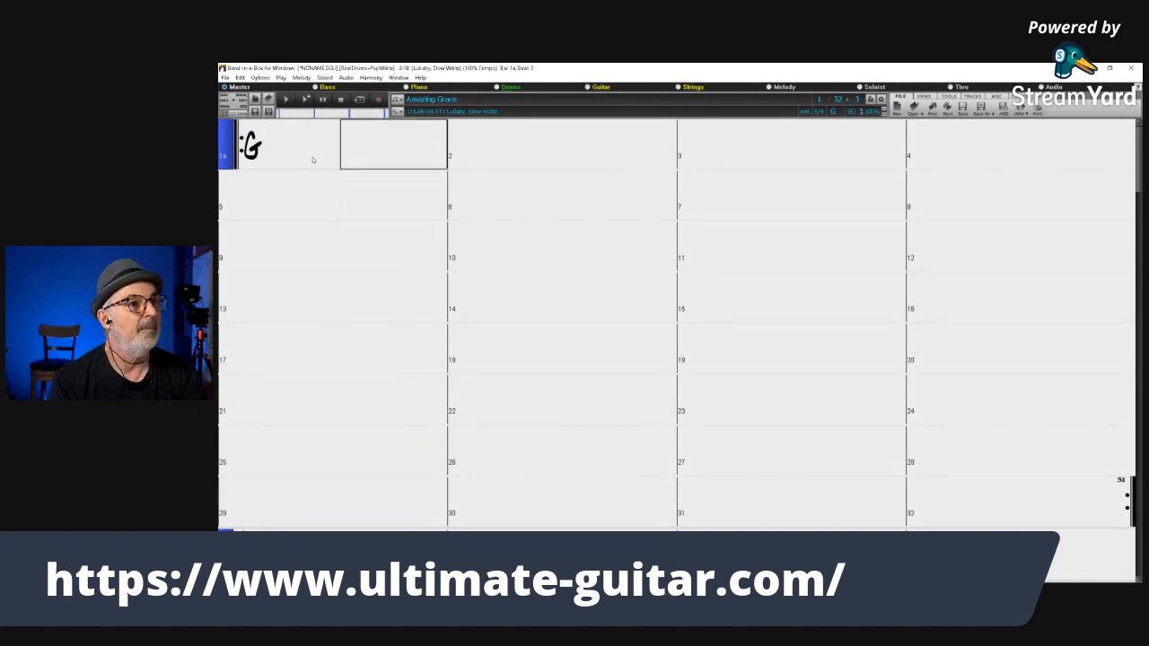
pyautogui.click(306, 157)
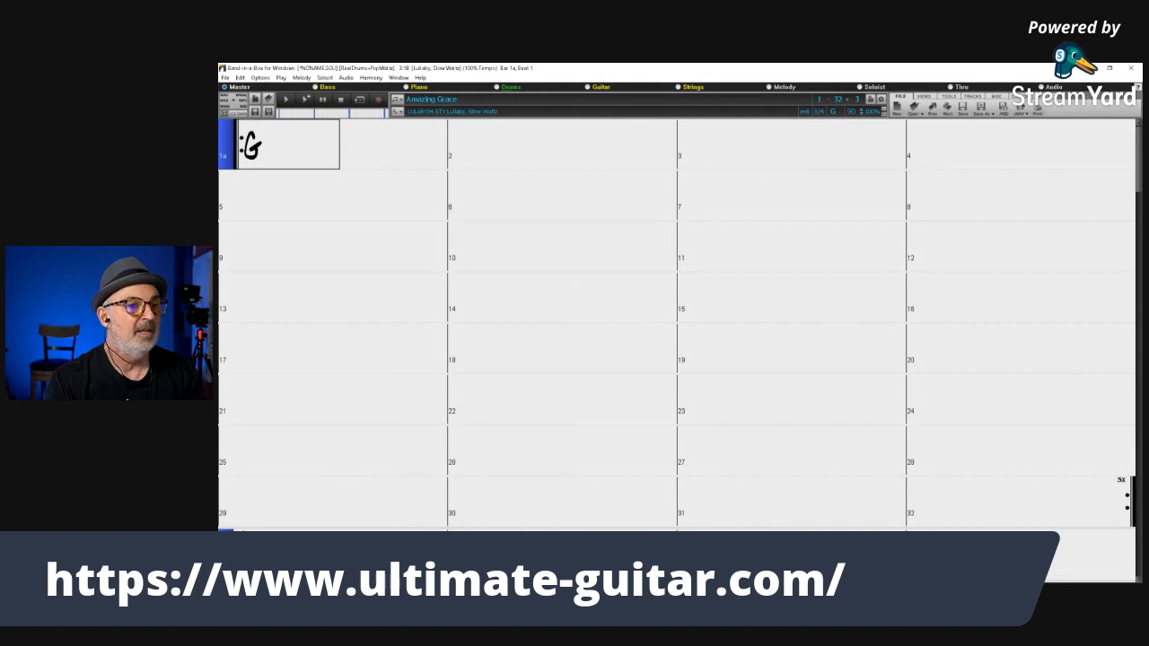
# - Switch to the Amazing Grace chord page in the browser, review the refrain and verse chords, and return to Band-in-a-Box
pyautogui.press('super+d')
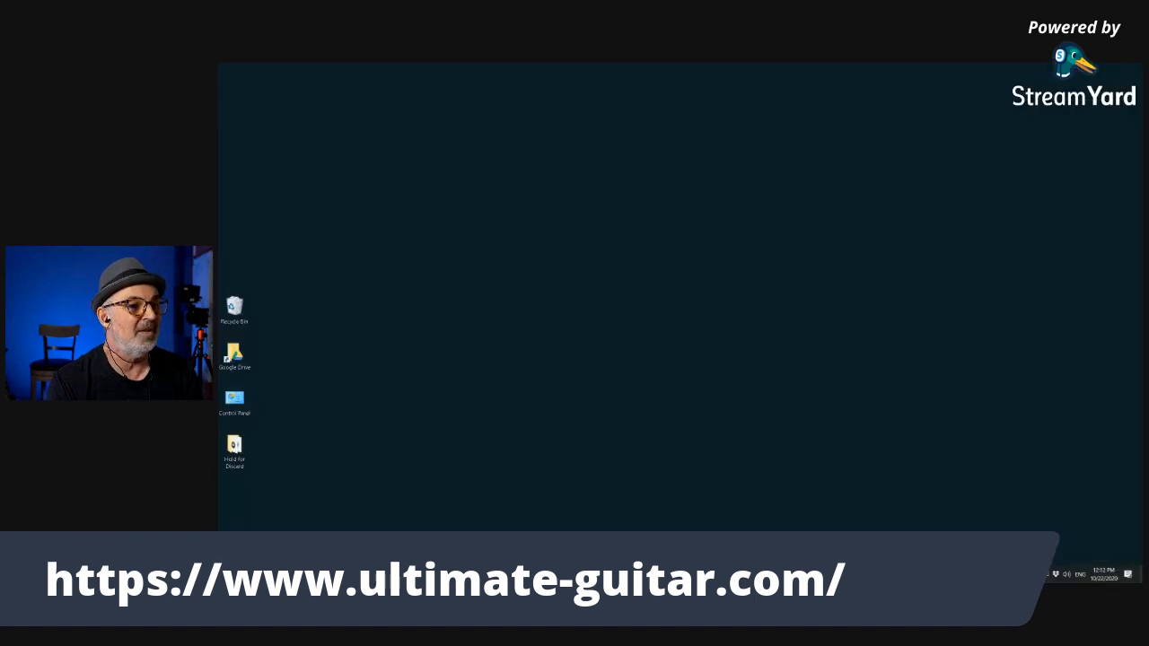
pyautogui.press('super+d')
pyautogui.moveTo(473, 574)
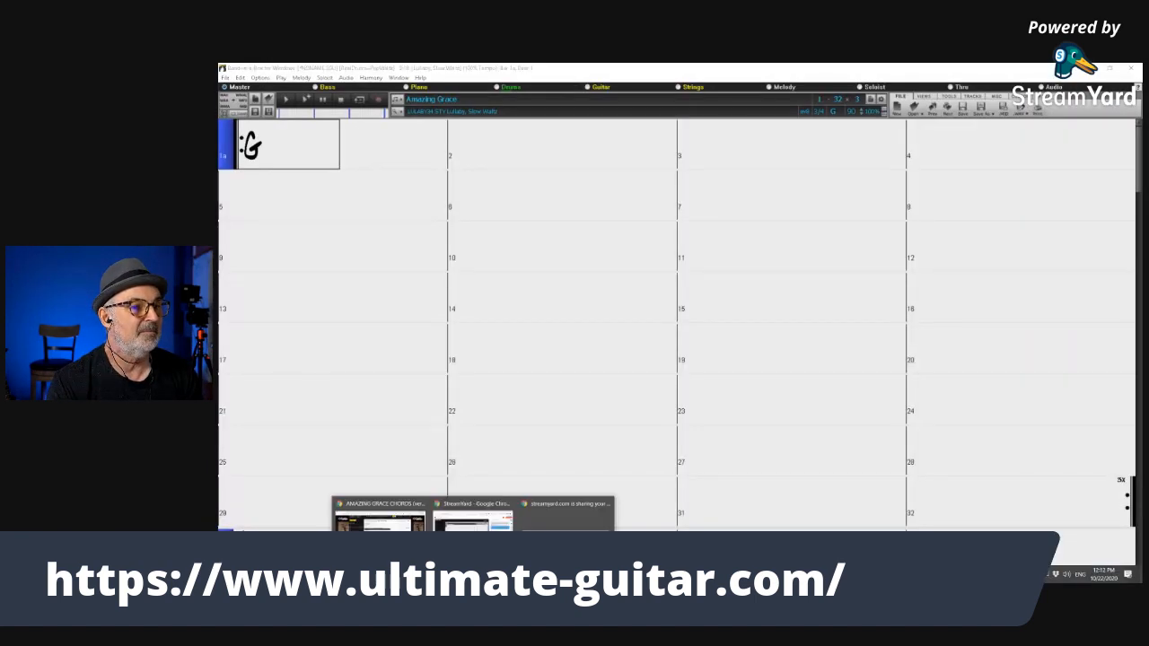
pyautogui.click(379, 516)
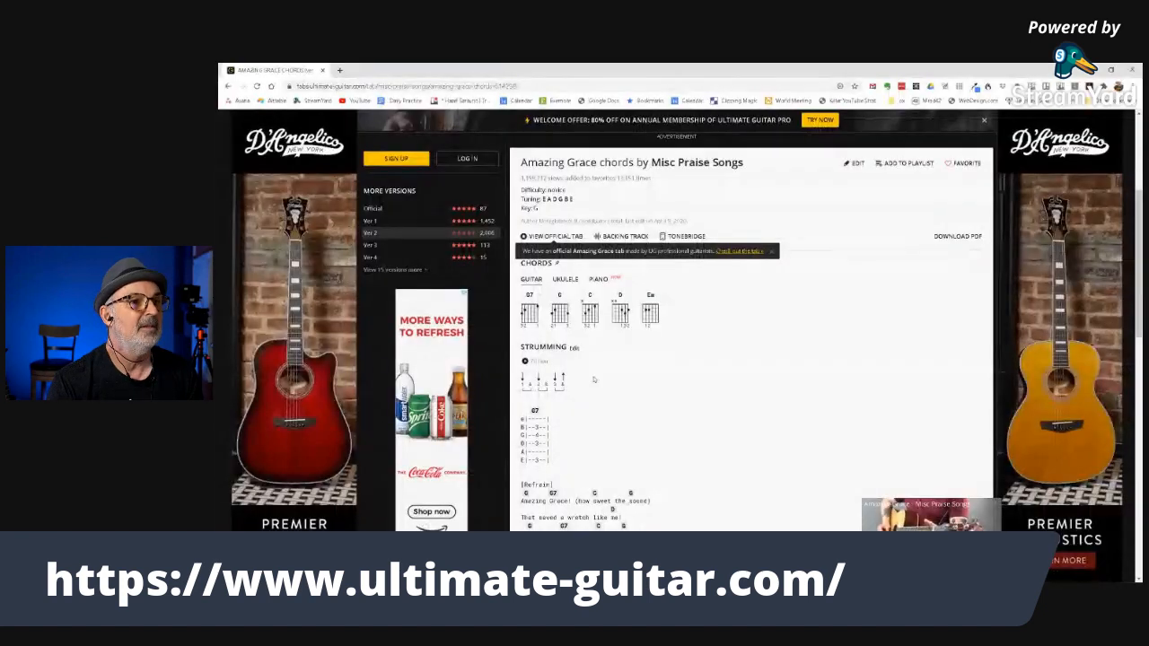
pyautogui.scroll(-3, 608, 357)
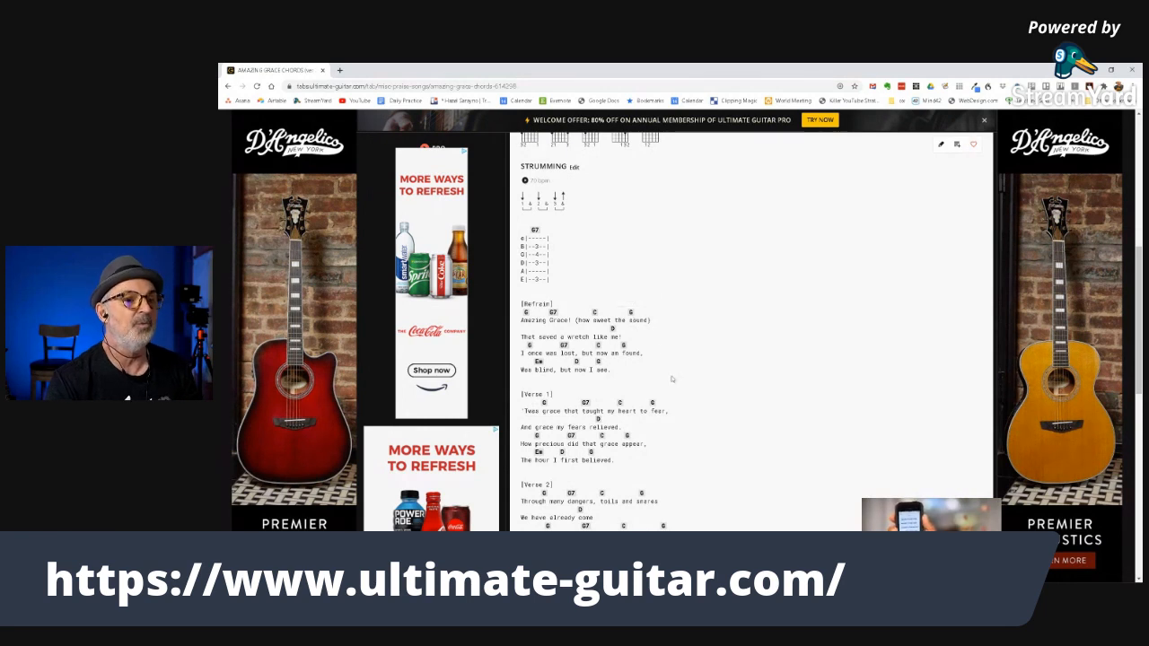
pyautogui.click(1092, 70)
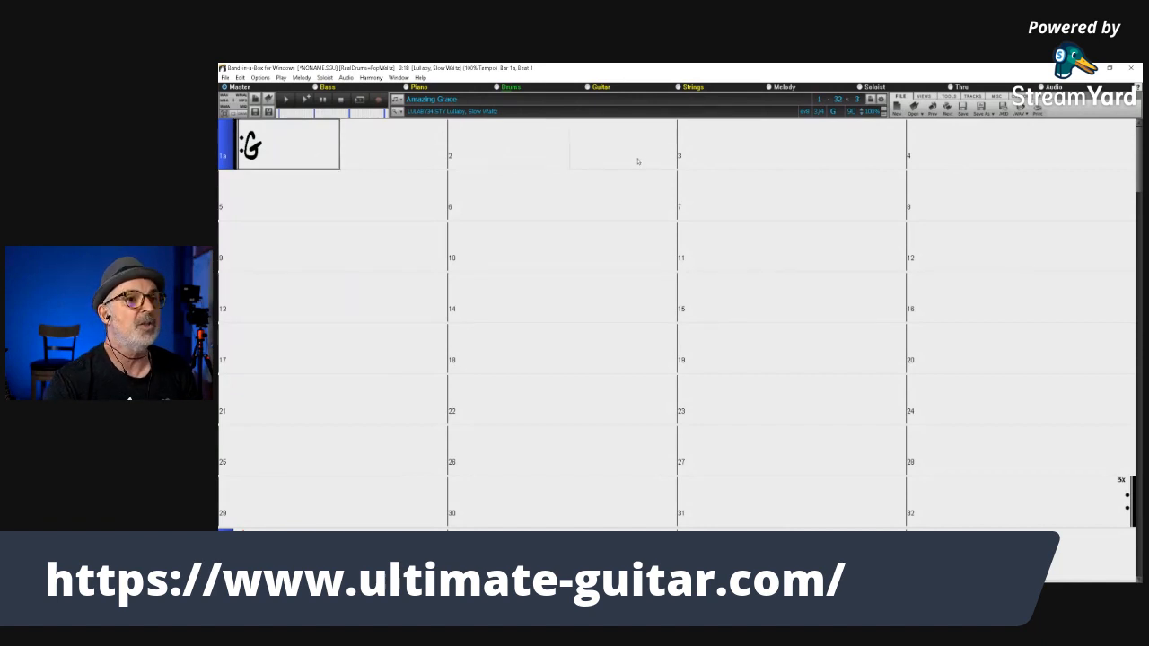
# - Enter the first line's chords: G in bar 1, C in bar 3 and G in bar 4
pyautogui.write('c')
pyautogui.click(705, 157)
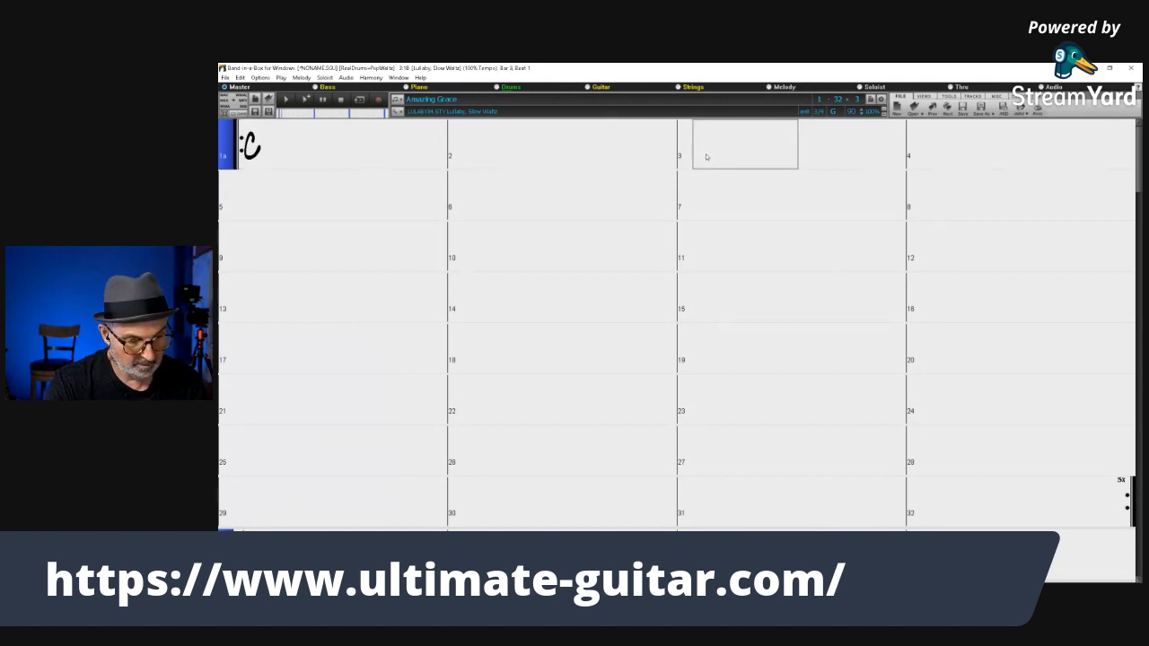
pyautogui.write('c')
pyautogui.click(943, 162)
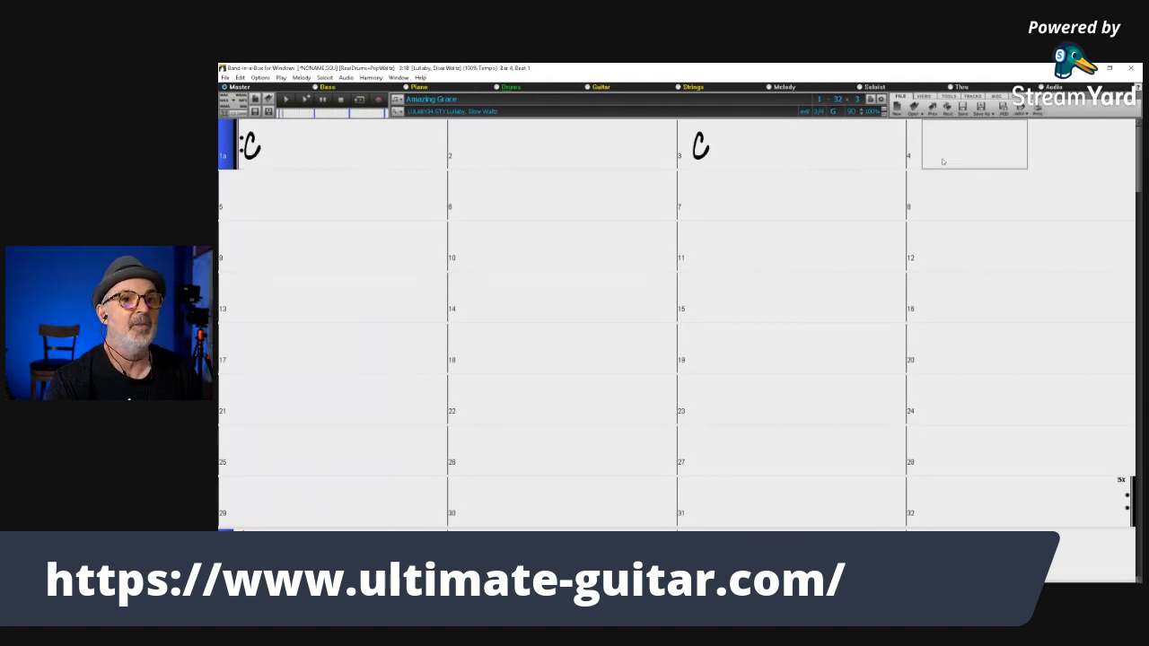
pyautogui.write('g')
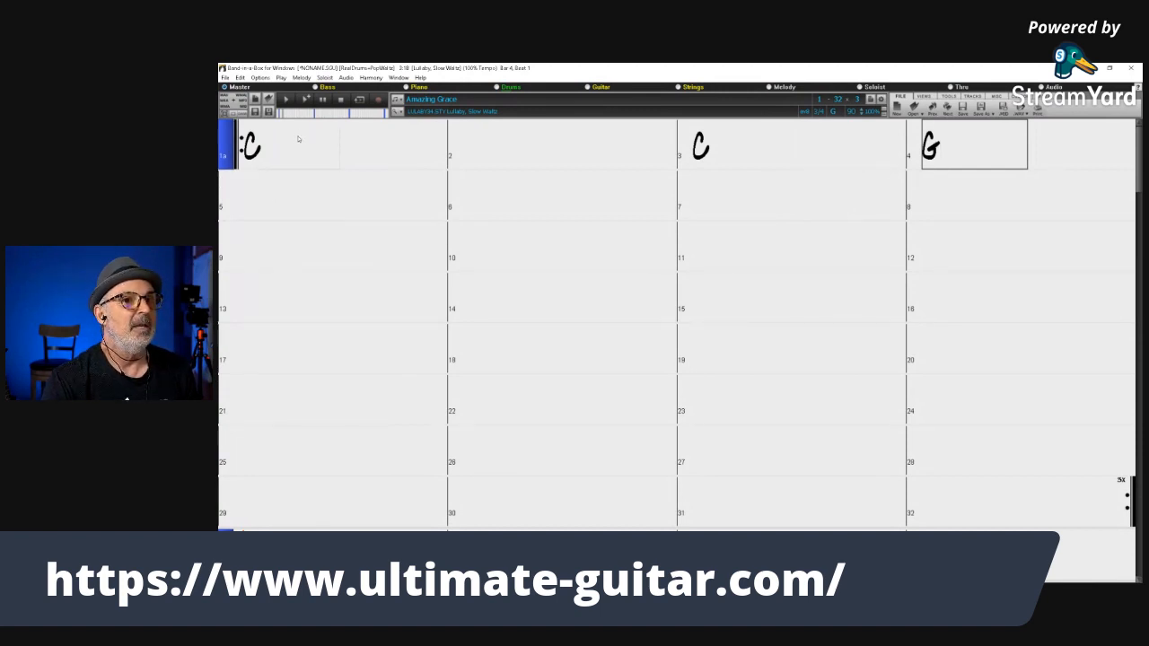
pyautogui.click(275, 162)
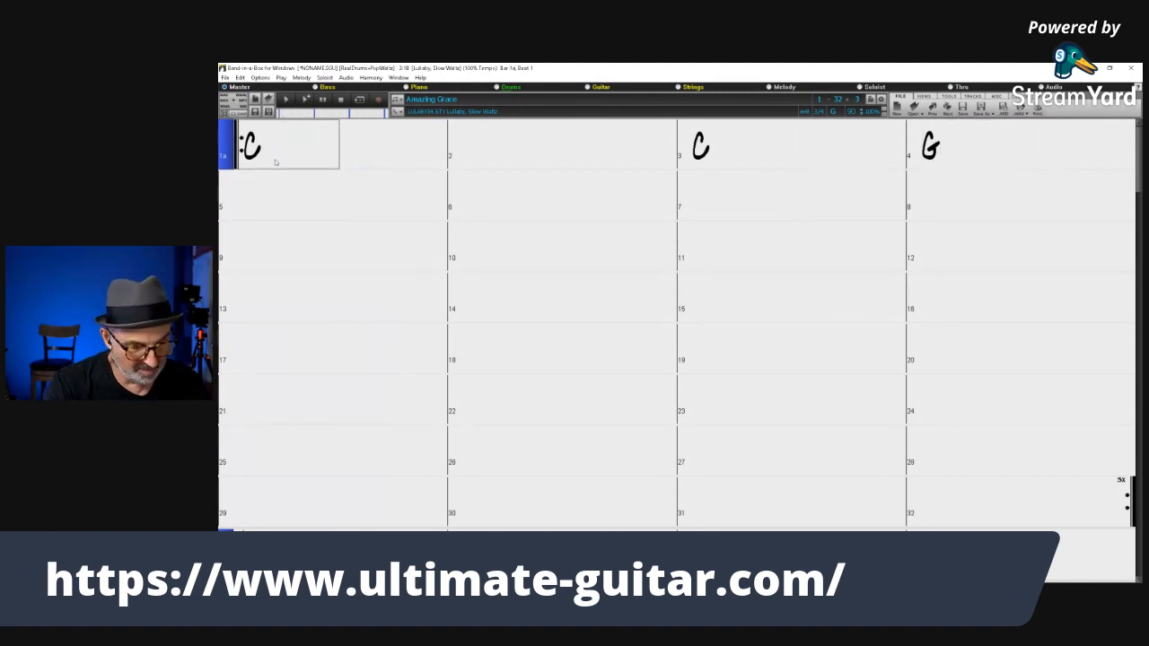
pyautogui.write('G')
# - Enter a D chord in bar 7, leaving bar 5 empty
pyautogui.click(275, 199)
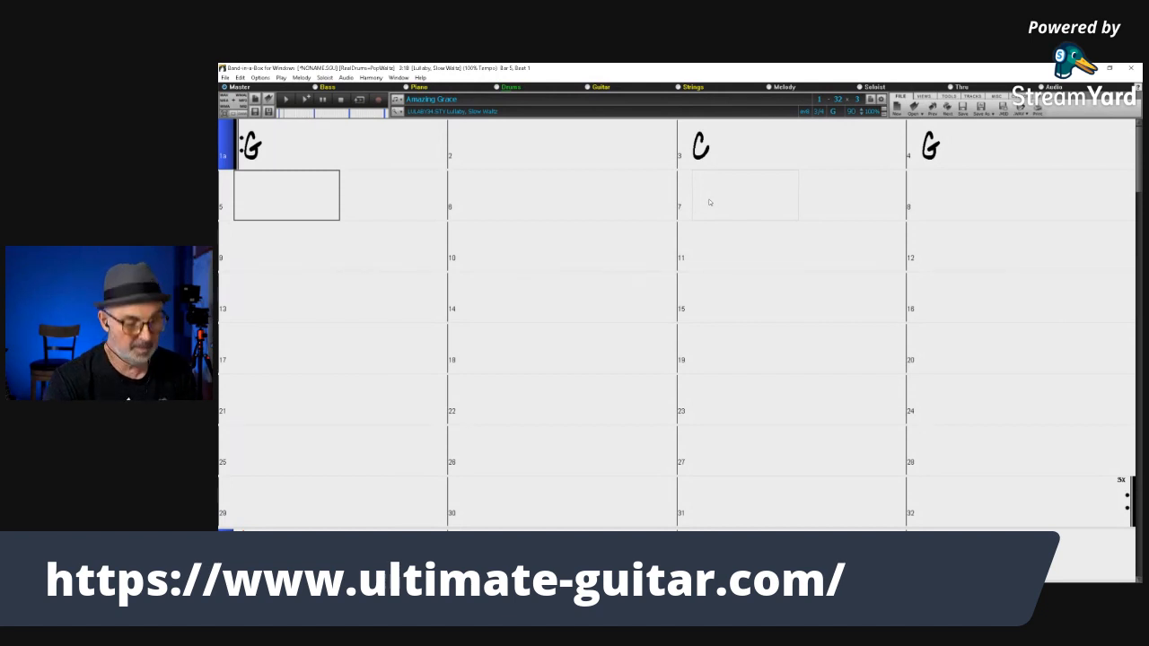
pyautogui.write('D')
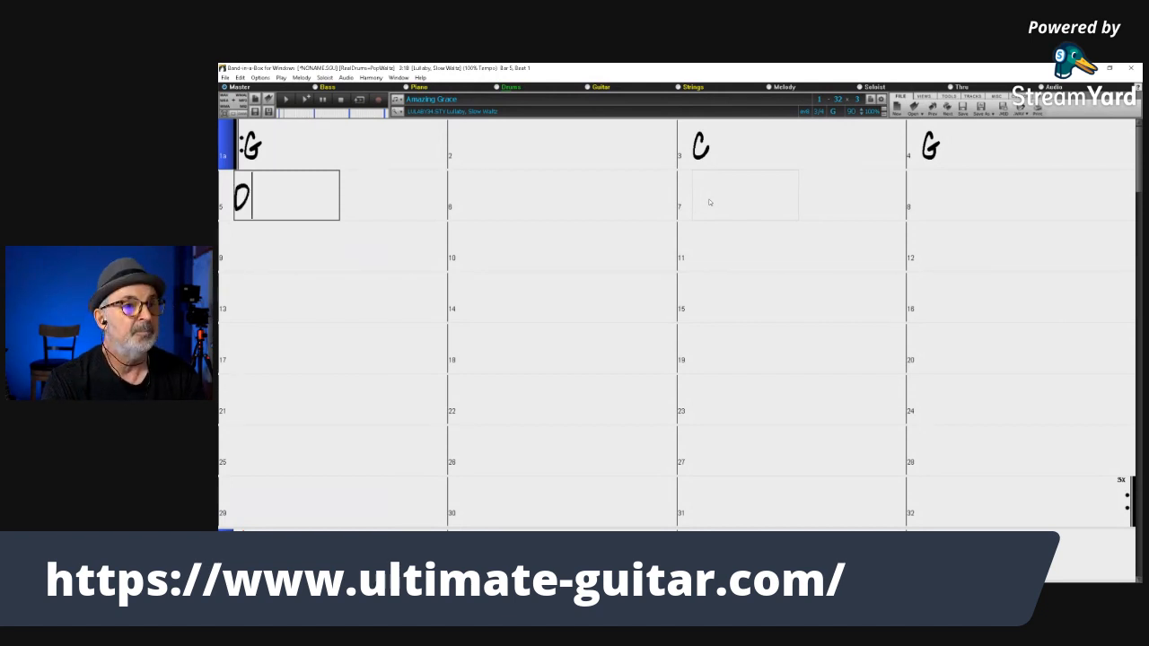
pyautogui.press('BackSpace')
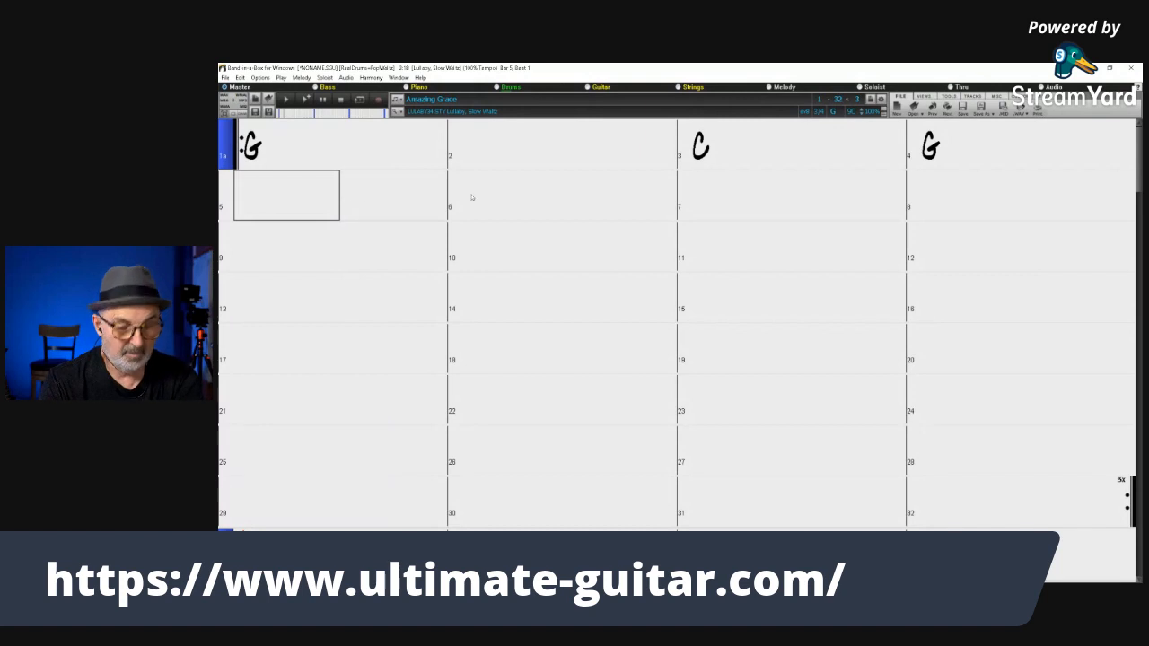
pyautogui.click(734, 216)
pyautogui.write('D')
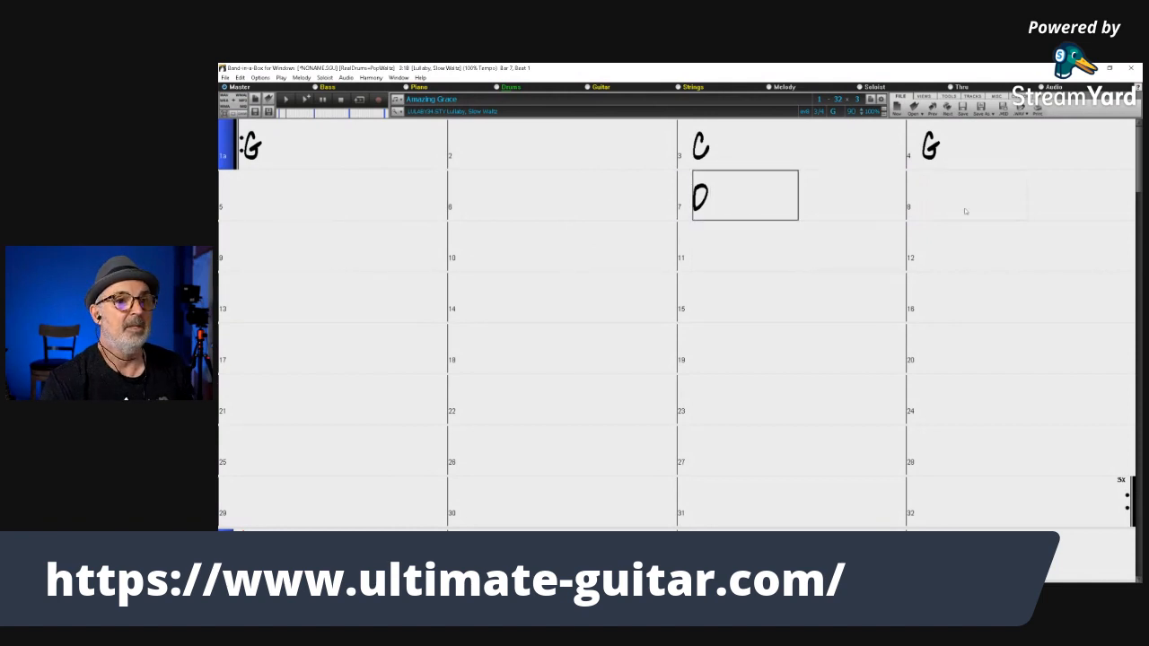
# - Enter the third line's chords: G in bar 9, C in bar 11 and G in bar 12
pyautogui.click(273, 256)
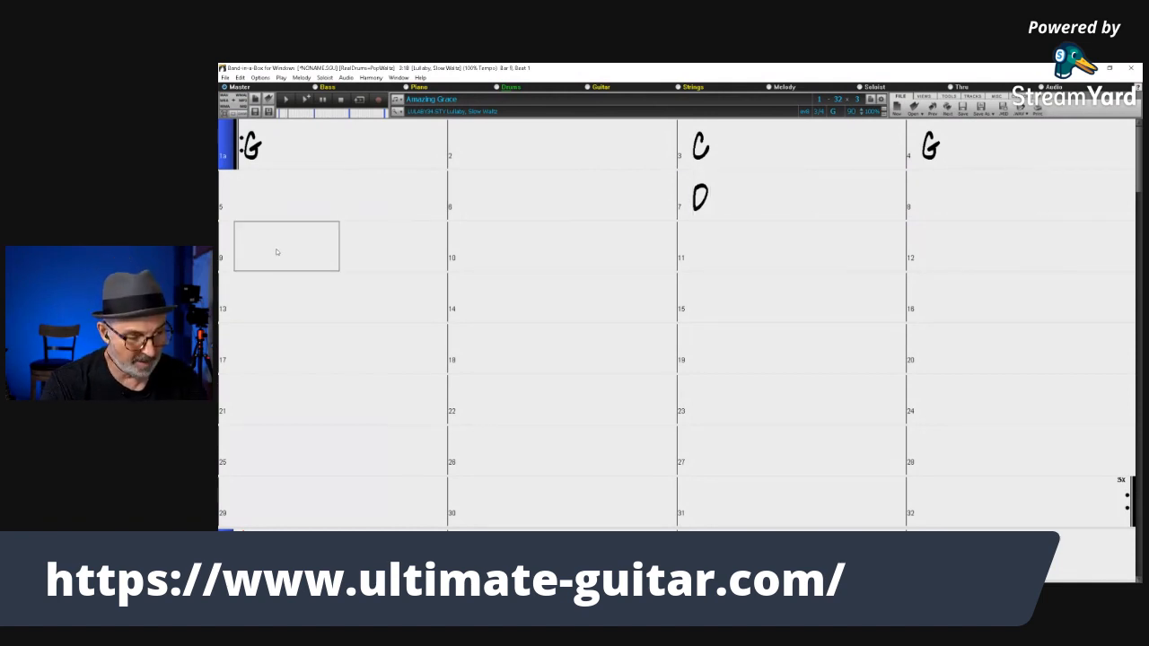
pyautogui.write('G')
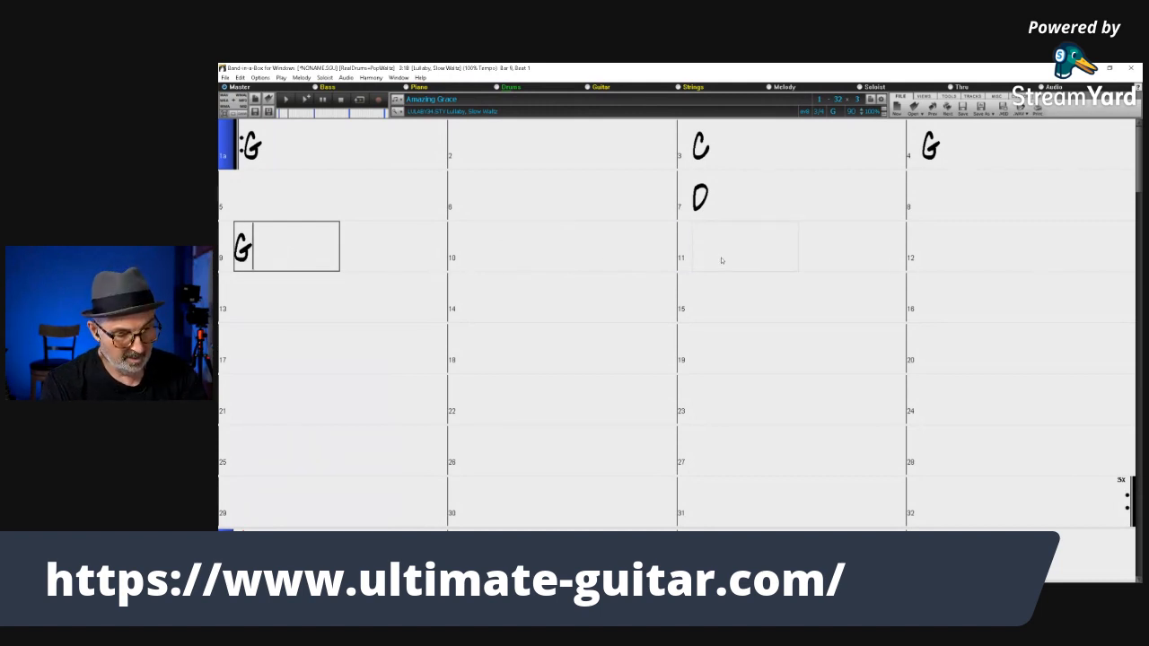
pyautogui.write('7')
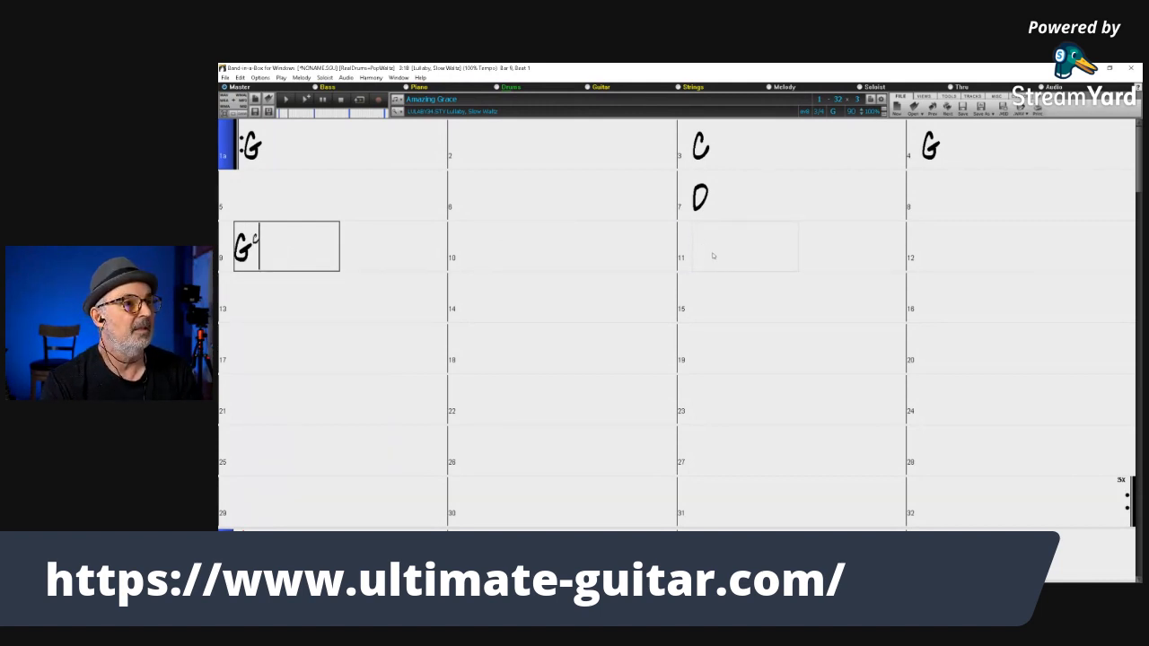
pyautogui.press('BackSpace')
pyautogui.click(726, 256)
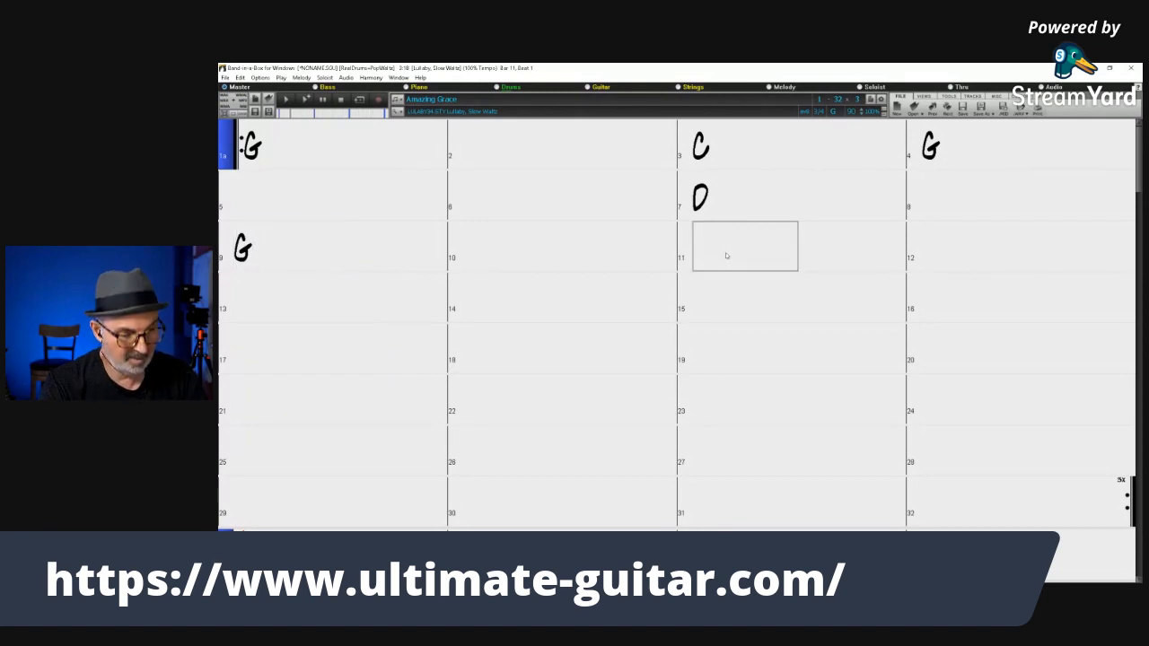
pyautogui.write('C')
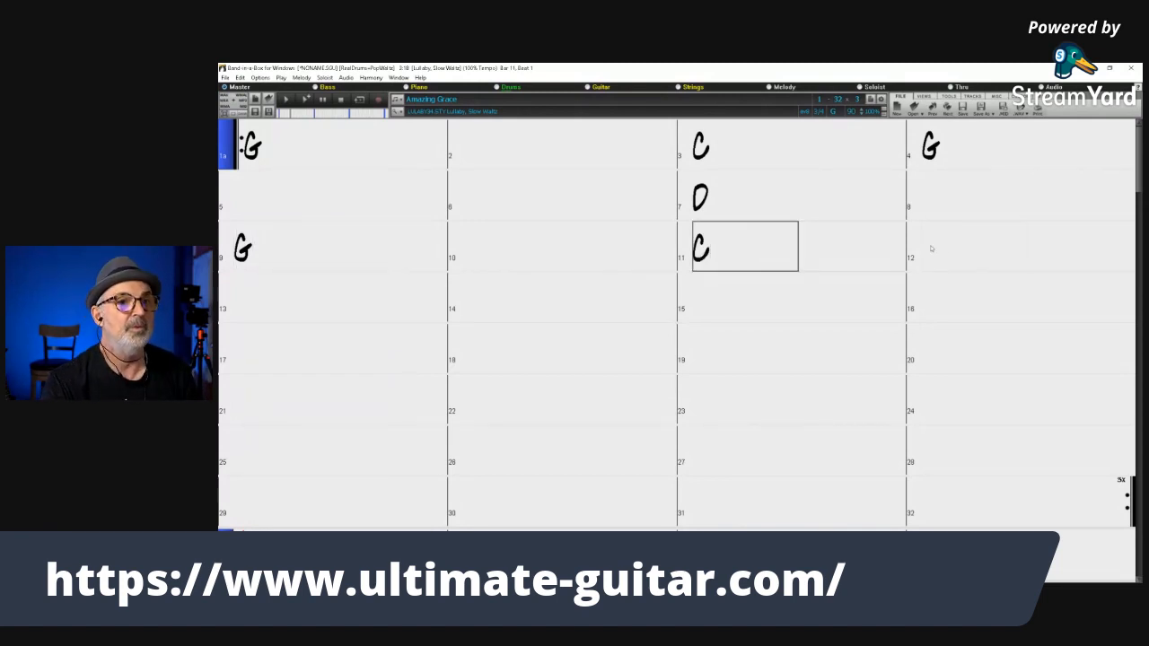
pyautogui.click(949, 256)
pyautogui.write('G')
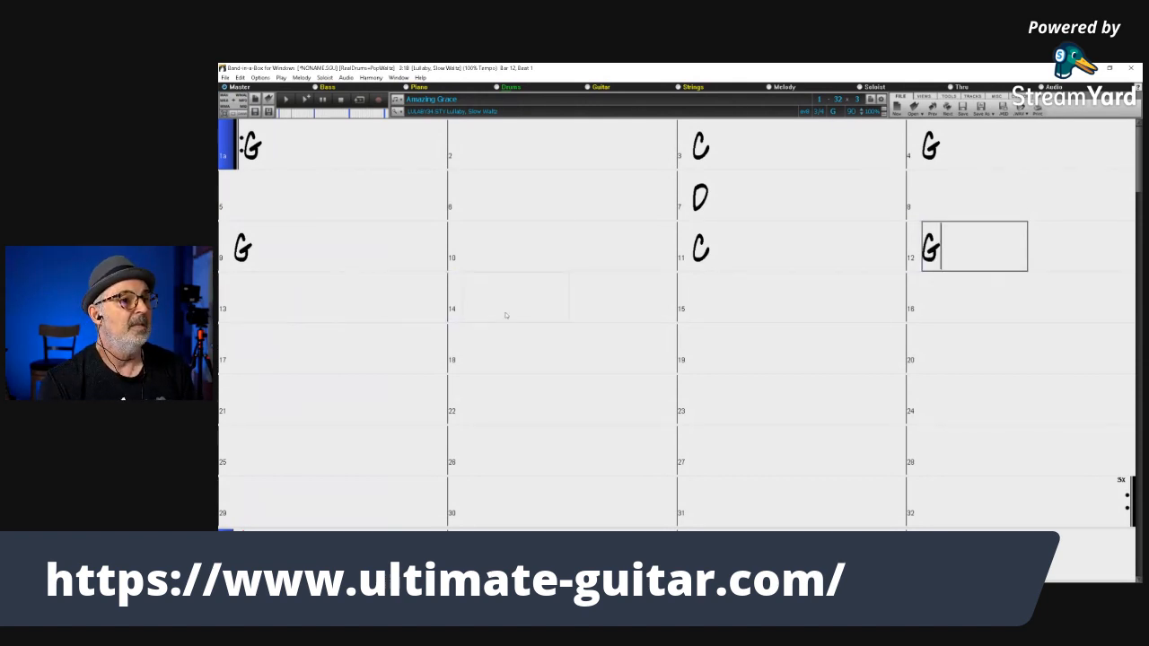
# - Check the refrain's last line on the browser chord page, return to Band-in-a-Box and enter Em, C and G in bars 13, 14 and 15
pyautogui.click(267, 301)
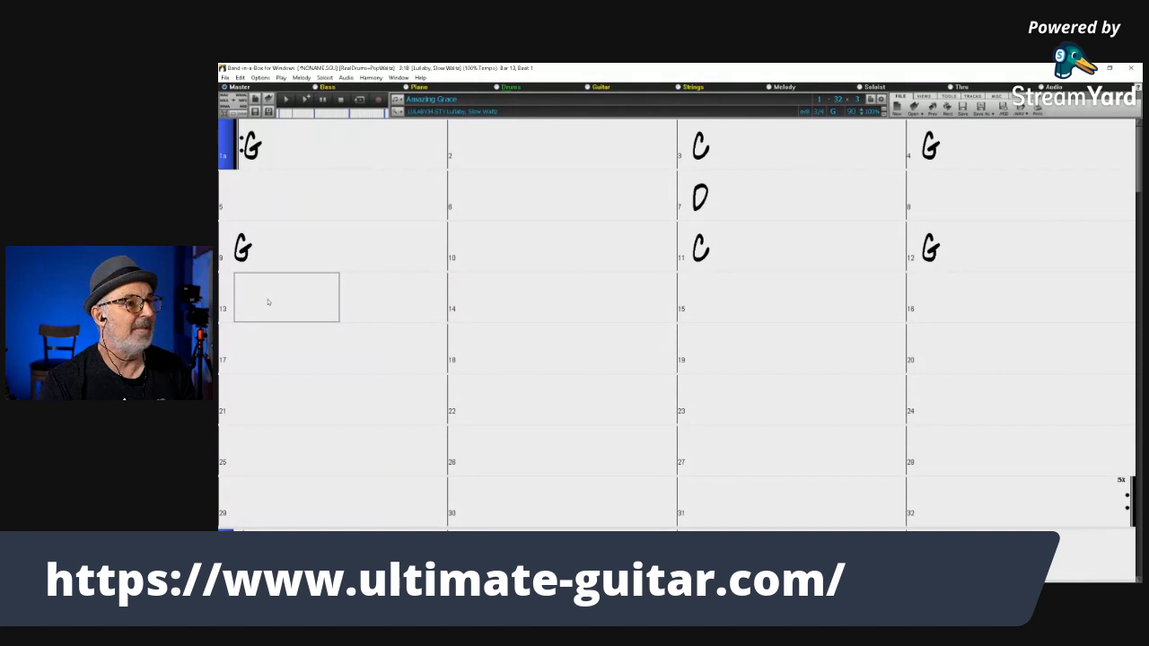
pyautogui.click(473, 575)
pyautogui.click(375, 534)
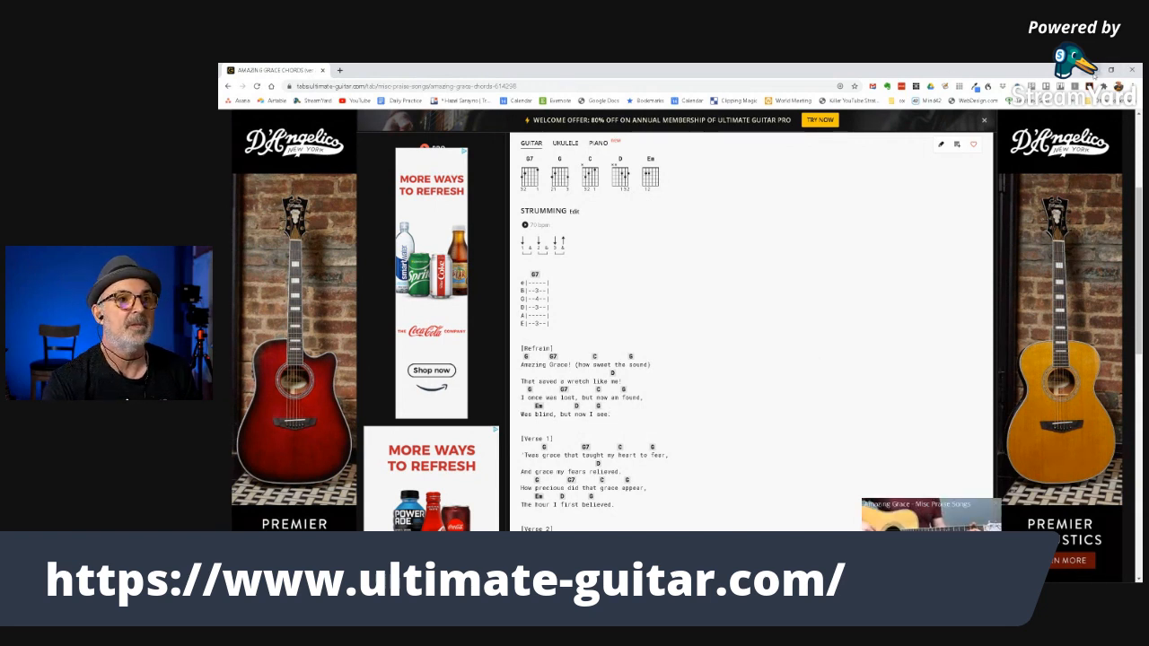
pyautogui.click(1091, 71)
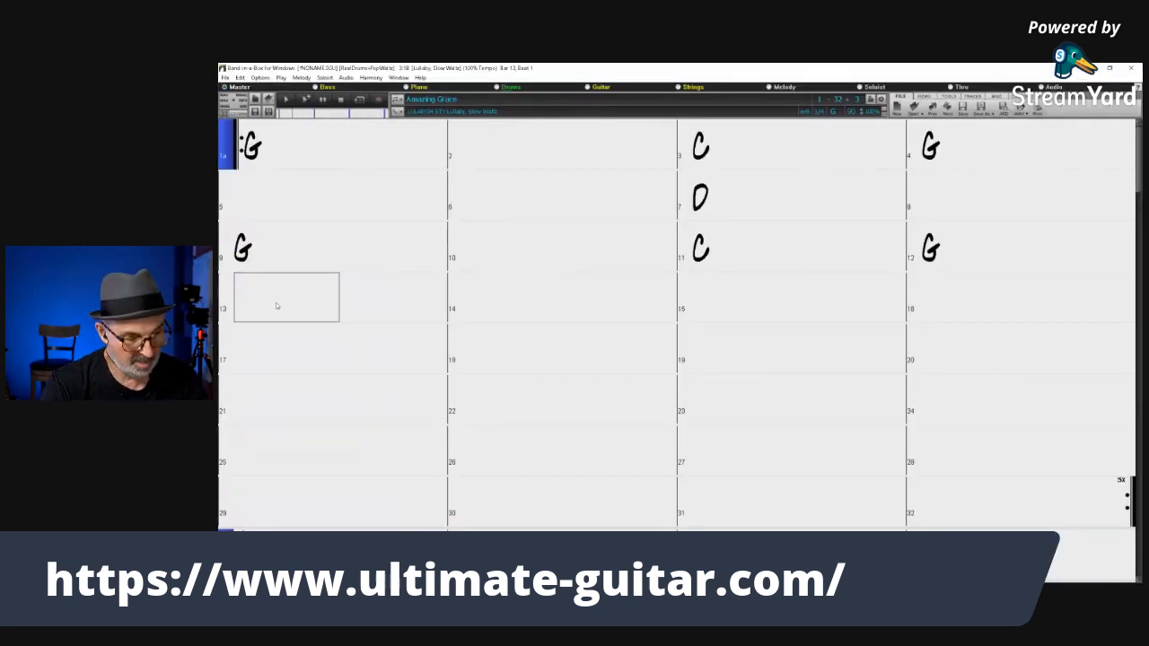
pyautogui.write('Em')
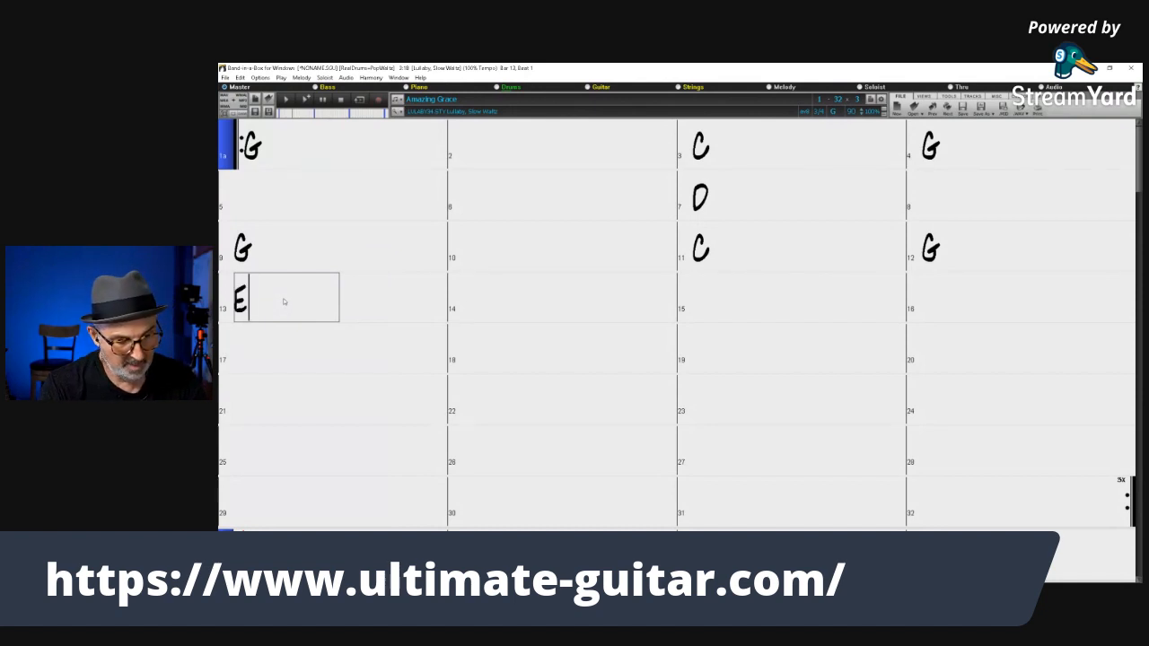
pyautogui.click(485, 303)
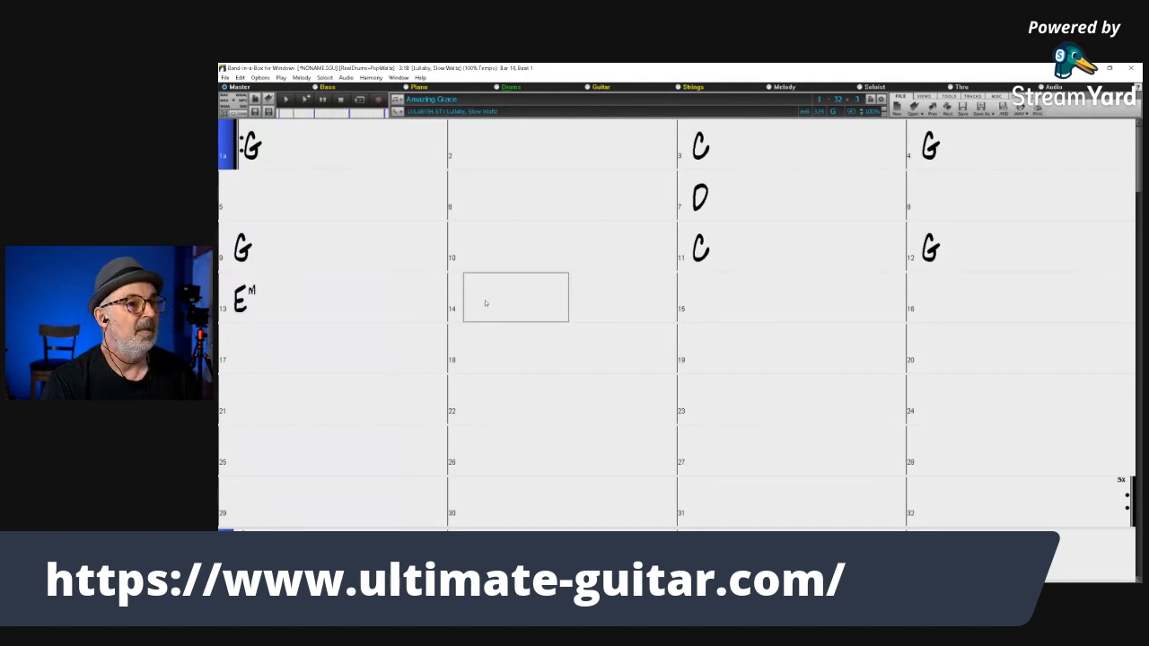
pyautogui.write('C')
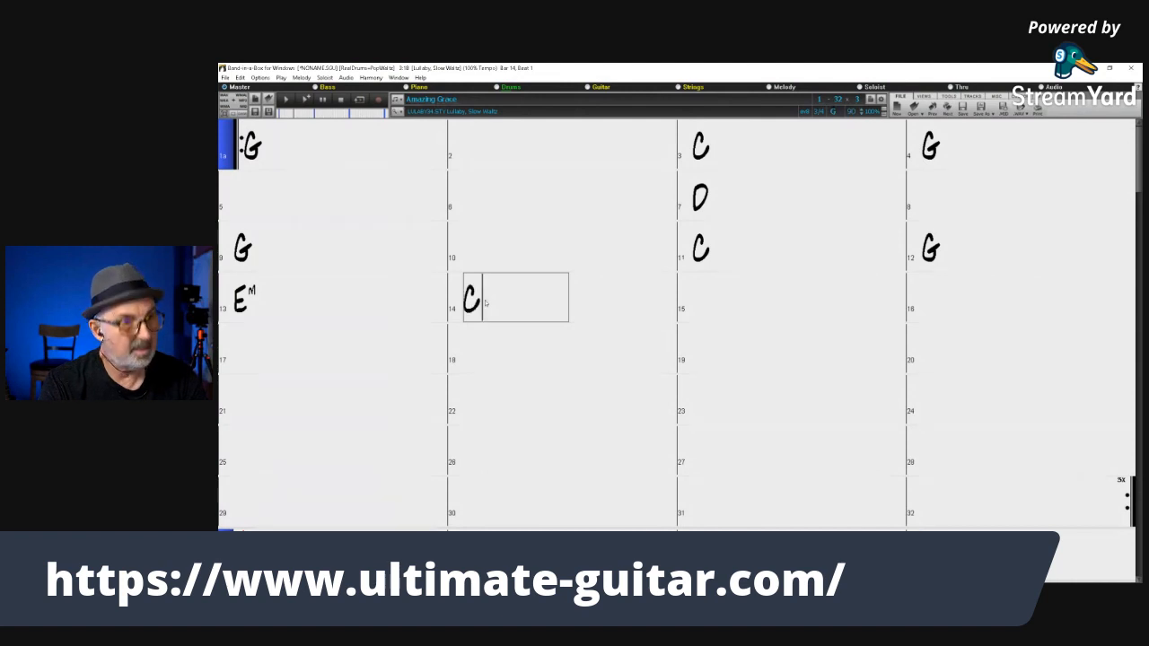
pyautogui.click(718, 311)
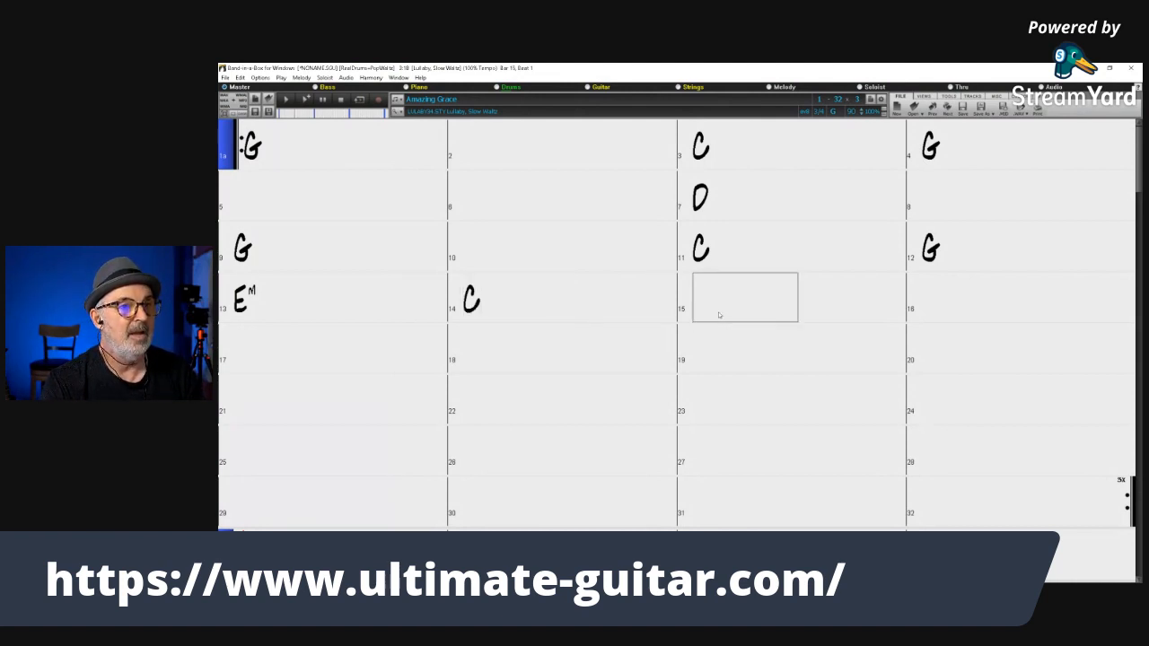
pyautogui.write('G')
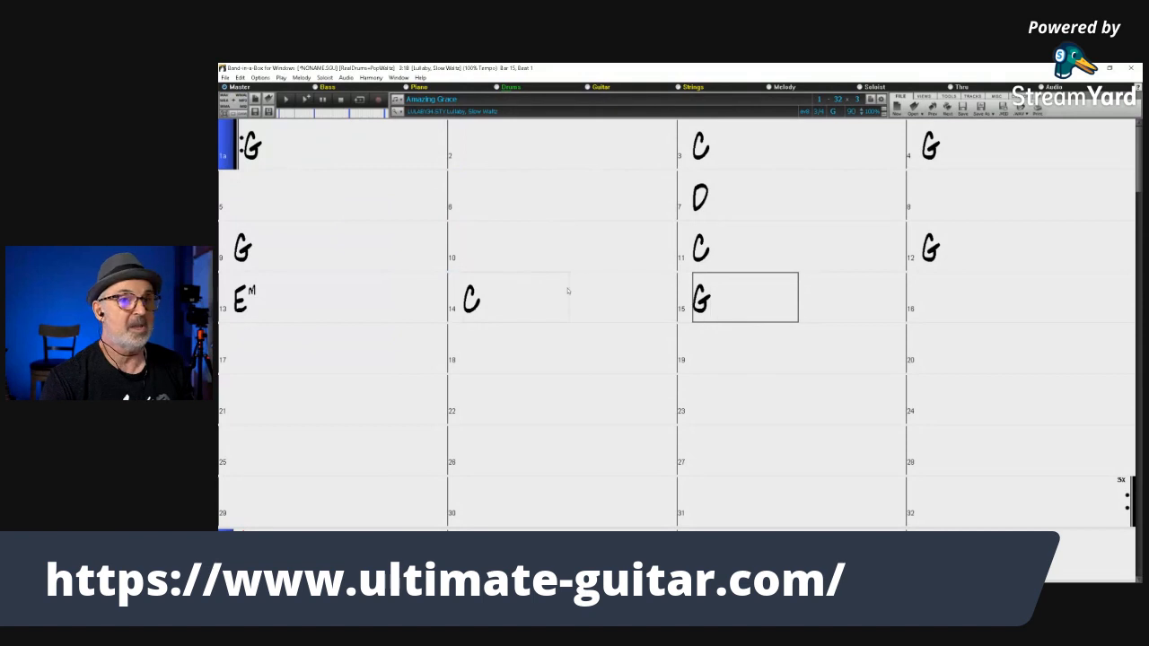
# - Set the last bar of the chorus to bar 16
pyautogui.click(837, 100)
pyautogui.write('16')
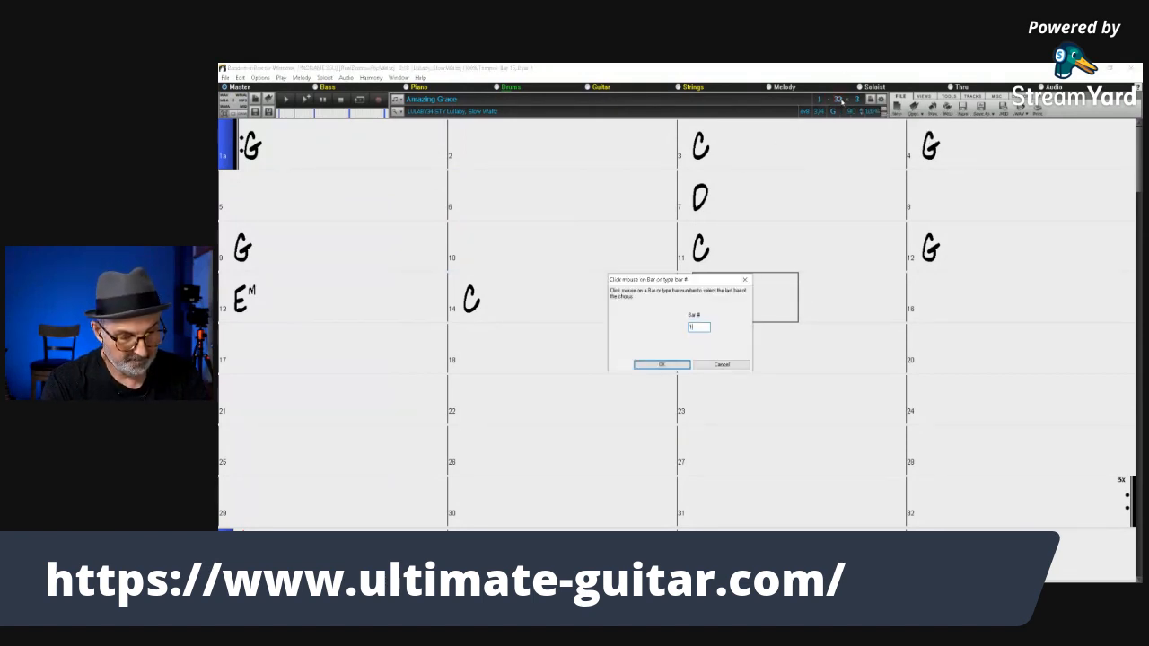
pyautogui.click(663, 364)
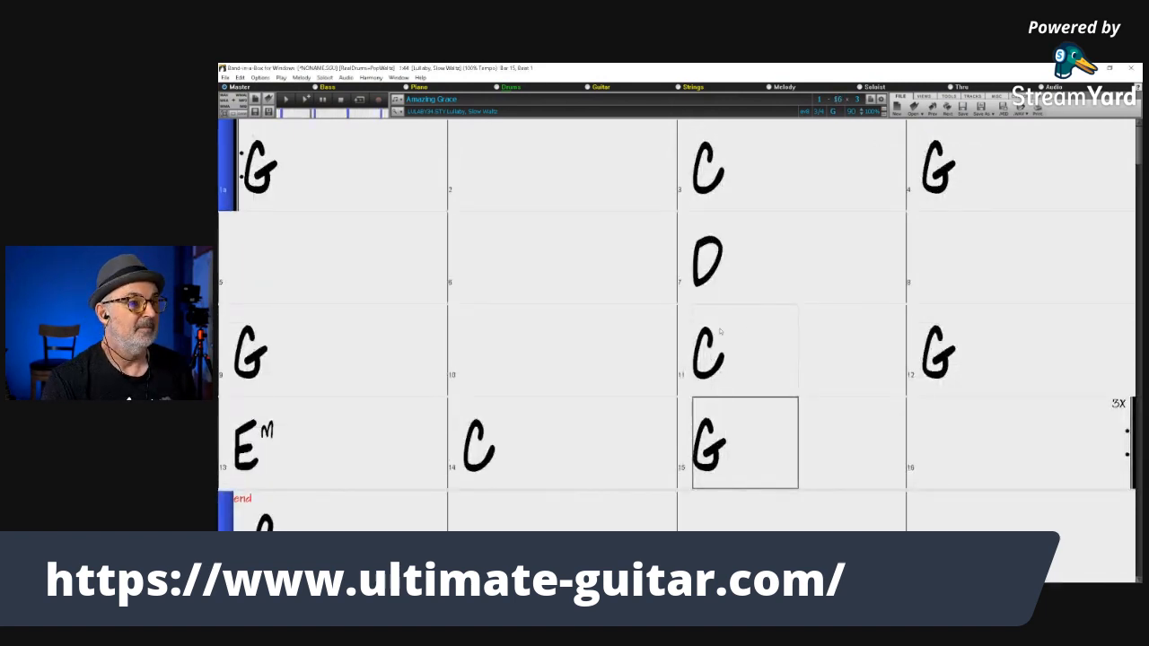
pyautogui.click(270, 545)
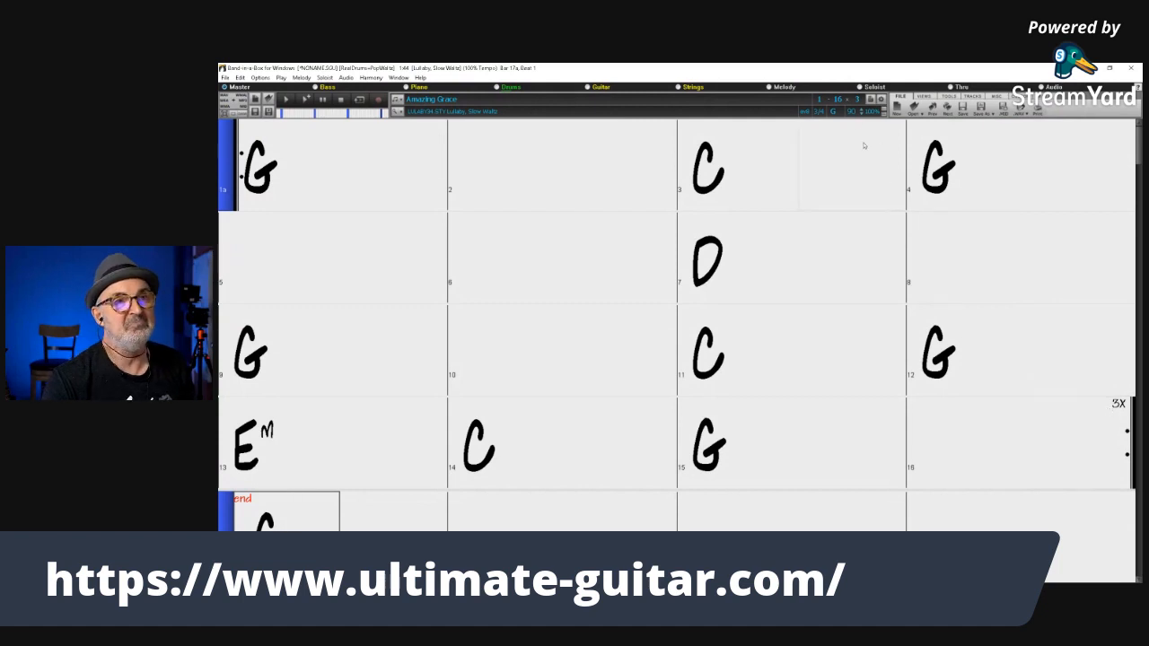
pyautogui.click(858, 101)
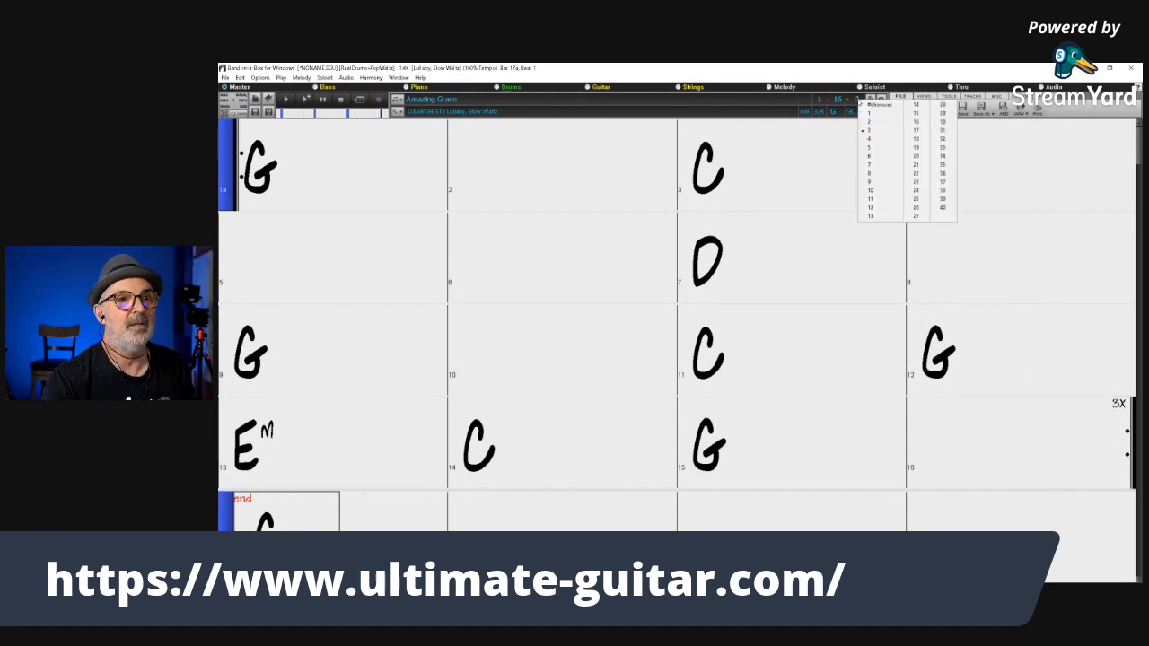
pyautogui.click(792, 101)
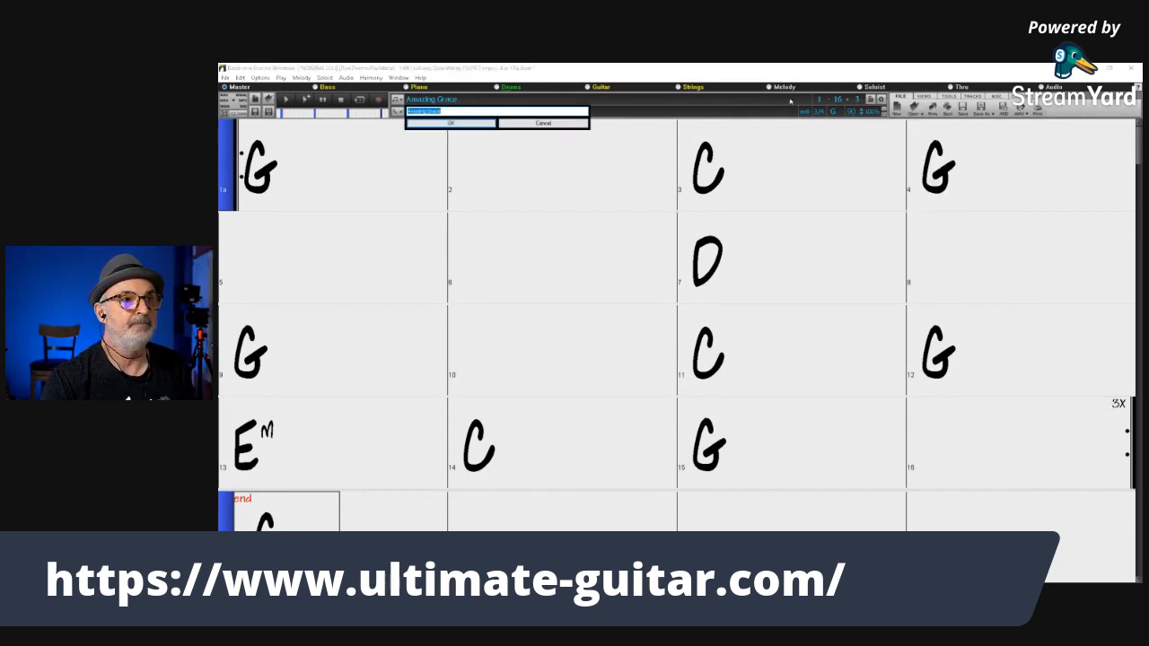
pyautogui.click(579, 125)
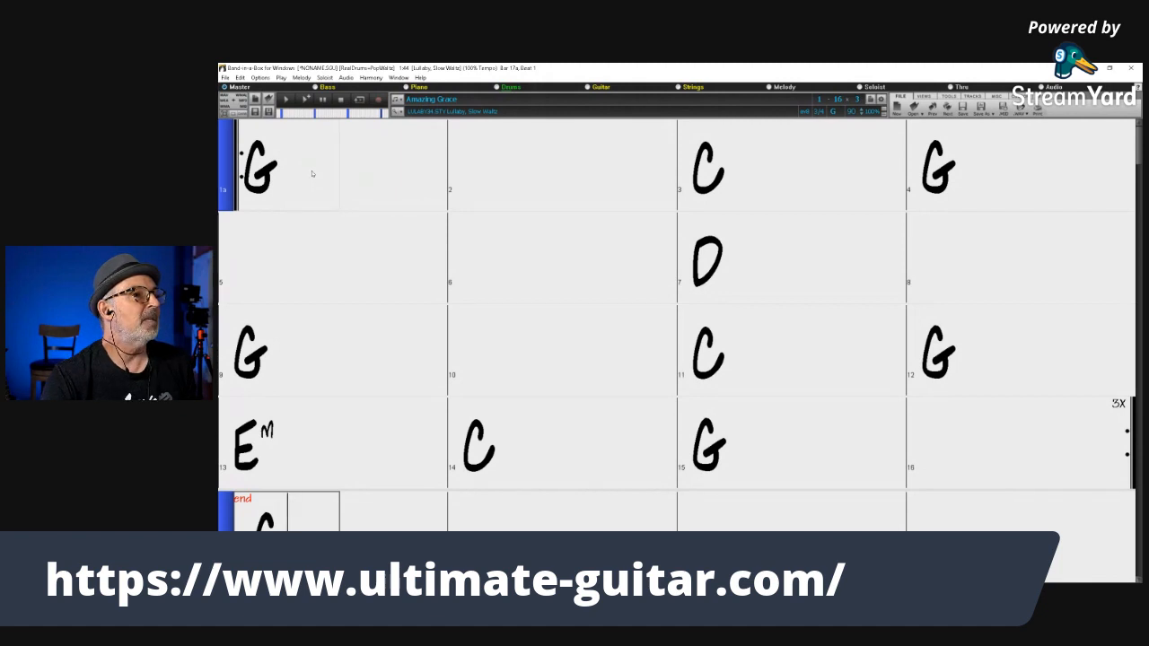
# - Generate a 2-bar (slow tunes) intro with Jazz chord types, leading to a G chord in the key of G
pyautogui.click(225, 77)
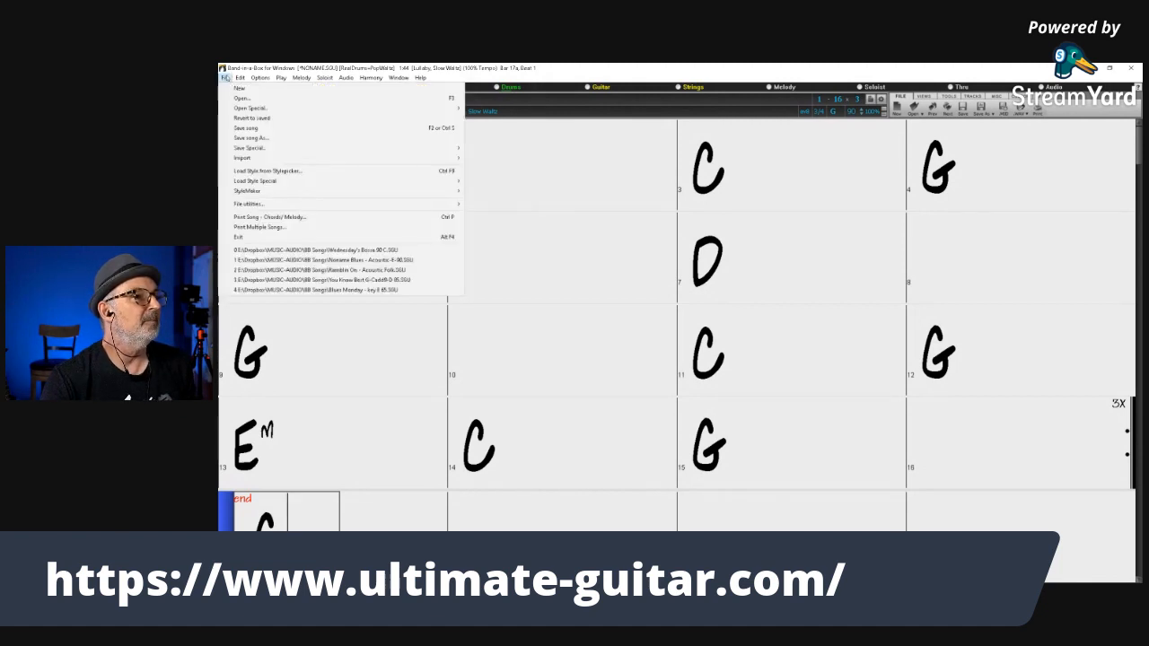
pyautogui.moveTo(240, 77)
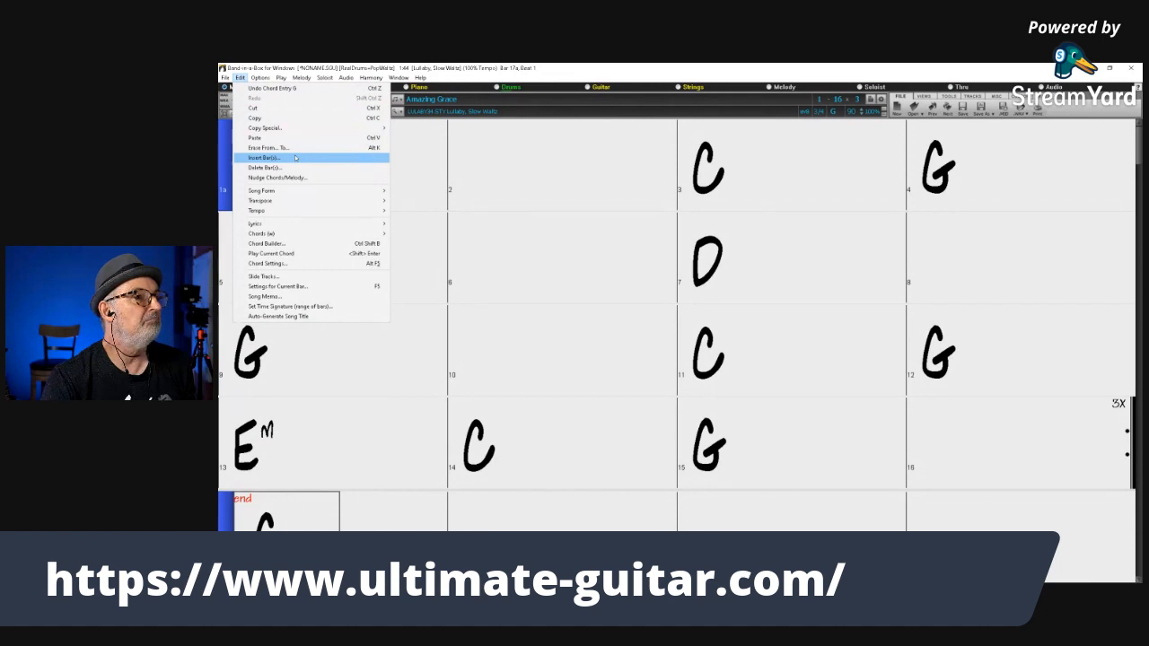
pyautogui.moveTo(304, 194)
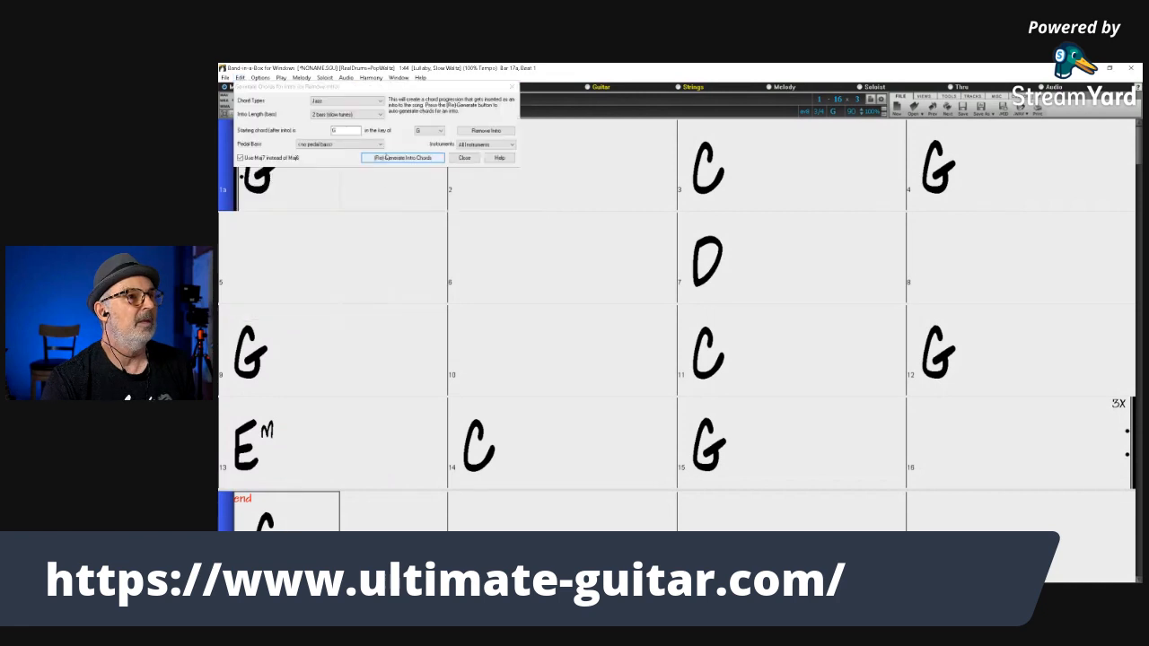
pyautogui.click(321, 116)
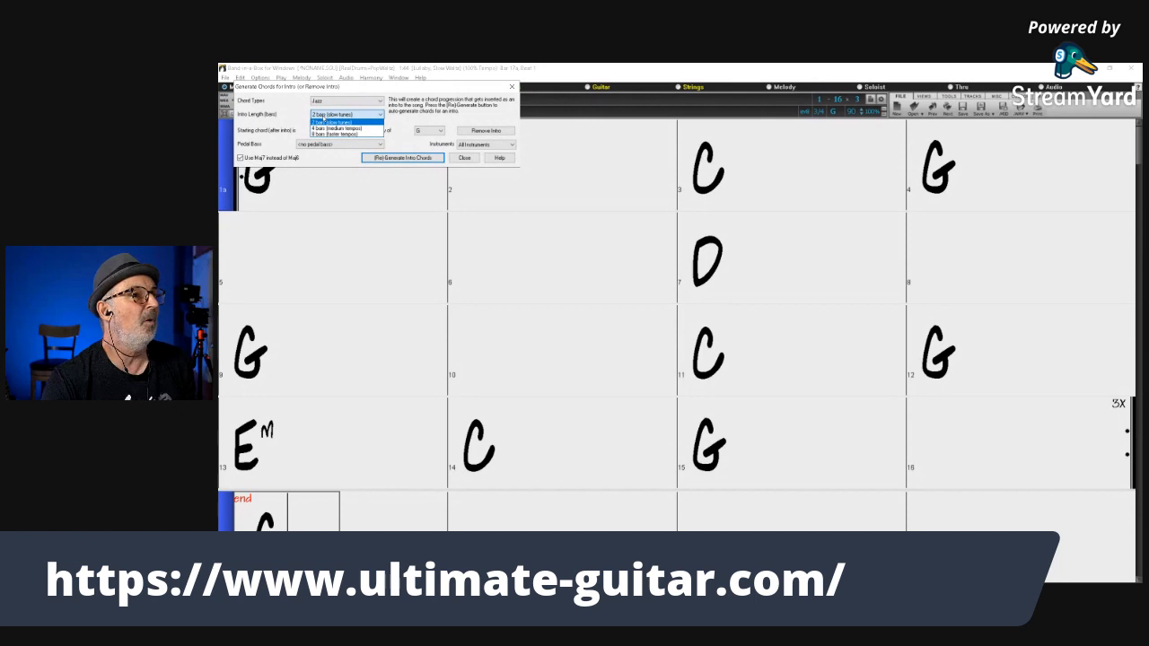
pyautogui.click(321, 122)
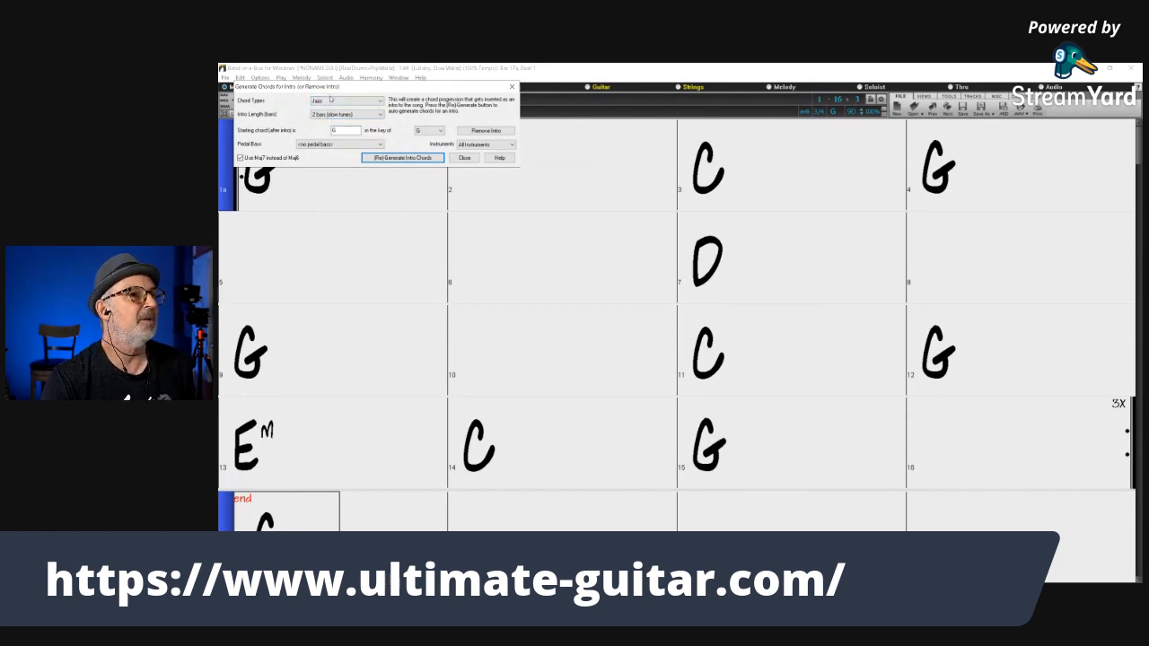
pyautogui.click(403, 158)
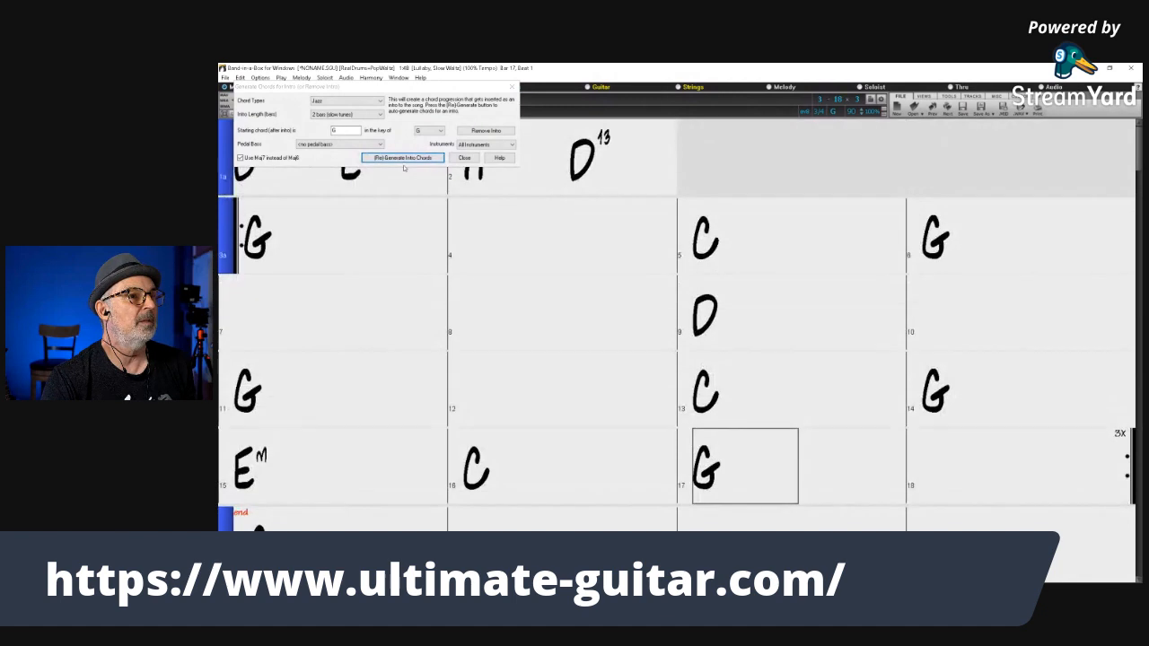
pyautogui.click(464, 158)
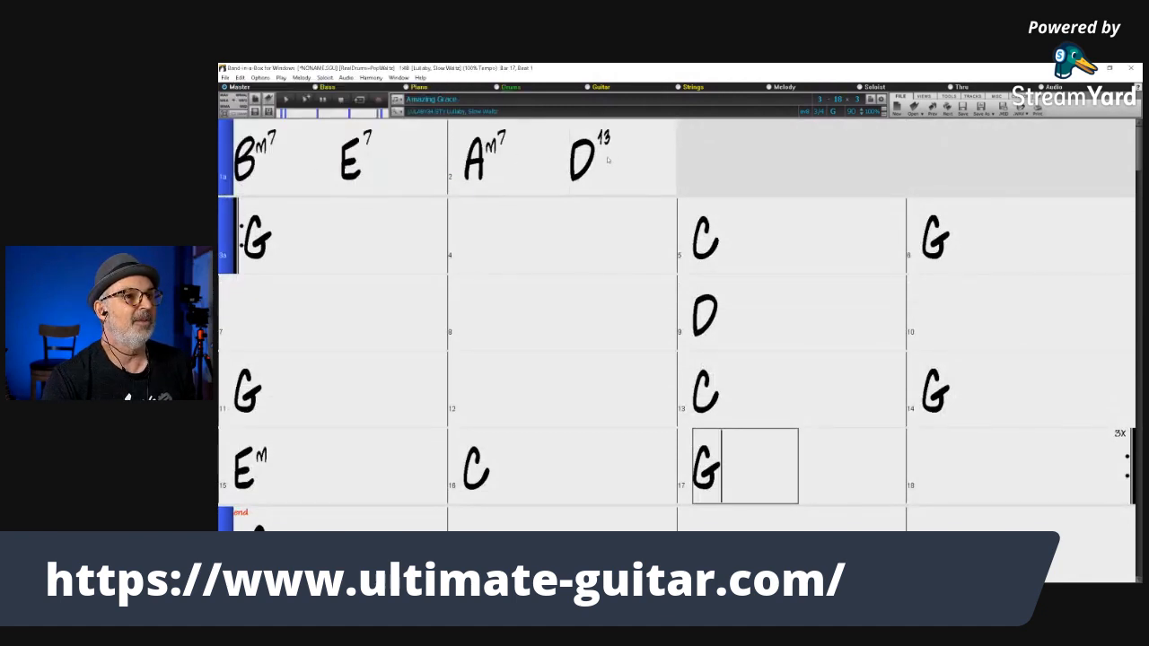
# - Simplify the two-bar intro: replace the first chord of bar 1 with G and delete the E7, Am7 and D13 chords
pyautogui.click(276, 168)
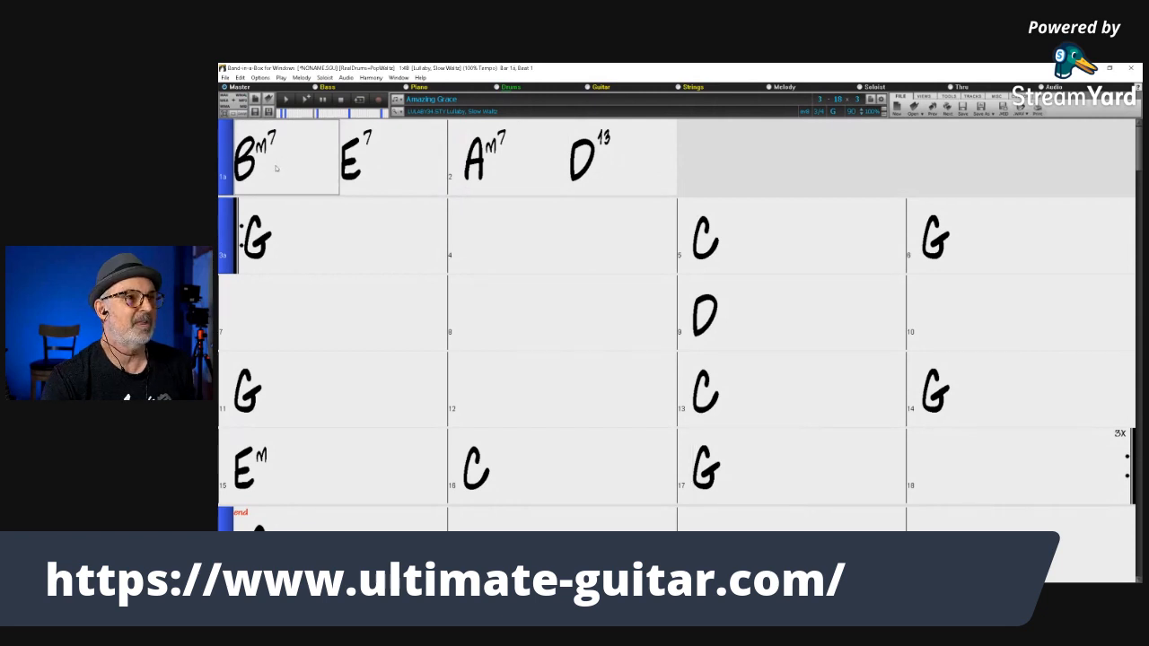
pyautogui.write('g')
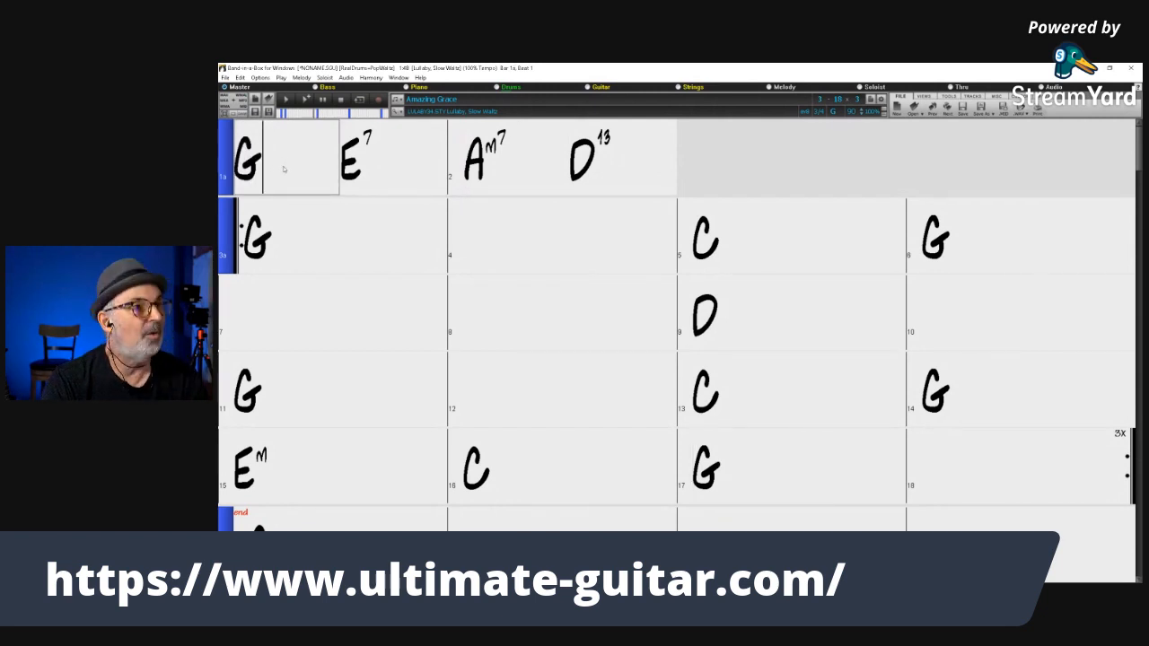
pyautogui.press('Return')
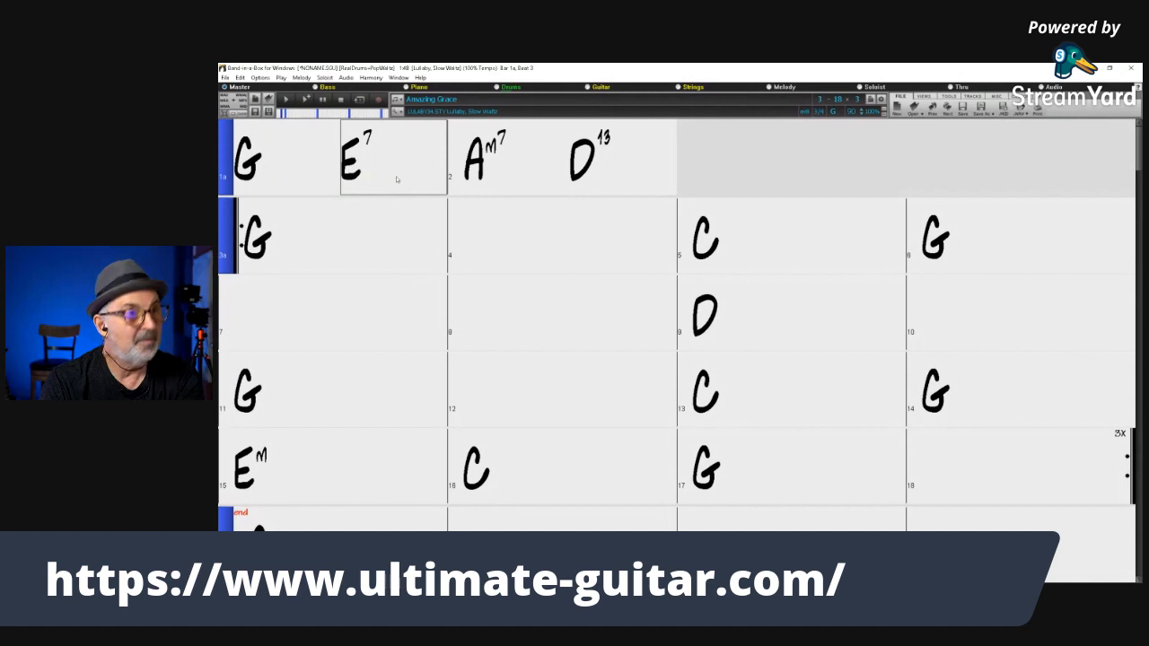
pyautogui.press('Delete')
pyautogui.click(497, 173)
pyautogui.press('Delete')
pyautogui.click(595, 170)
pyautogui.press('Delete')
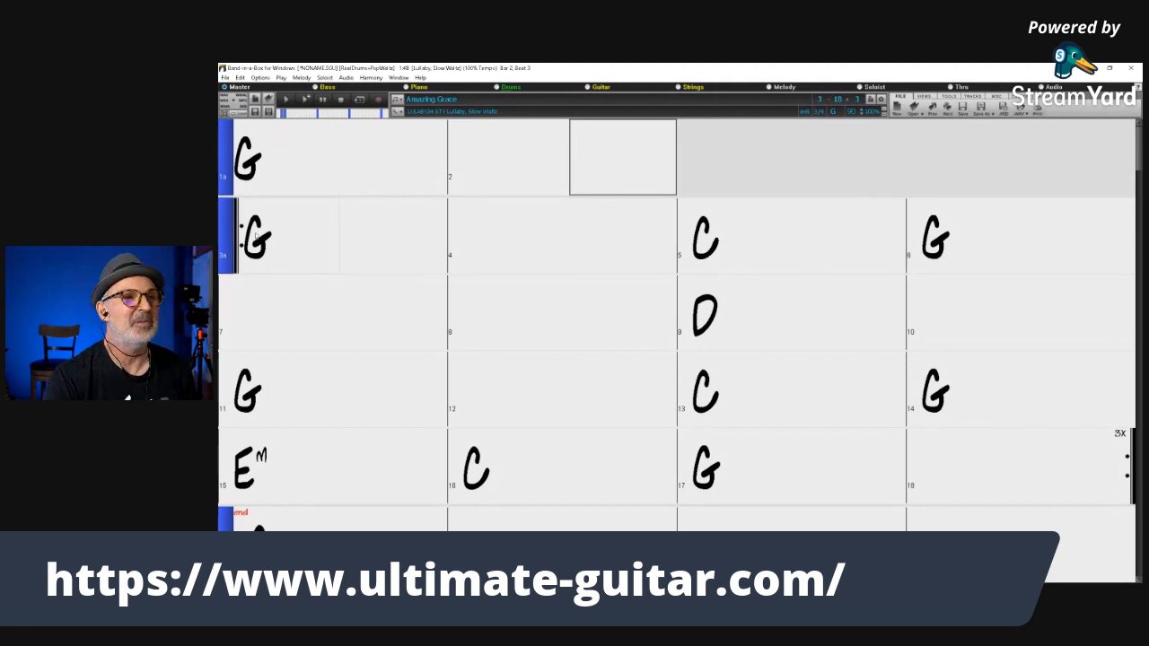
# - Play the arrangement from the first intro bar to check how the chords sound
pyautogui.click(259, 545)
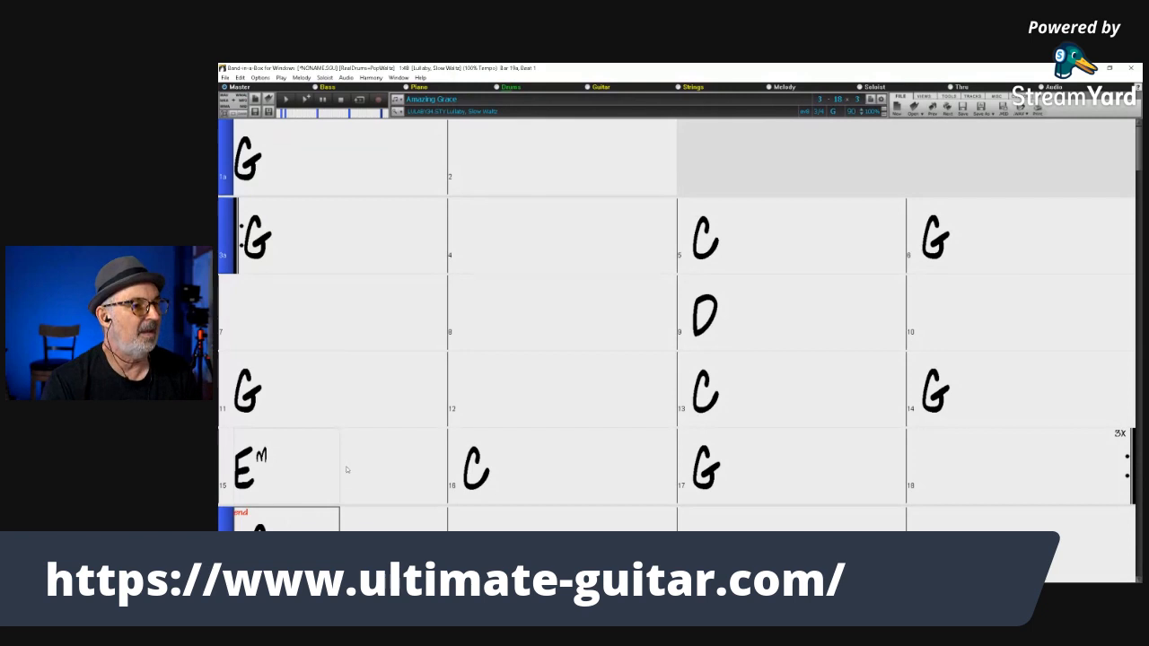
pyautogui.click(279, 145)
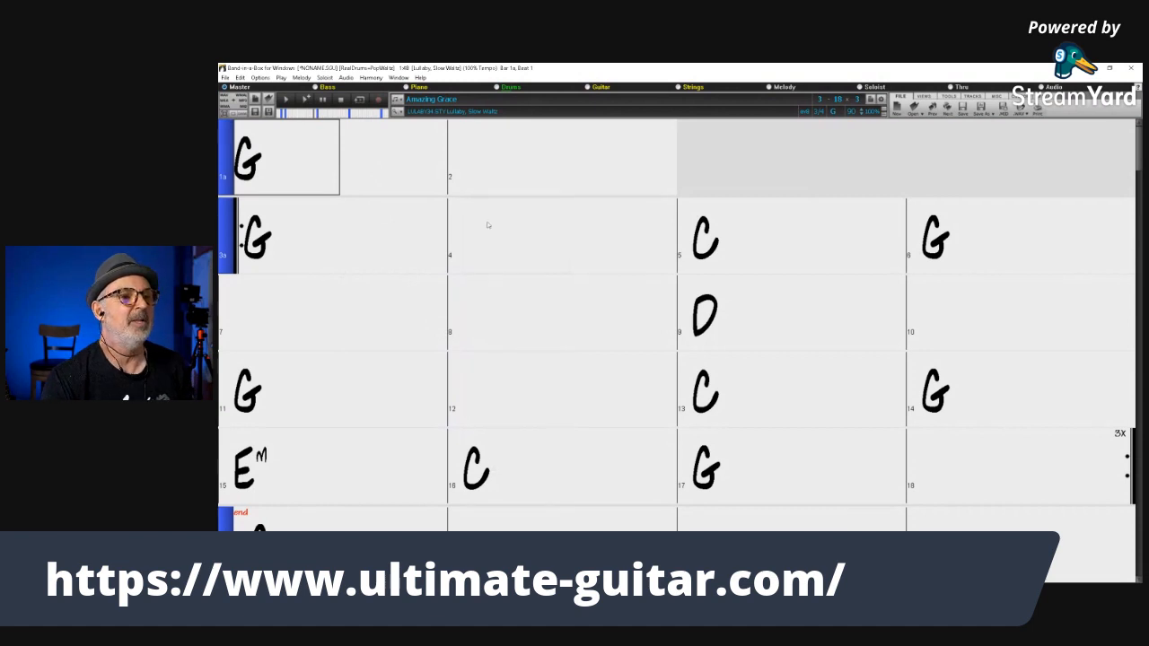
pyautogui.click(284, 100)
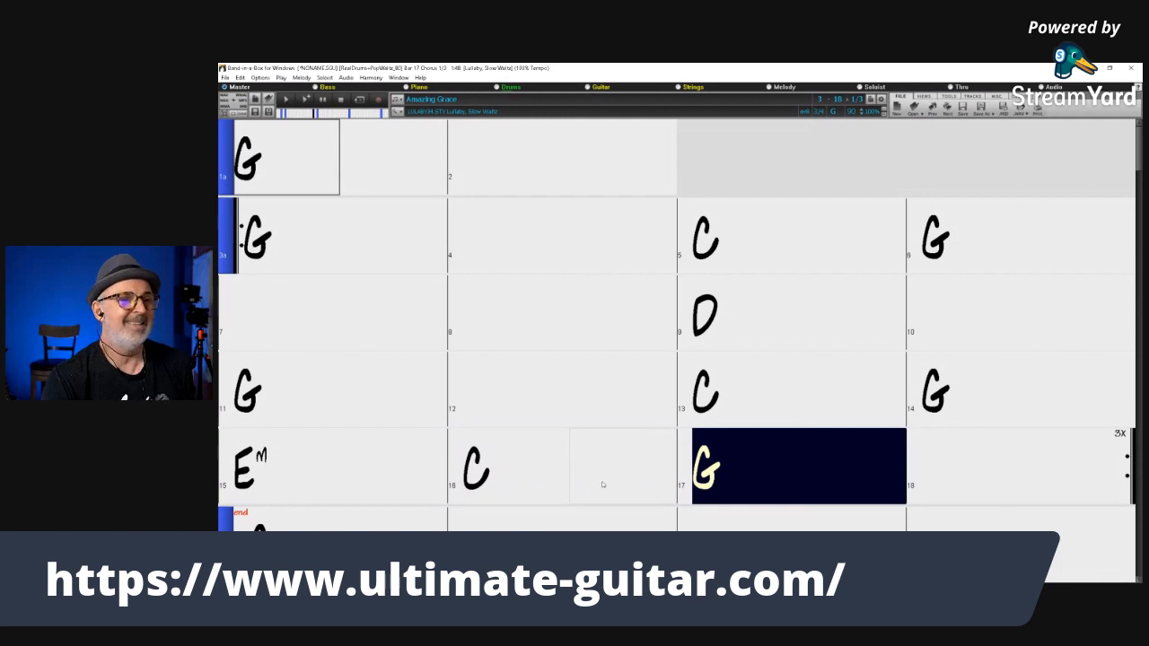
# - Stop playback at bar 16 and replace its C chord with D
pyautogui.click(495, 481)
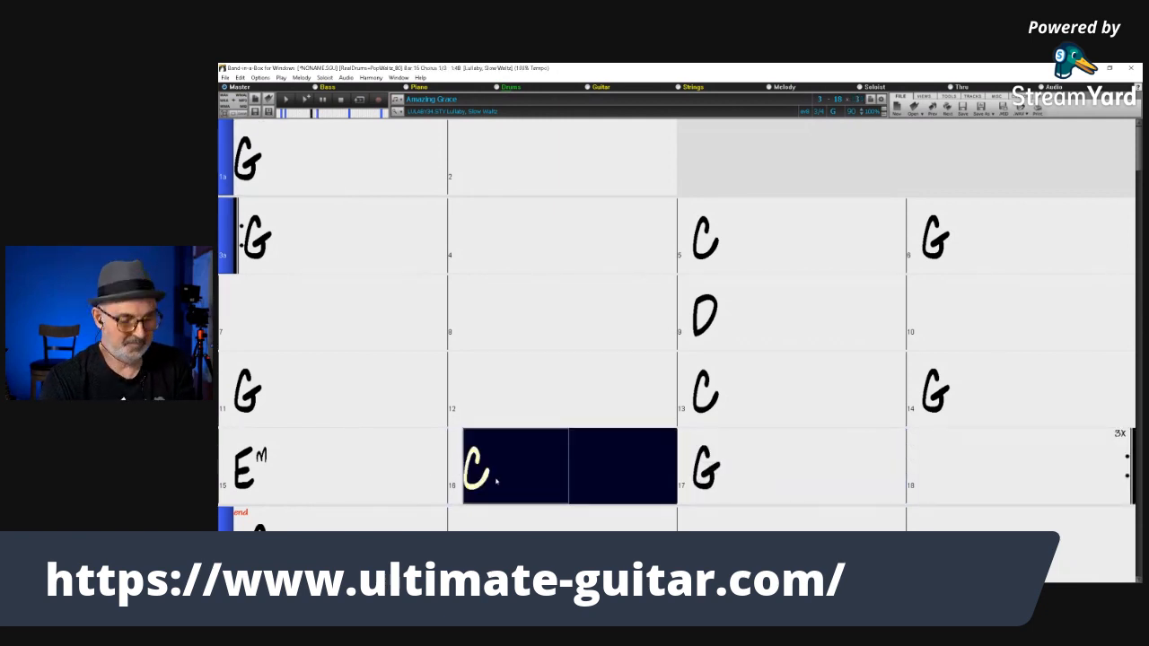
pyautogui.press('Escape')
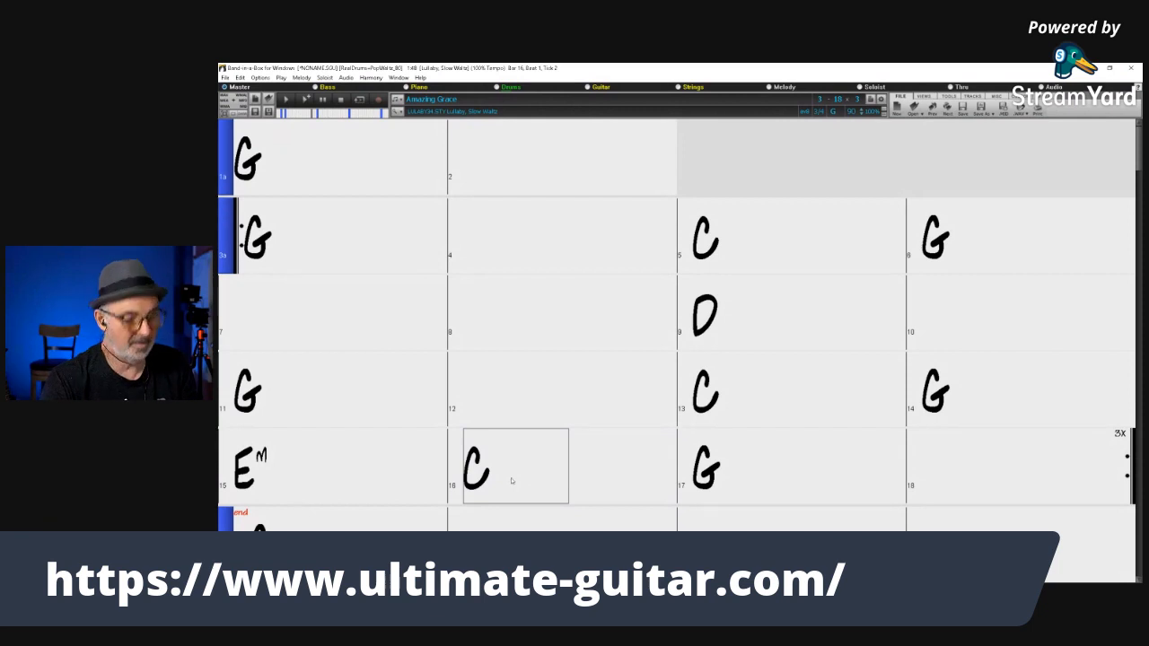
pyautogui.write('D')
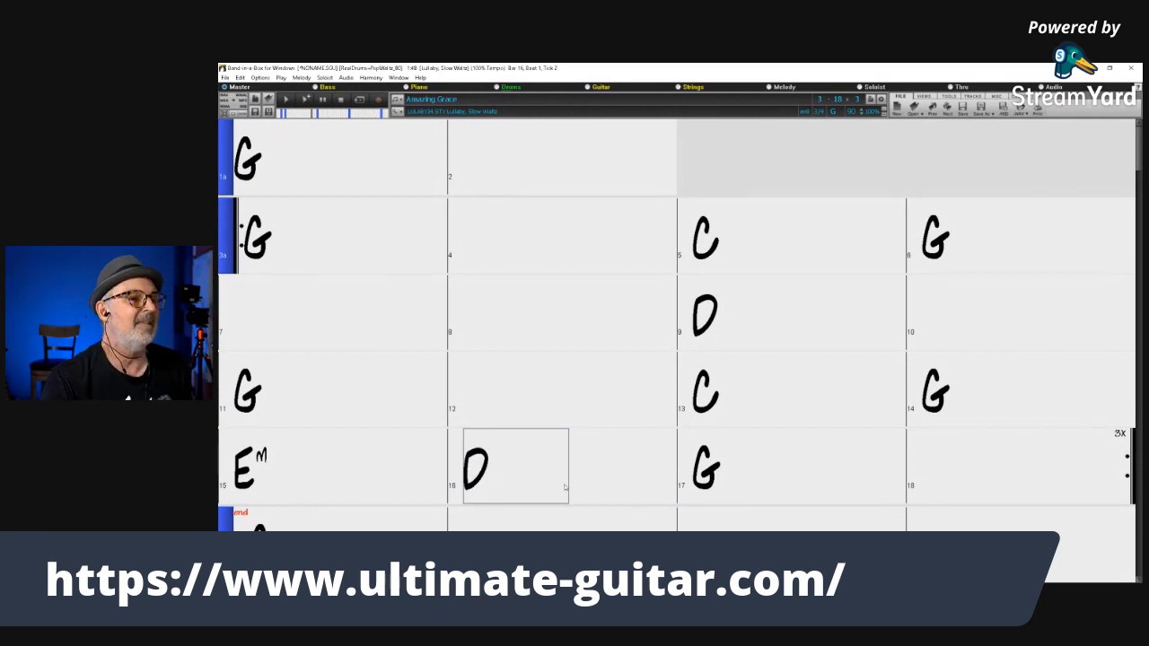
pyautogui.click(622, 479)
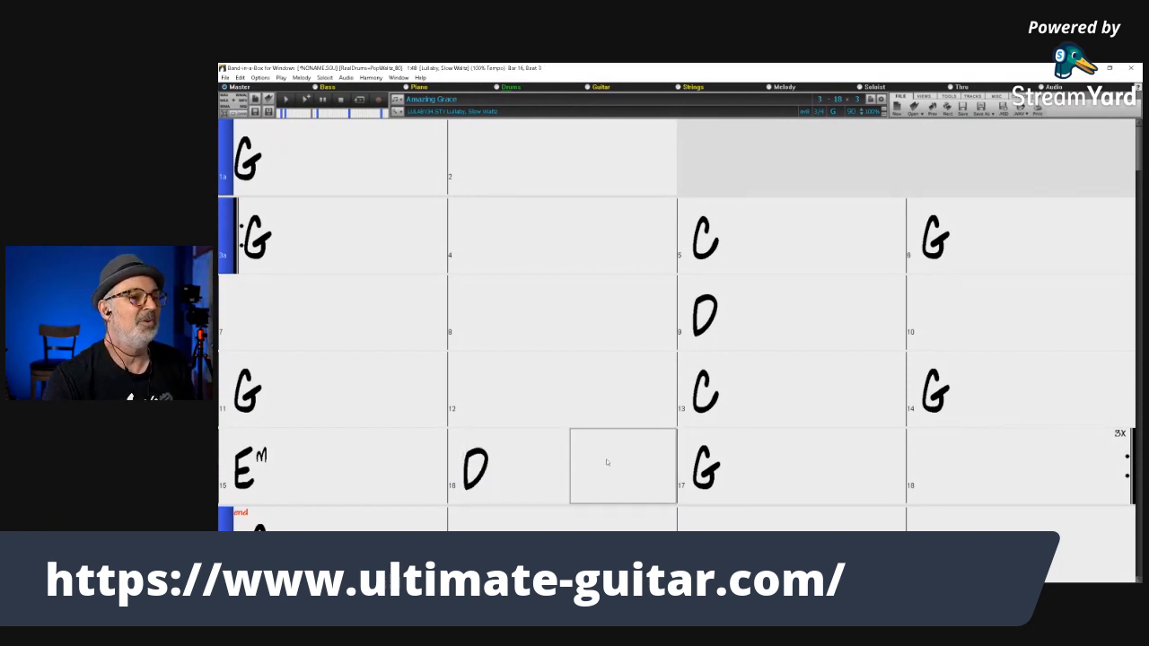
# - Play the song from the Em chord in bar 15 to check the ending and repeat, and stop playback
pyautogui.click(293, 457)
pyautogui.click(308, 407)
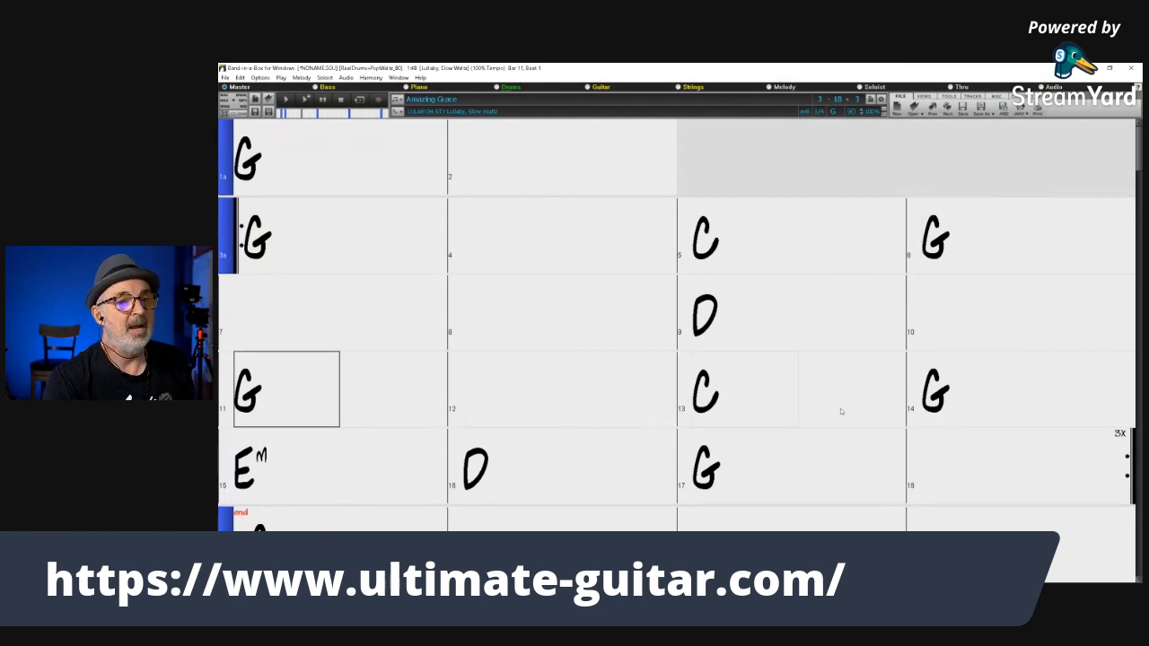
pyautogui.click(330, 488)
pyautogui.doubleClick(327, 480)
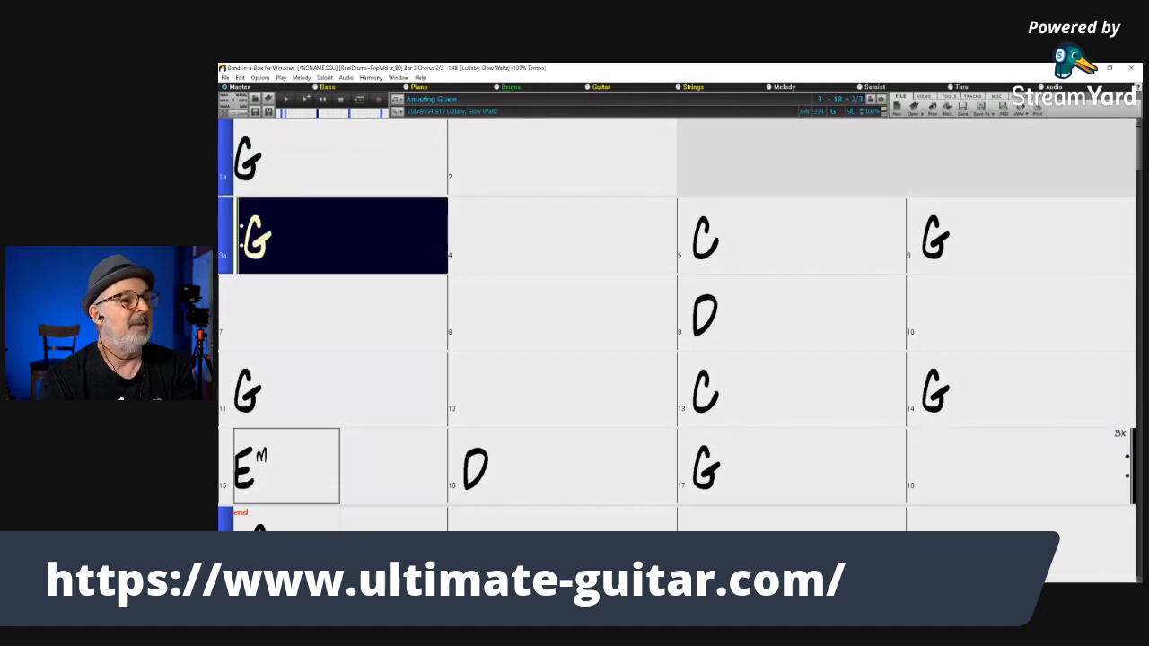
pyautogui.press('space')
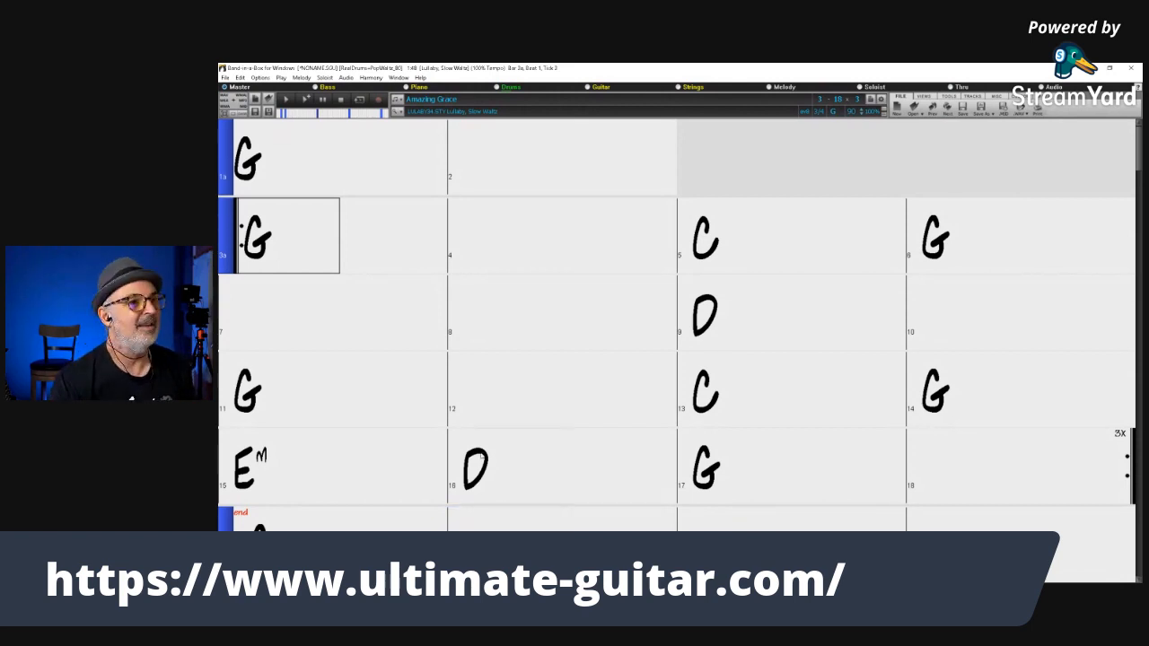
# - Enter G7 in bars 4 and 12 to lead into the C chords
pyautogui.click(523, 257)
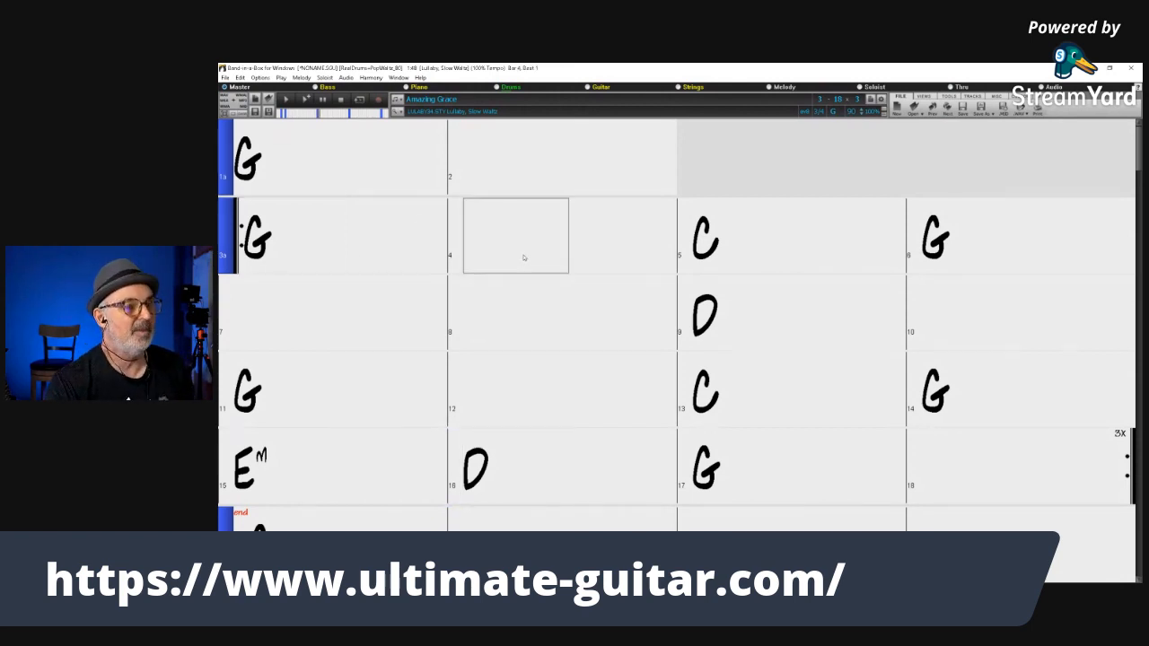
pyautogui.write('G7')
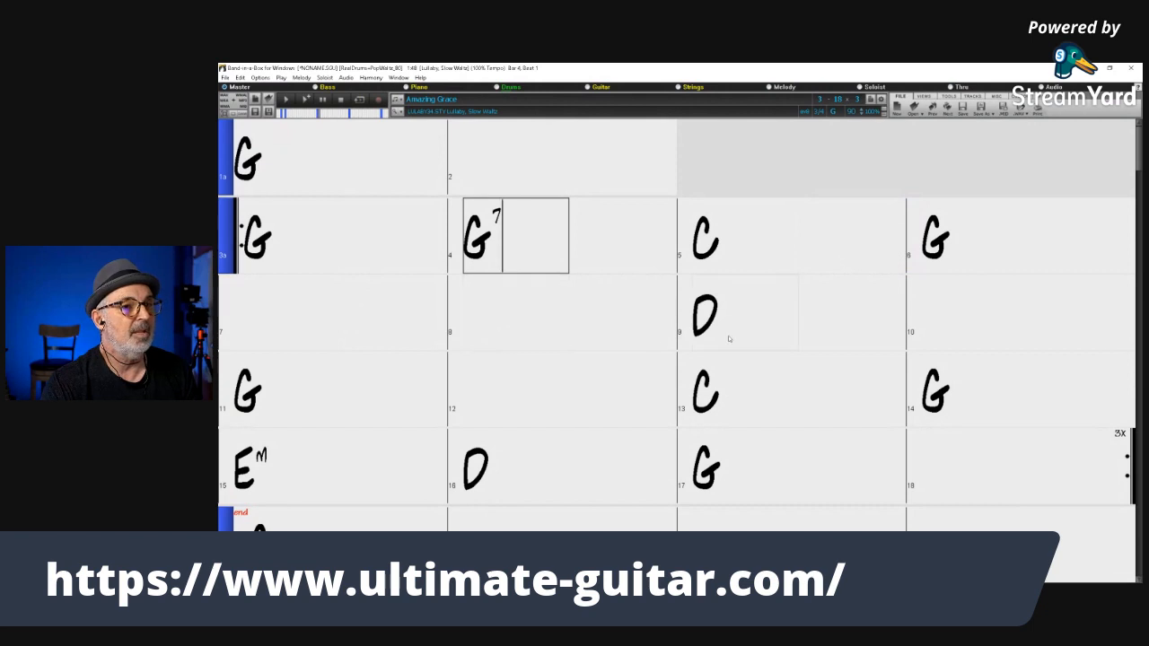
pyautogui.click(515, 402)
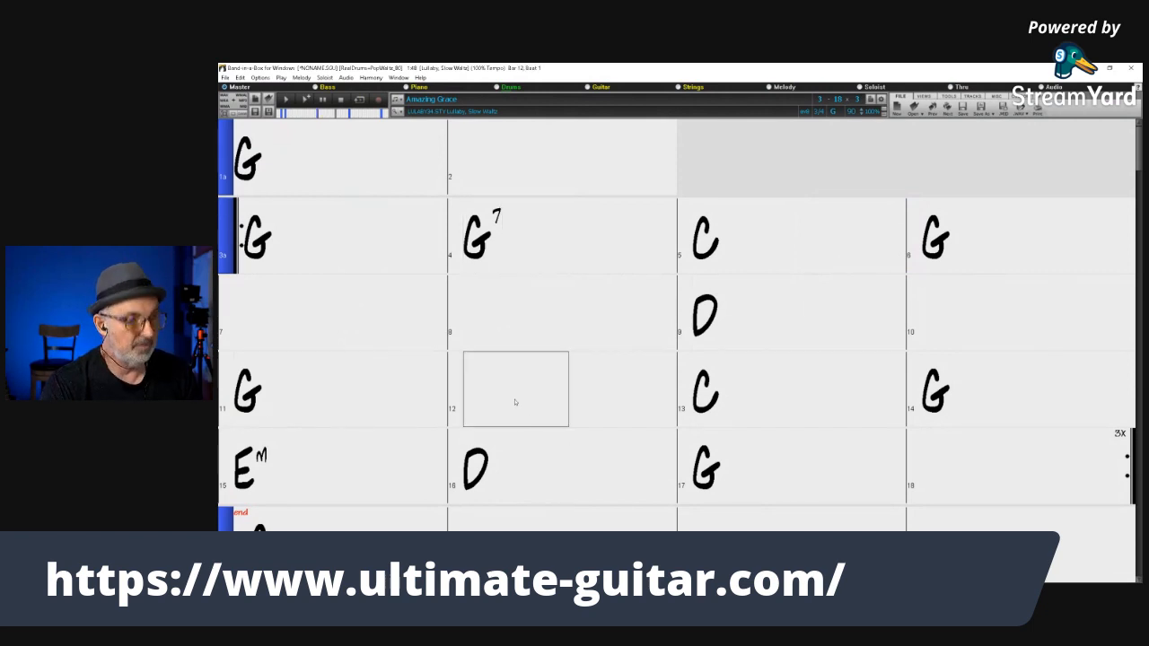
pyautogui.write('G7')
pyautogui.click(623, 405)
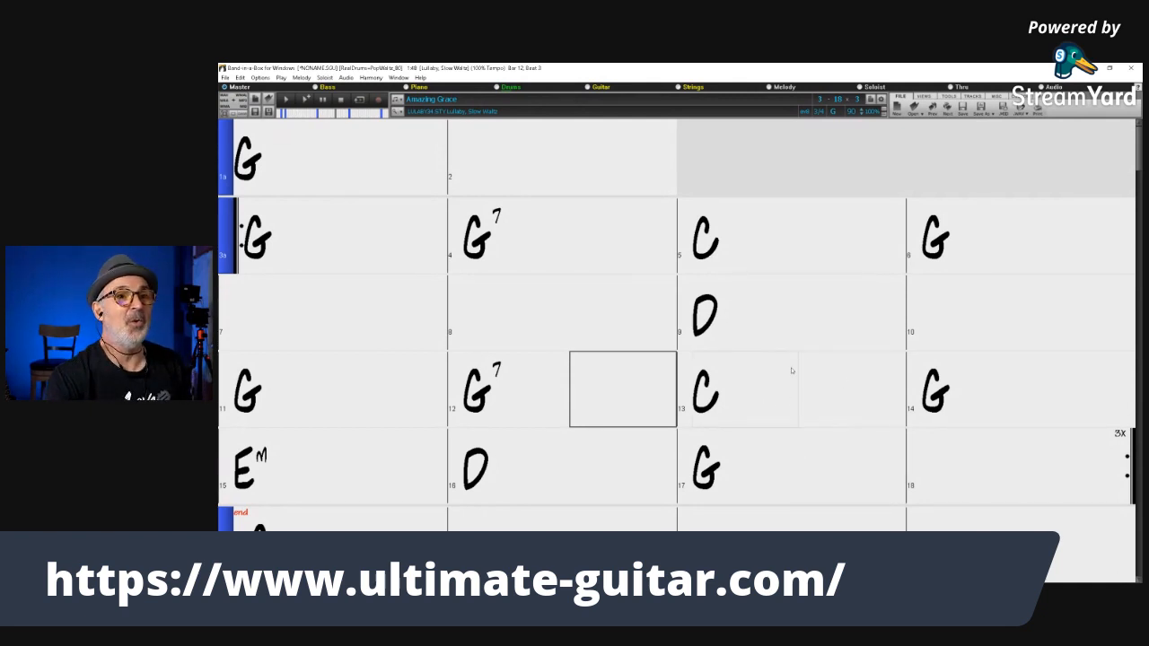
# - Transpose the whole song with its key signature to F, E and A in turn
pyautogui.click(840, 113)
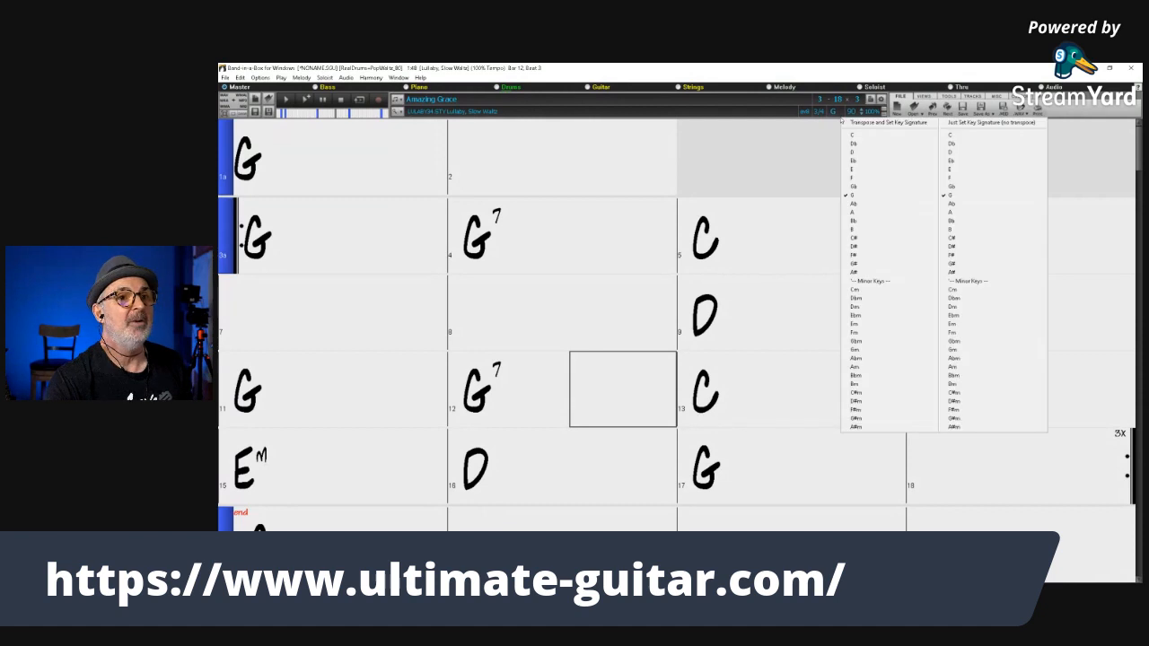
pyautogui.click(854, 178)
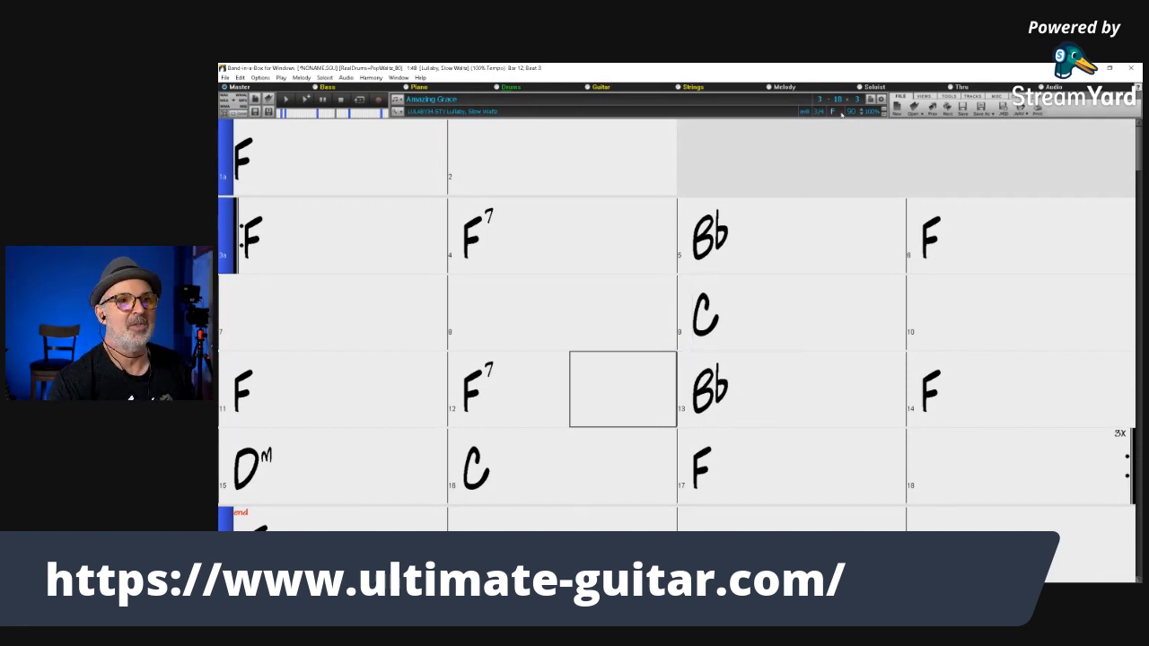
pyautogui.click(842, 113)
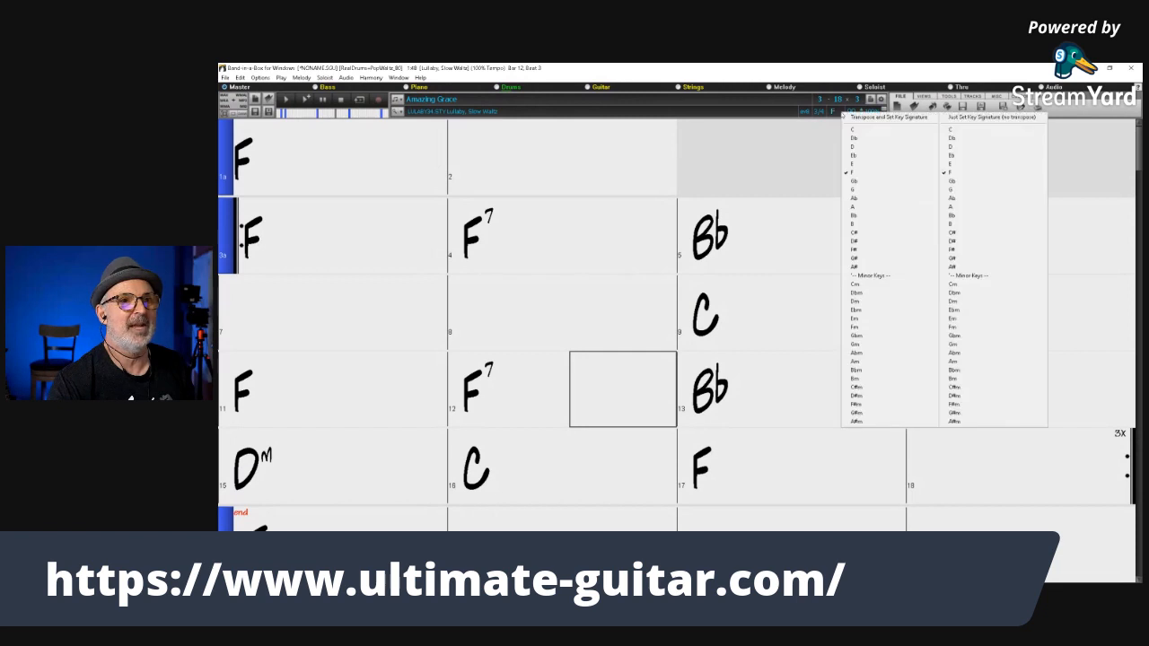
pyautogui.click(863, 165)
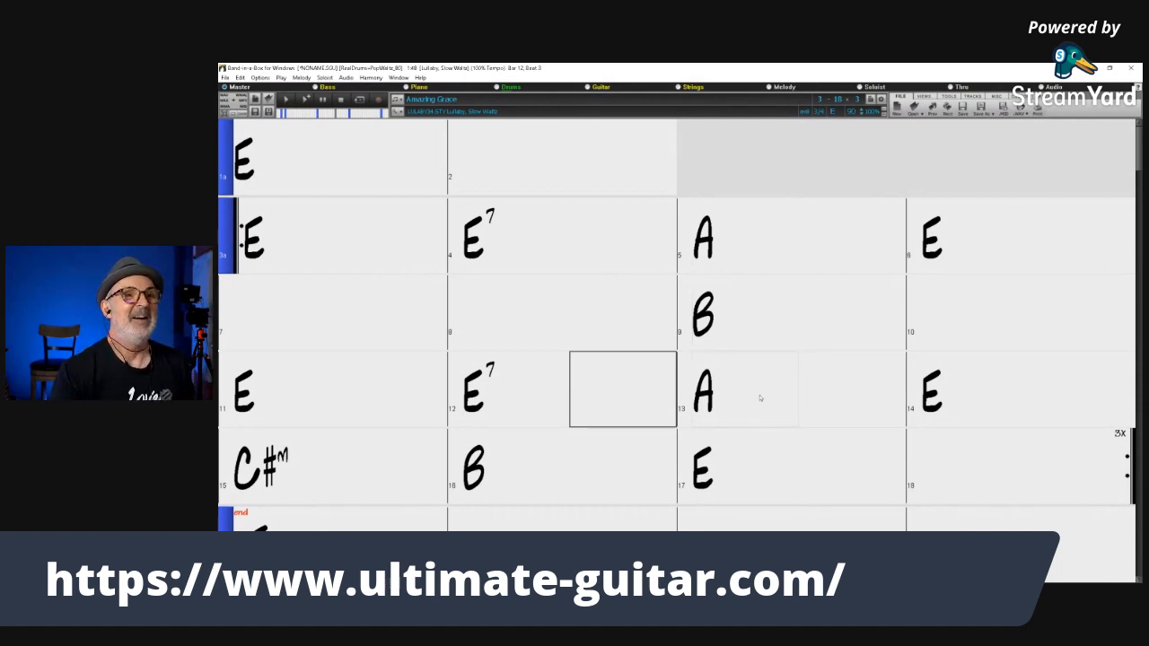
pyautogui.click(836, 113)
pyautogui.click(858, 192)
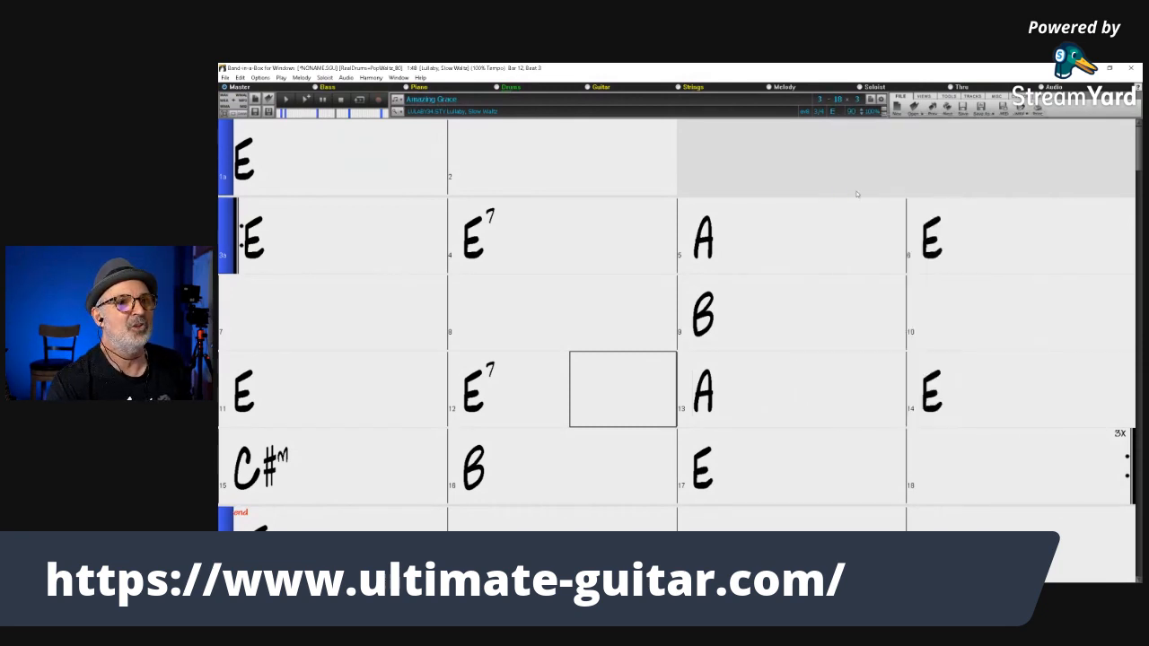
pyautogui.click(837, 112)
pyautogui.click(850, 207)
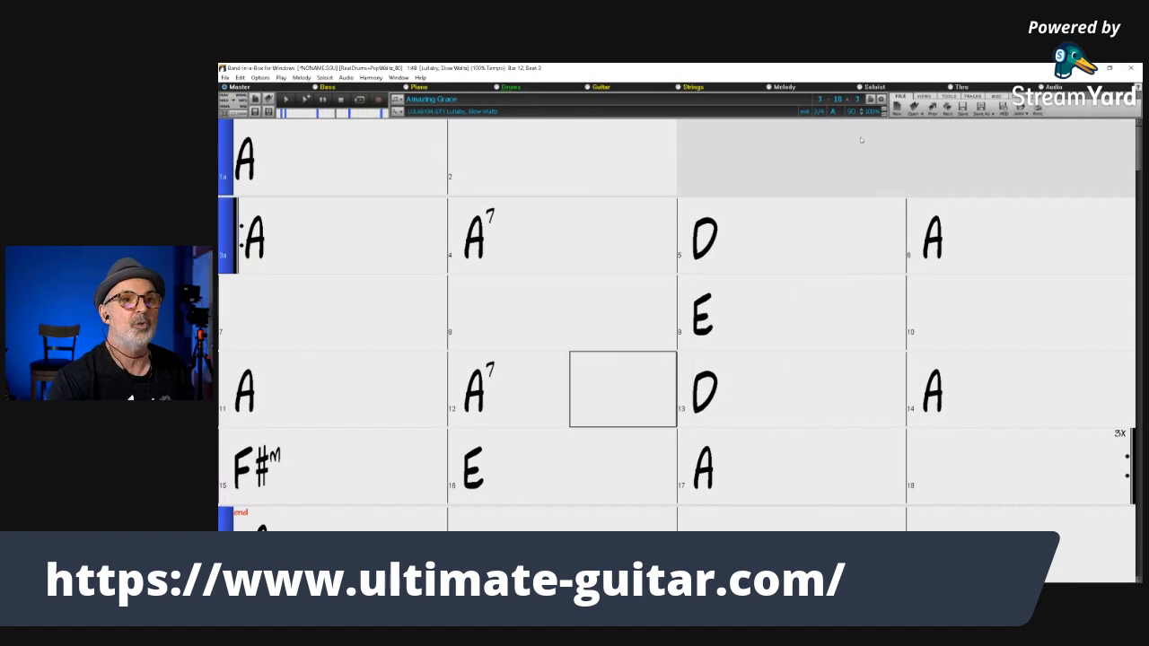
# - Transpose the whole song to B, D and C in turn, and return it to the key of G
pyautogui.click(835, 113)
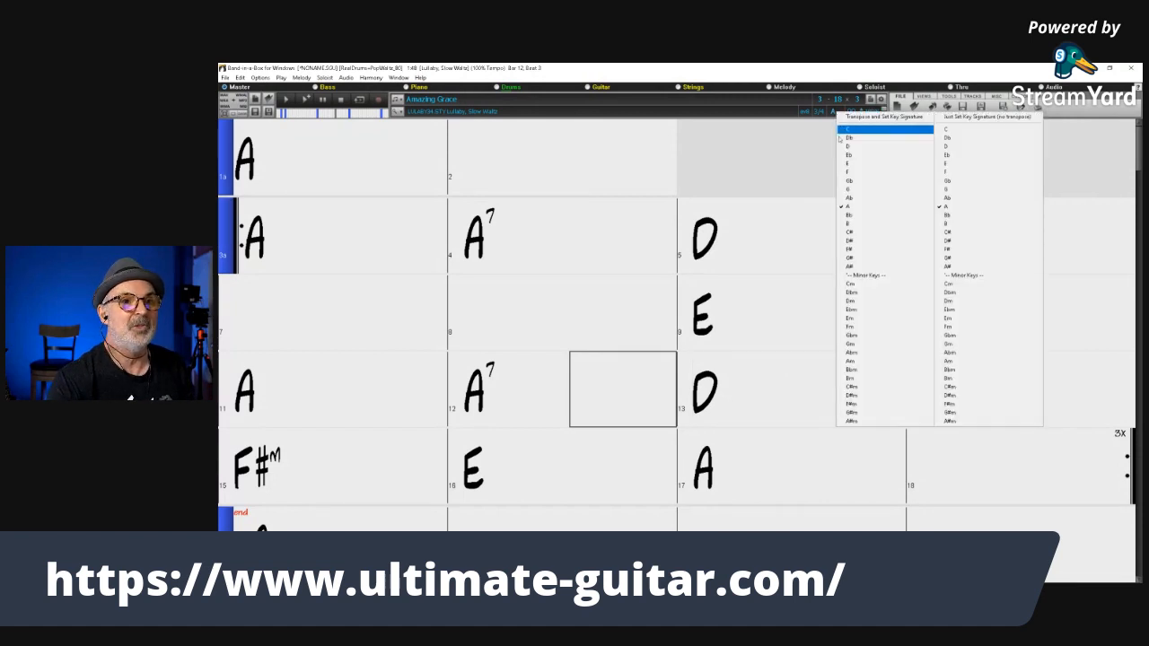
pyautogui.click(858, 226)
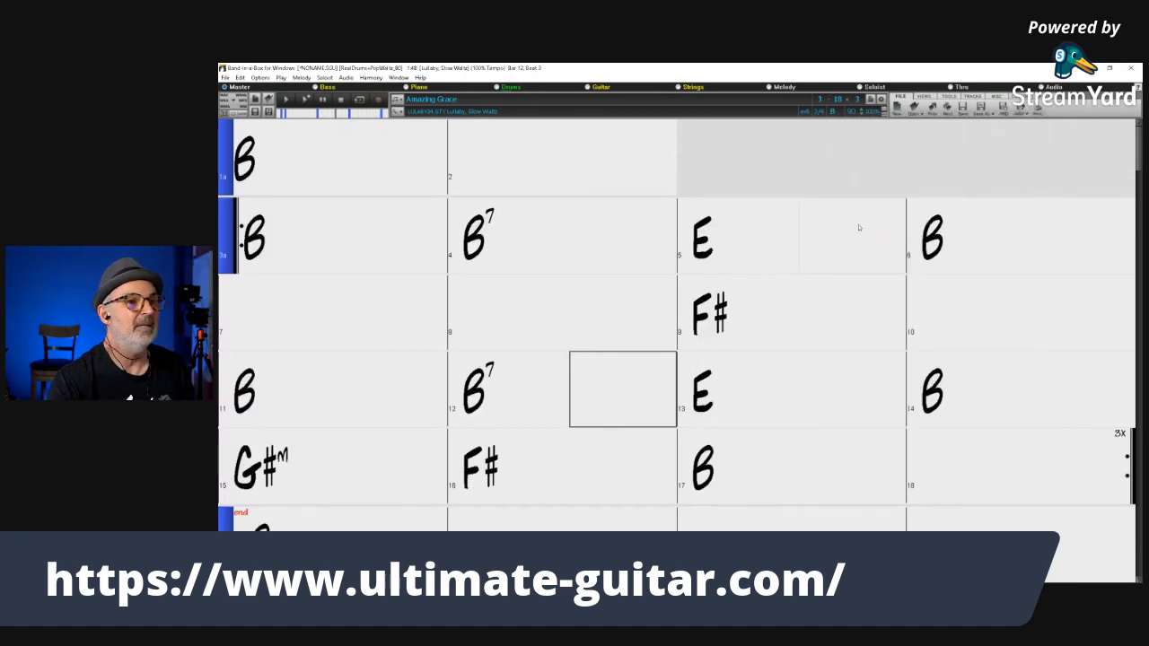
pyautogui.click(842, 112)
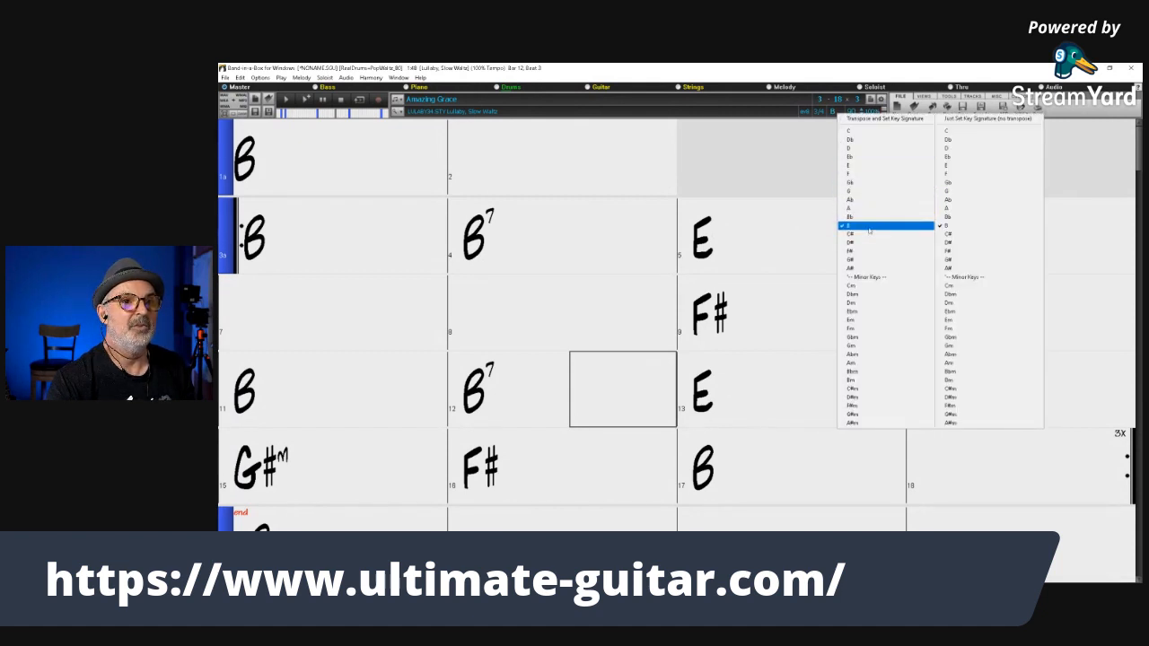
pyautogui.click(856, 149)
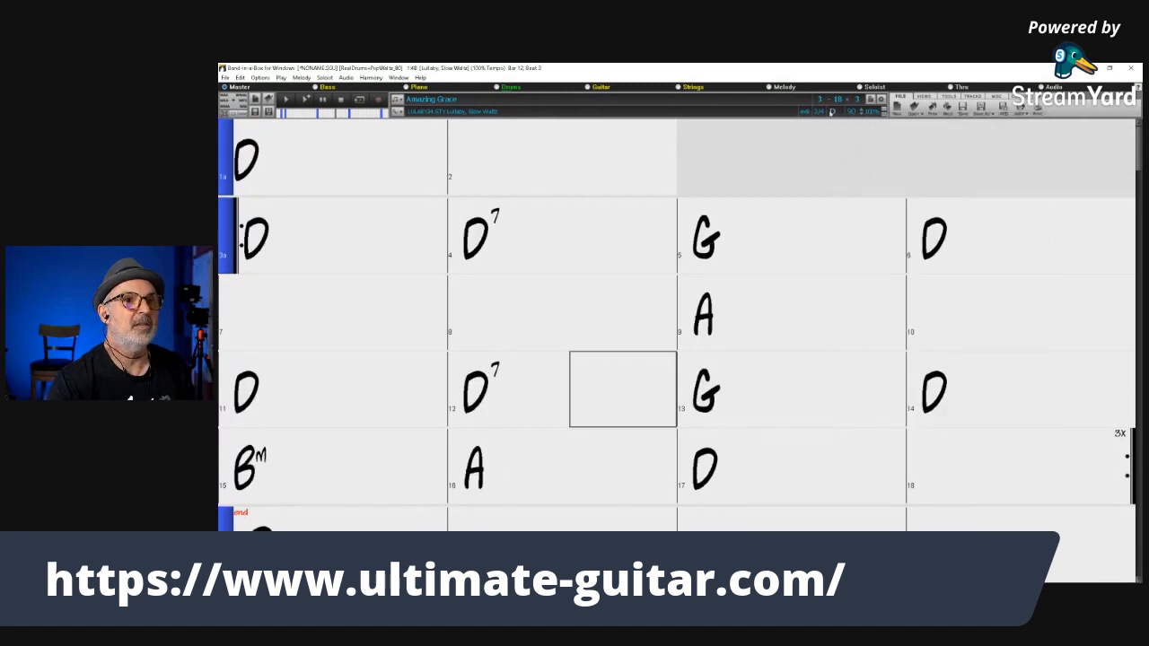
pyautogui.click(842, 111)
pyautogui.click(848, 129)
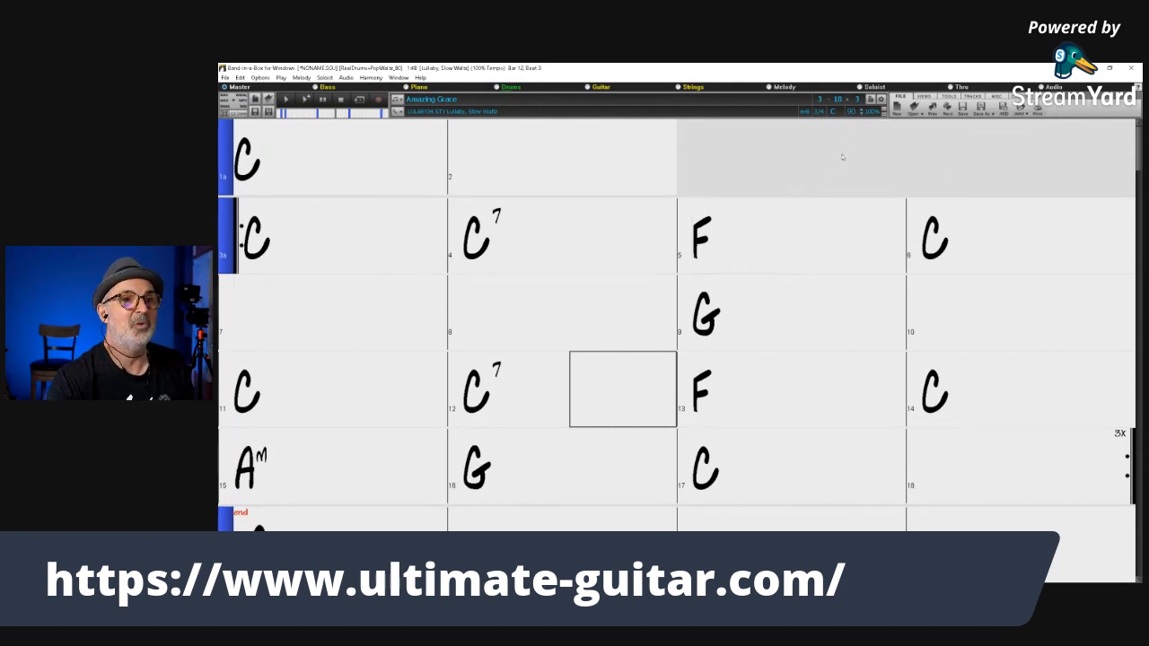
pyautogui.click(840, 113)
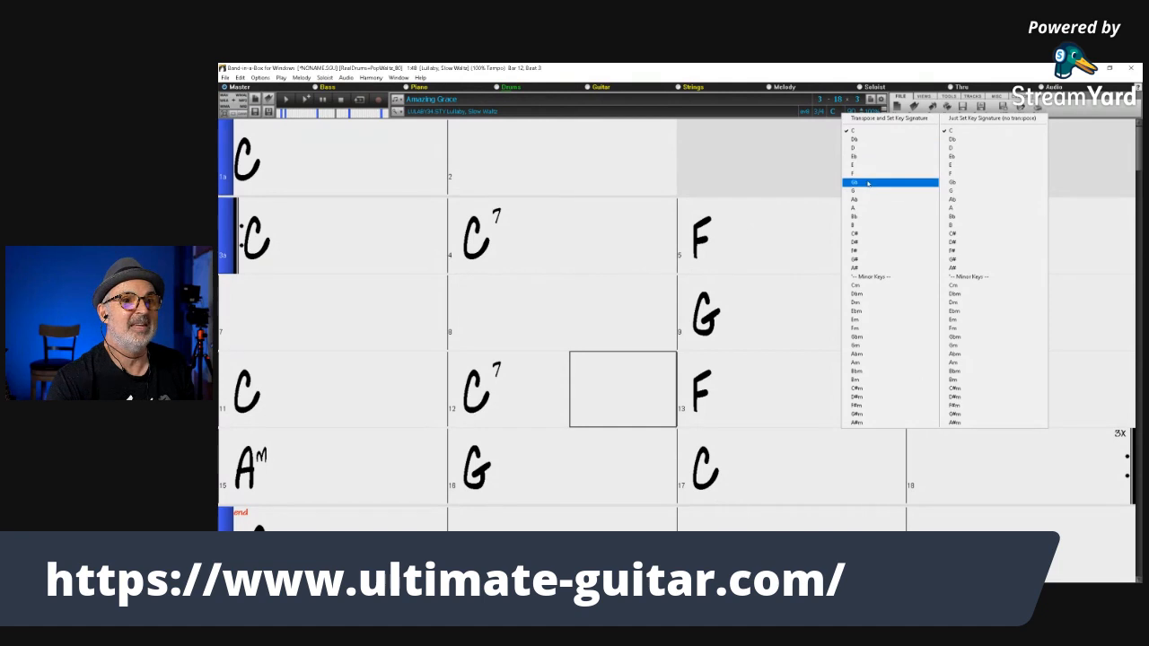
pyautogui.click(855, 183)
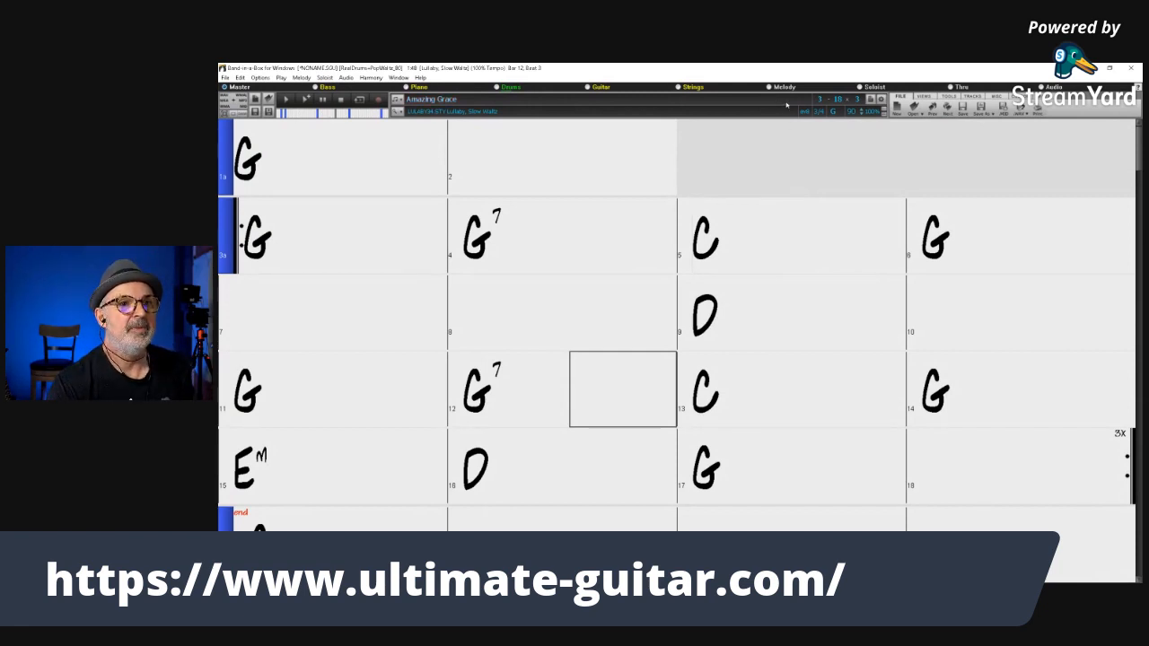
# - Lower the tempo to 80 and play the song to hear it, stopping playback during the second line
pyautogui.click(860, 114)
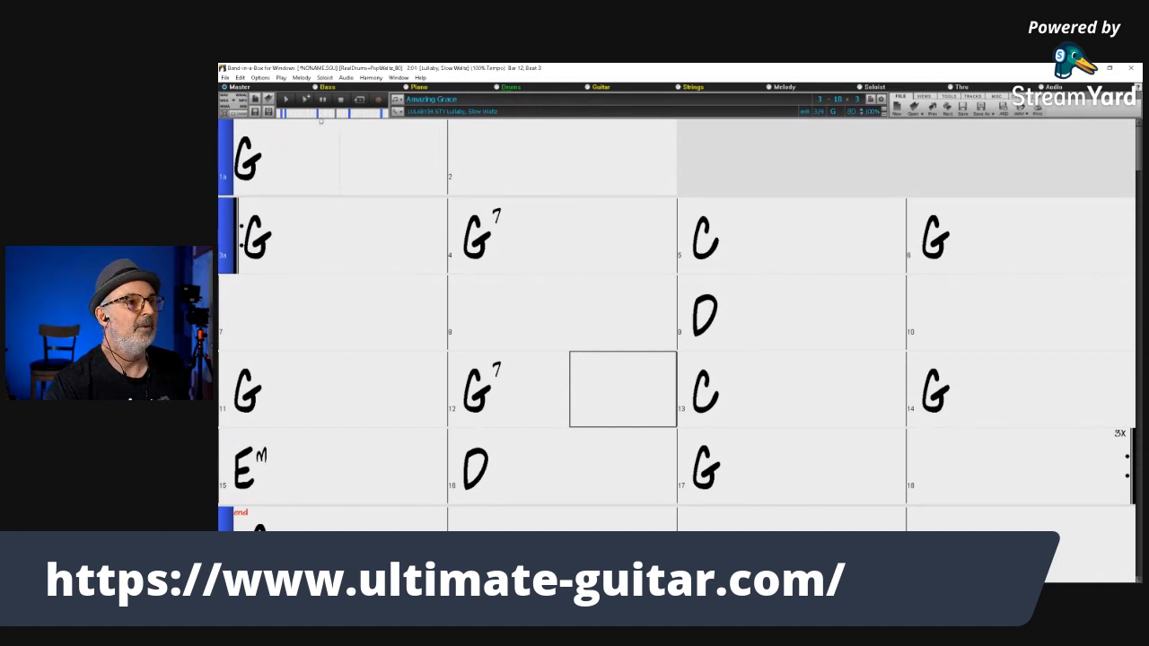
pyautogui.click(285, 100)
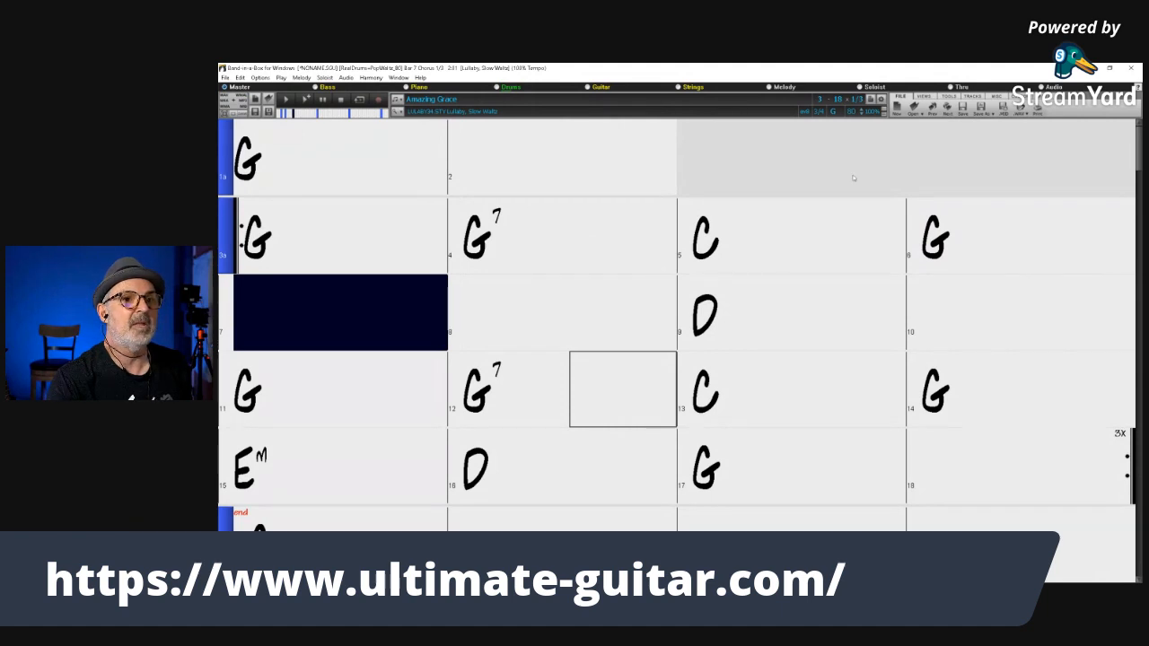
pyautogui.press('Escape')
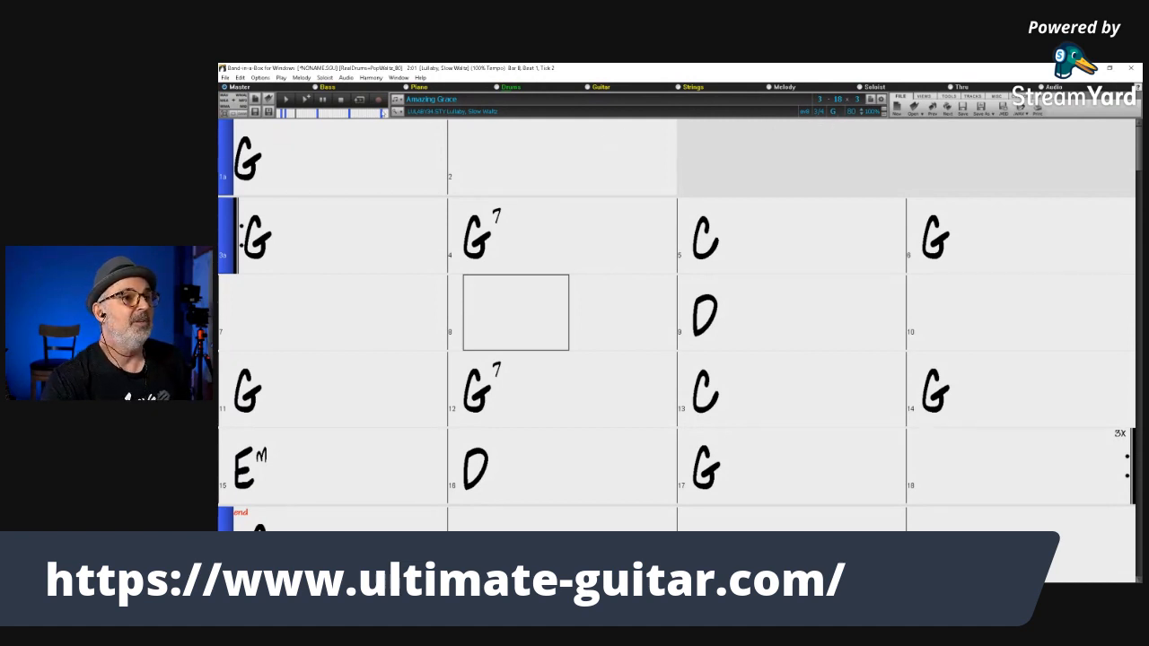
# - Change the song's style to Cr_Norah - Crossover Style and play part of the song to hear it
pyautogui.click(396, 113)
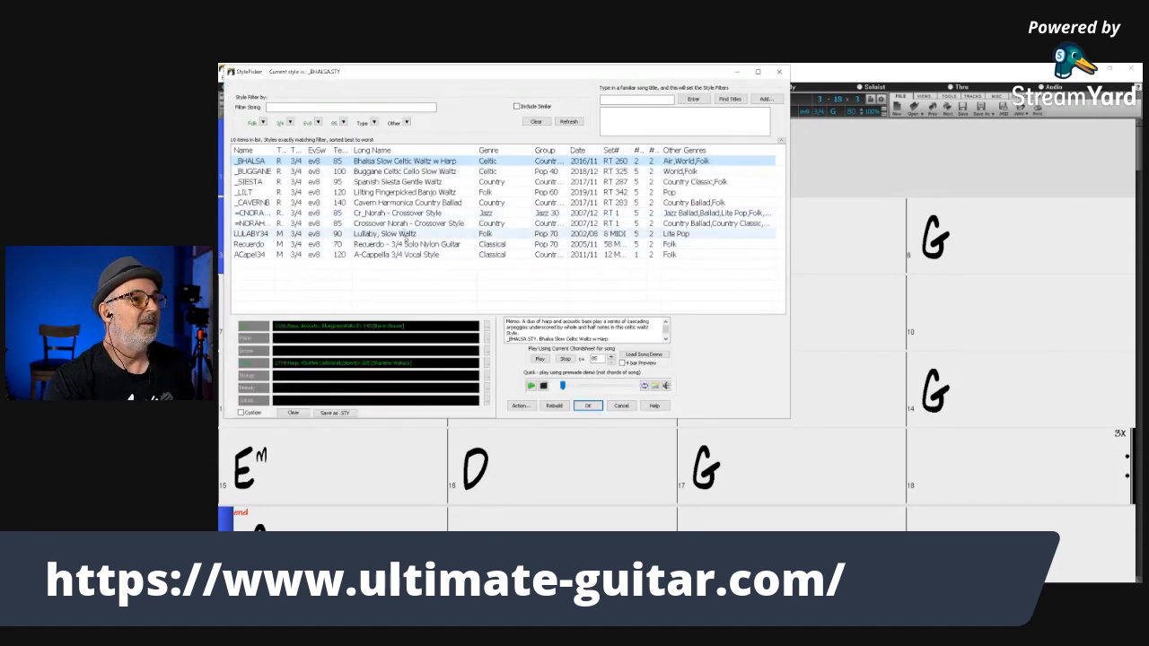
pyautogui.click(392, 213)
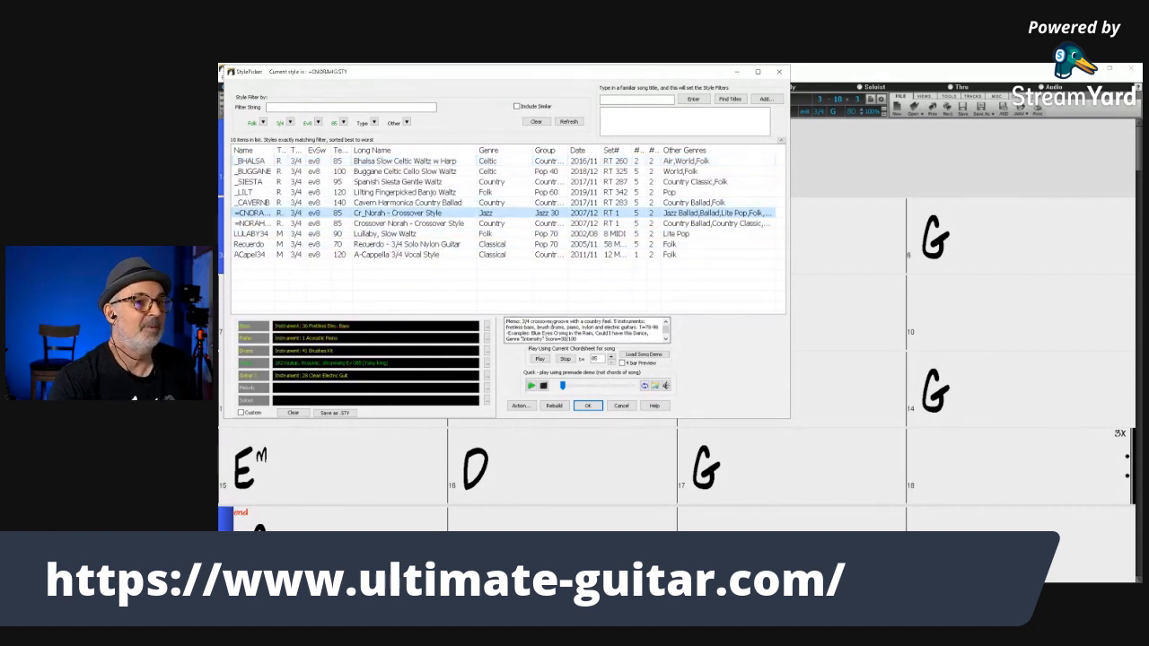
pyautogui.click(587, 406)
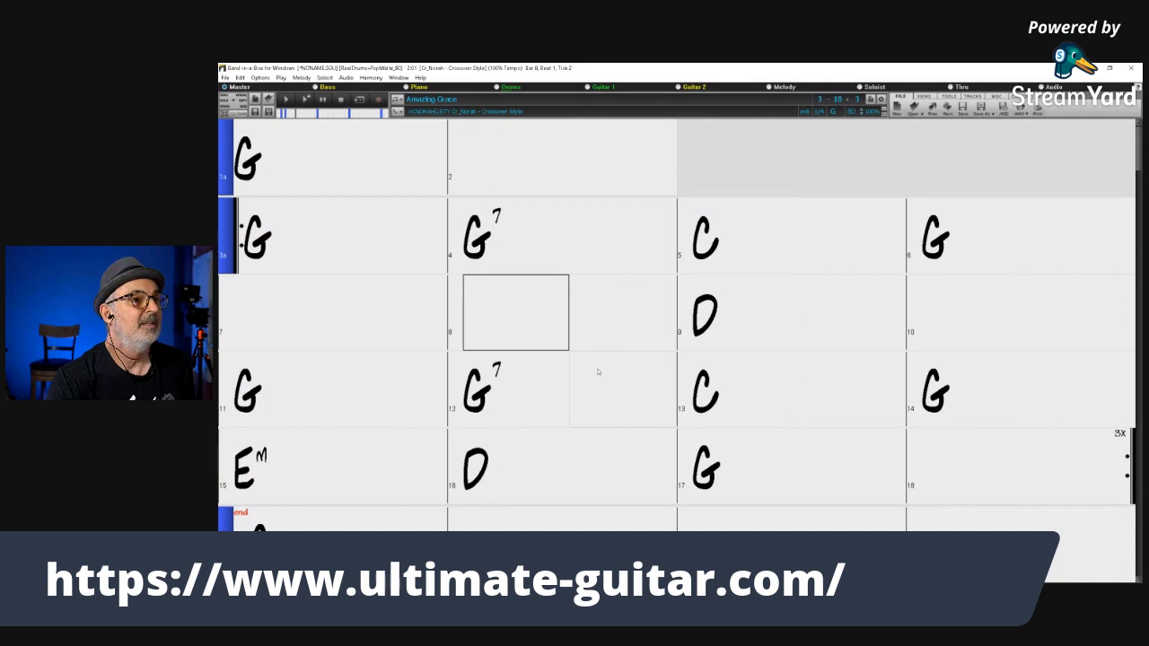
pyautogui.click(286, 99)
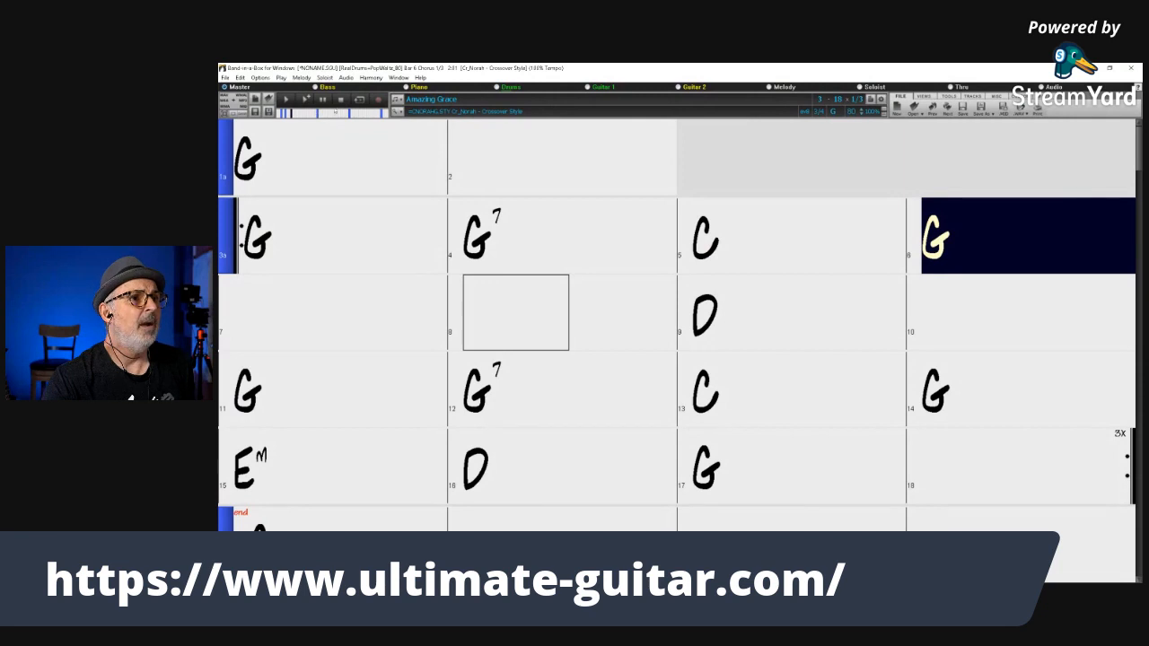
pyautogui.click(340, 101)
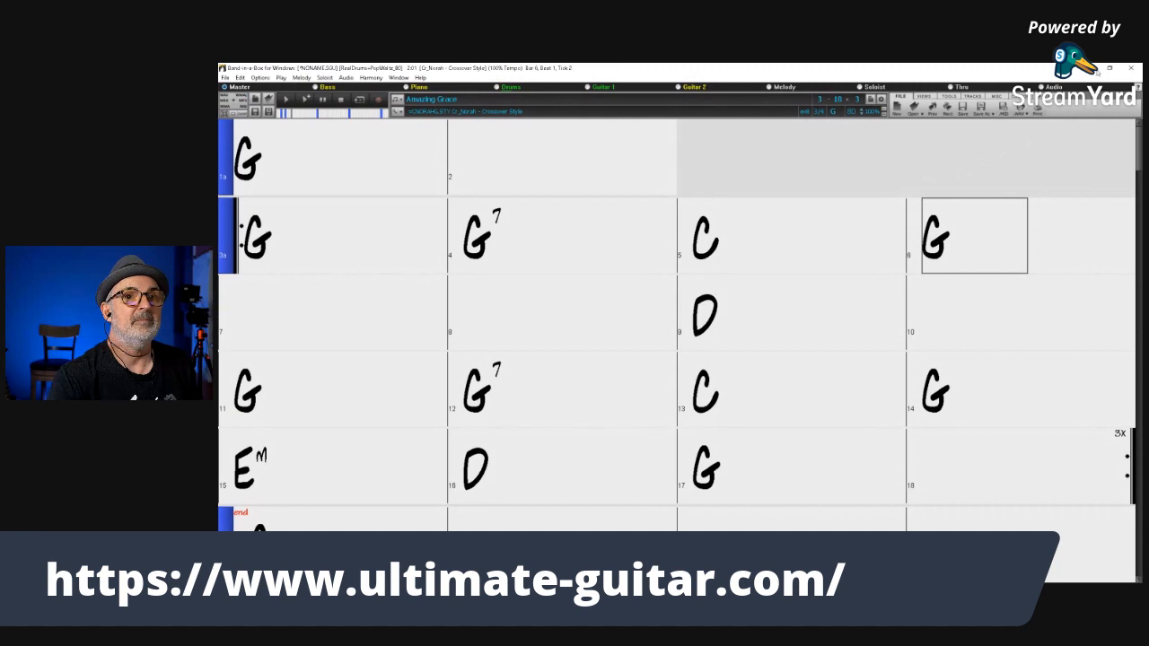
pyautogui.click(1097, 70)
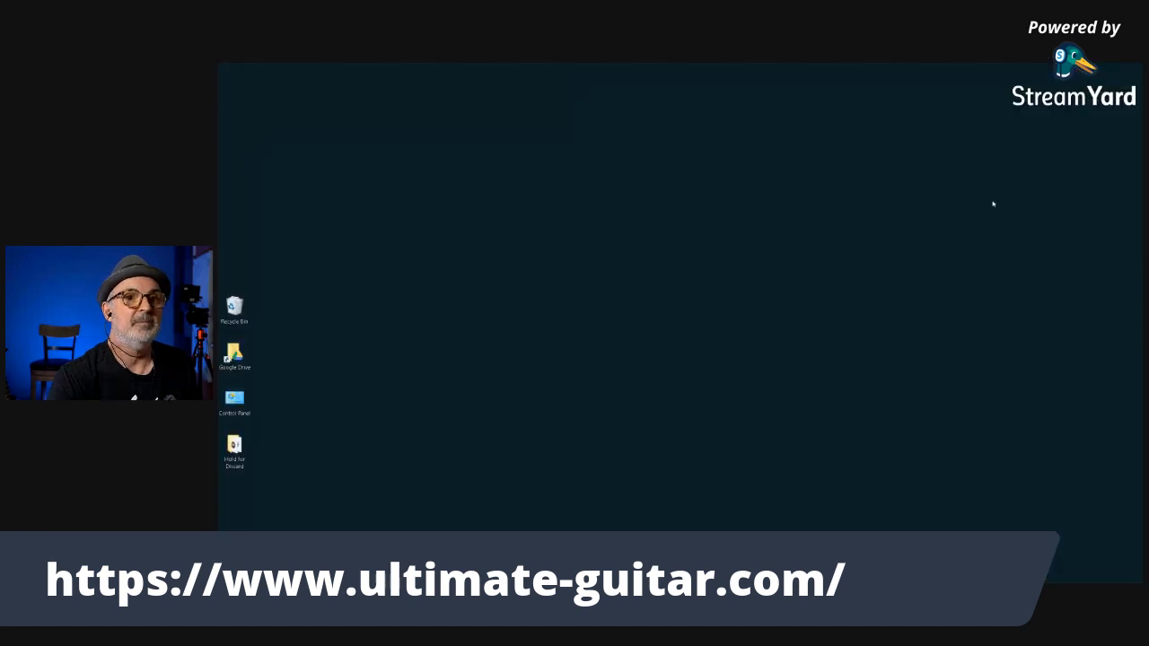
pyautogui.moveTo(628, 581)
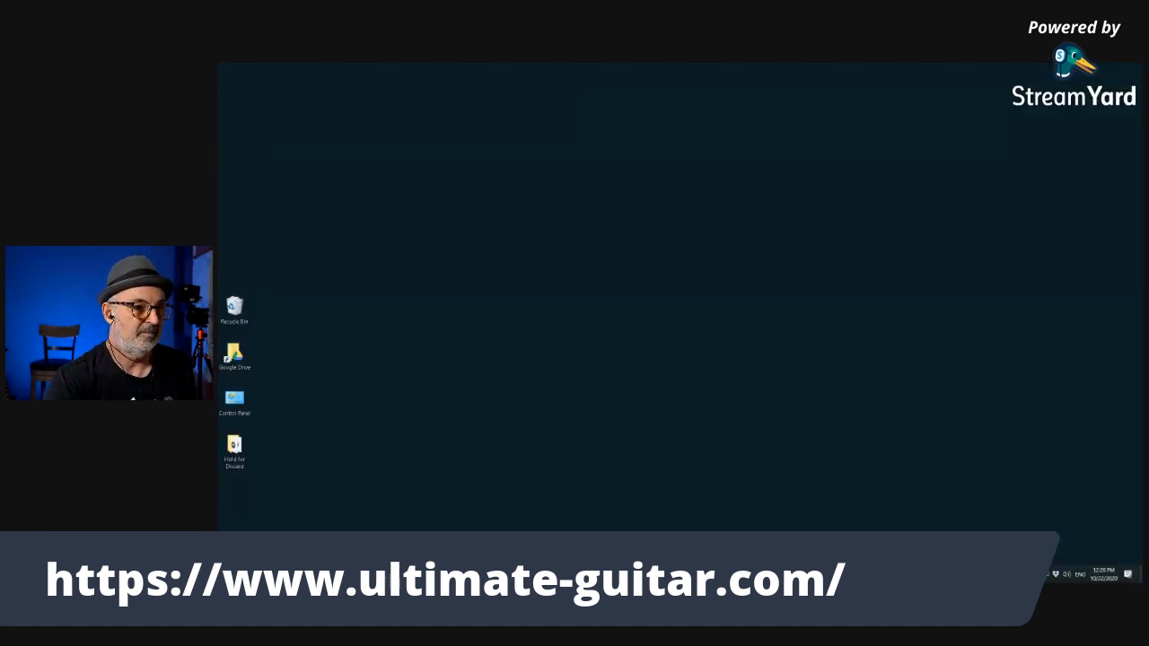
pyautogui.click(448, 574)
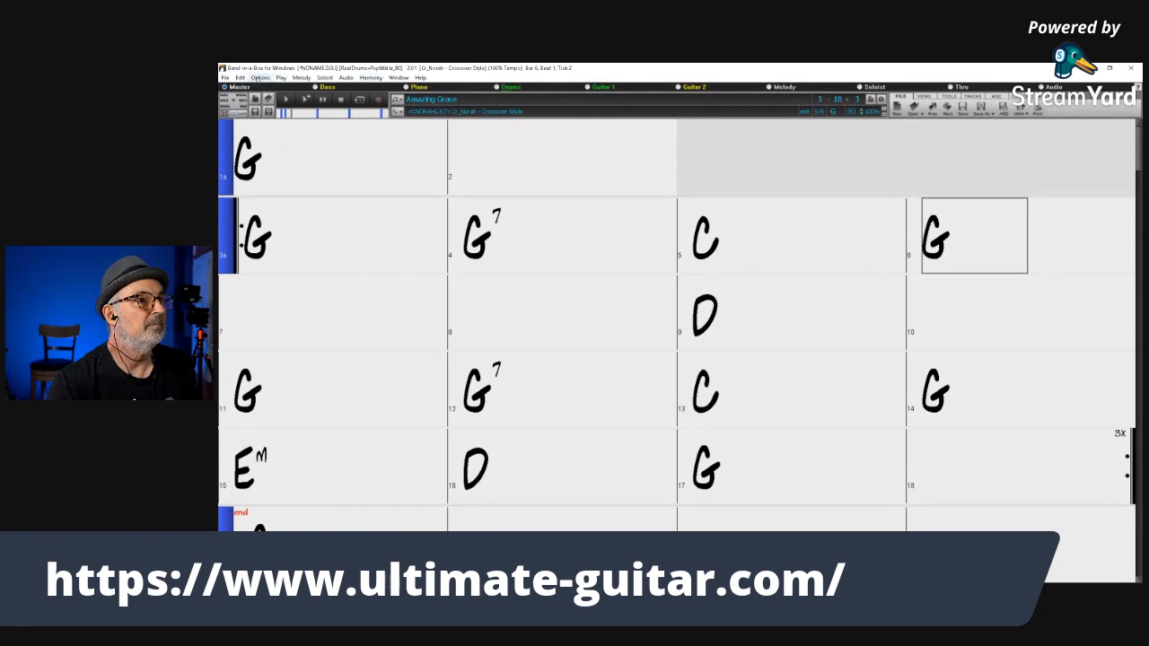
pyautogui.click(260, 78)
pyautogui.moveTo(398, 78)
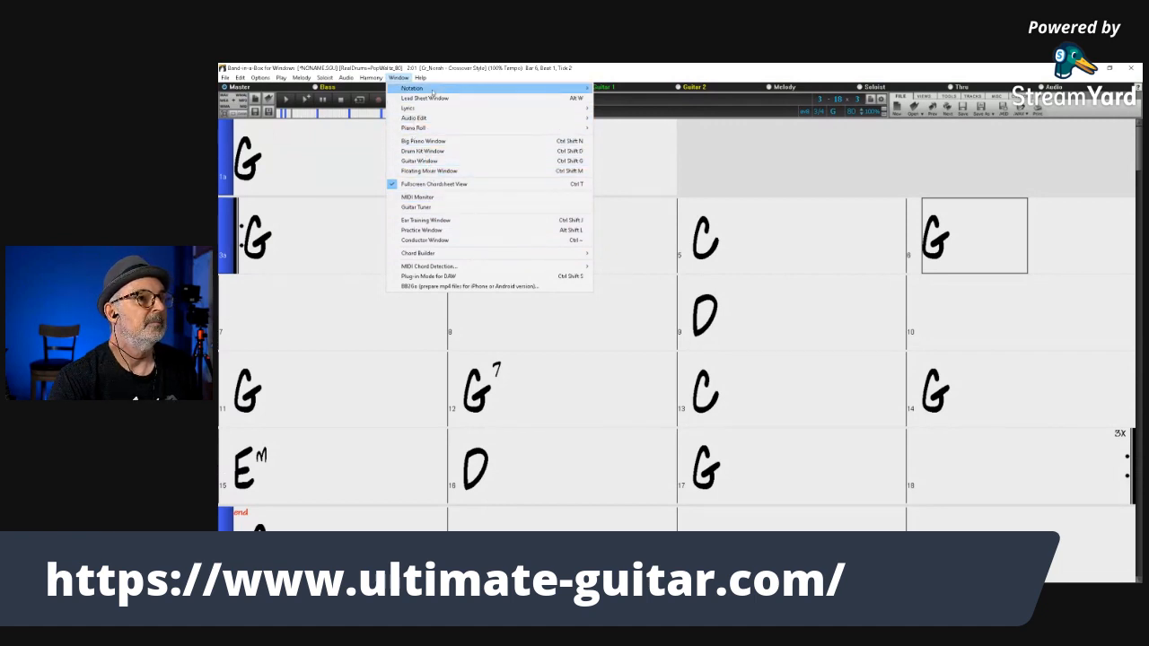
pyautogui.moveTo(432, 92)
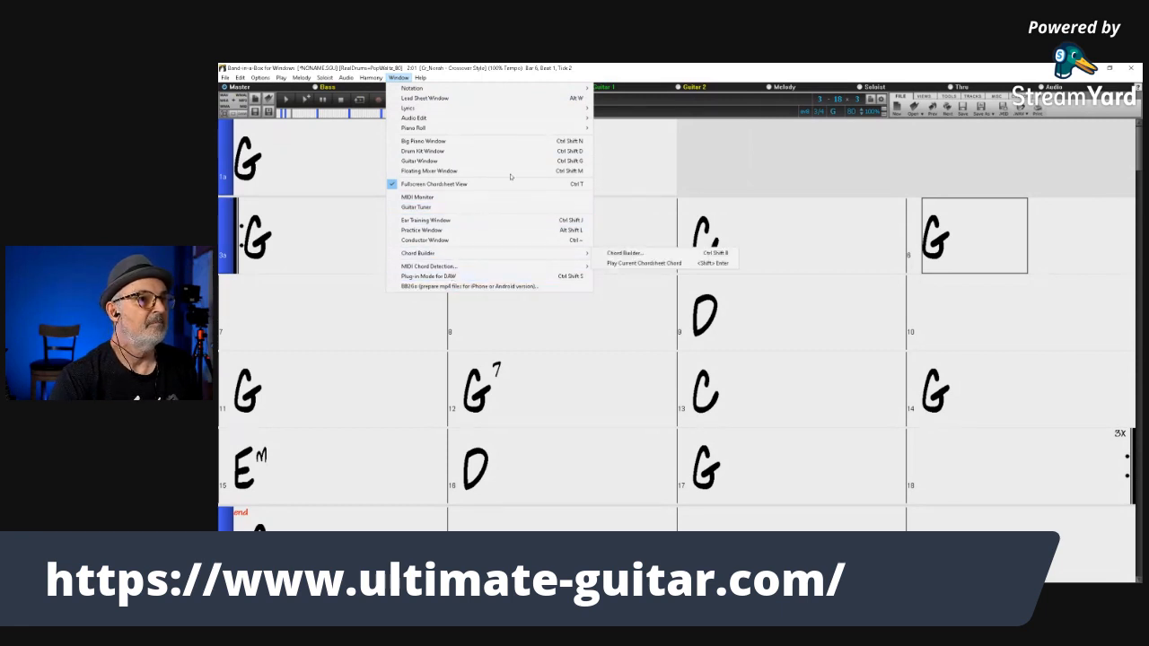
pyautogui.click(582, 67)
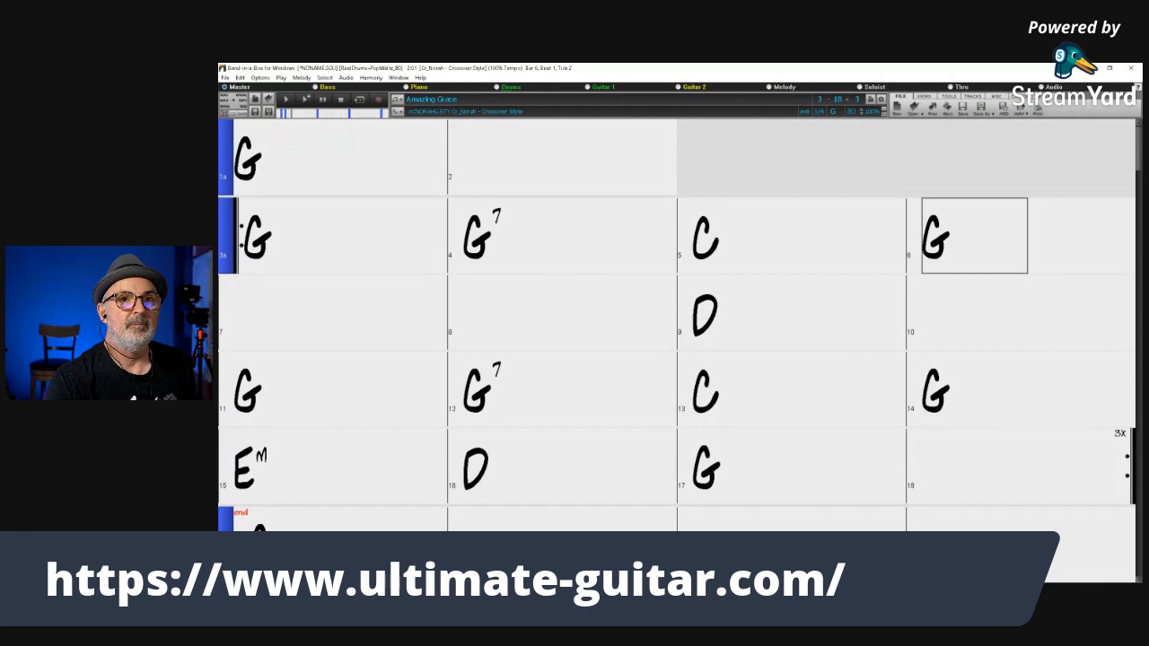
# - Open the mixer, mute Guitar 1, play the opening bars without it, and unmute the track
pyautogui.hotkey('ctrl', 'alt', 'm')
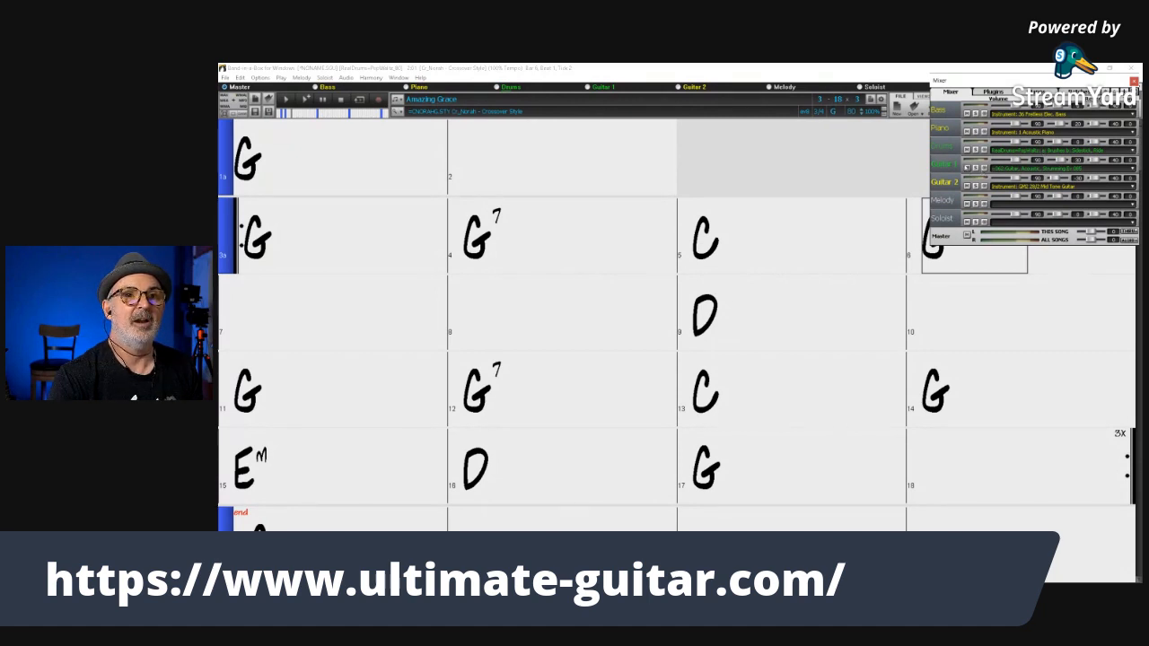
pyautogui.click(966, 167)
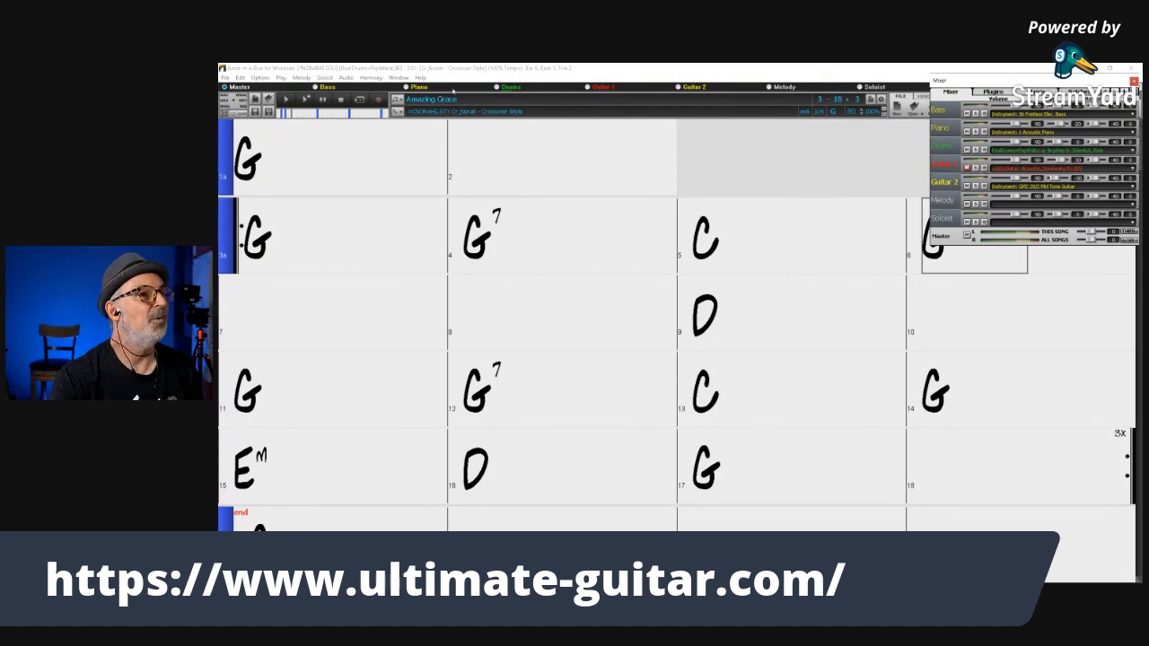
pyautogui.click(284, 100)
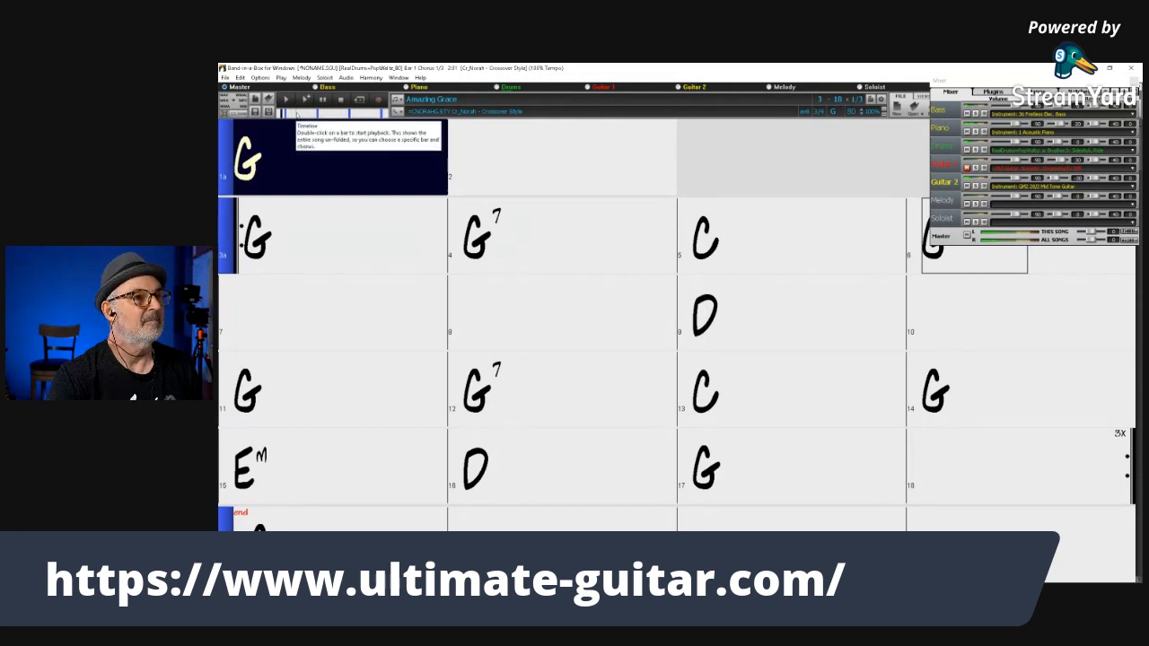
pyautogui.click(341, 100)
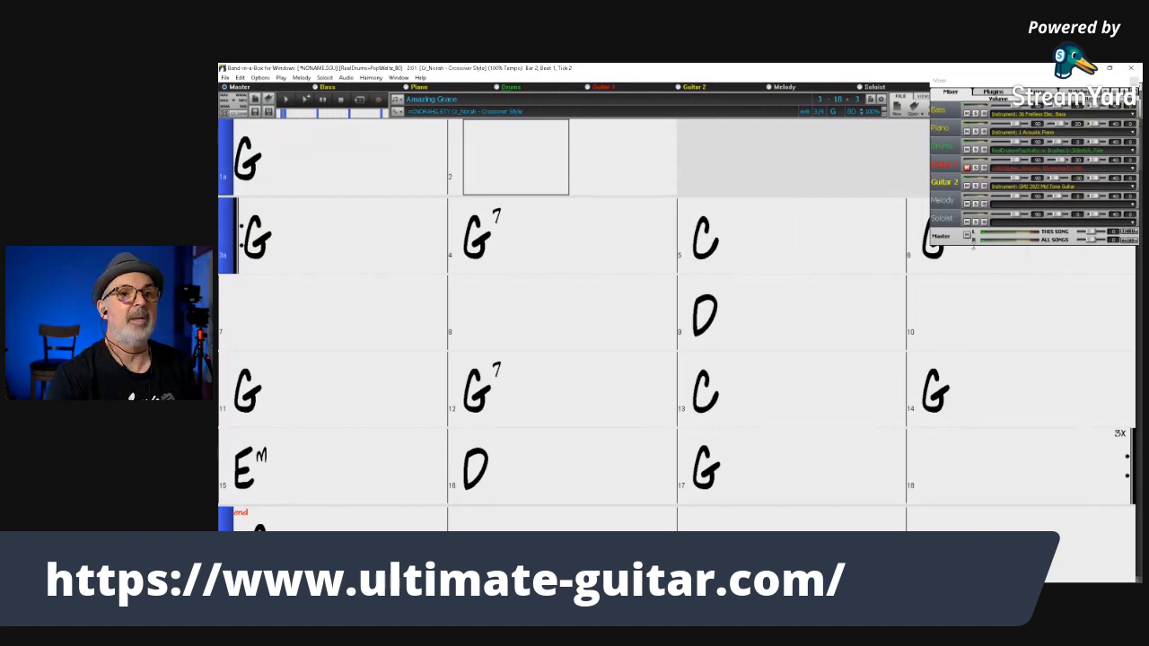
pyautogui.click(966, 167)
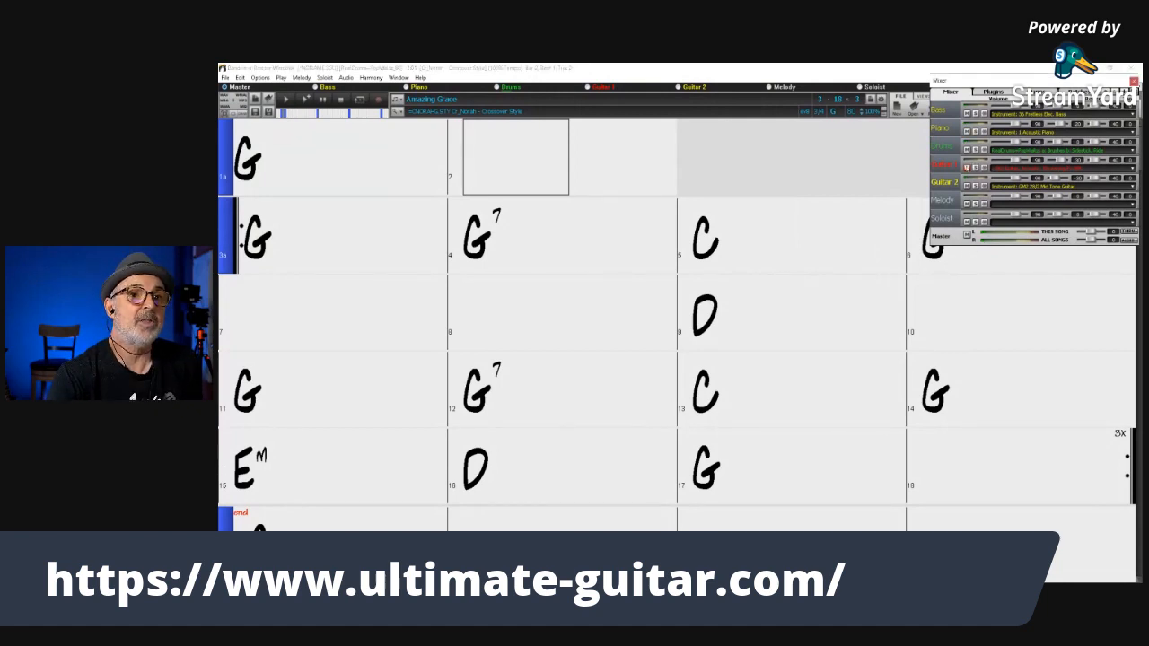
# - Solo Guitar 1, play the opening bars to hear it alone, and turn its solo off
pyautogui.click(975, 167)
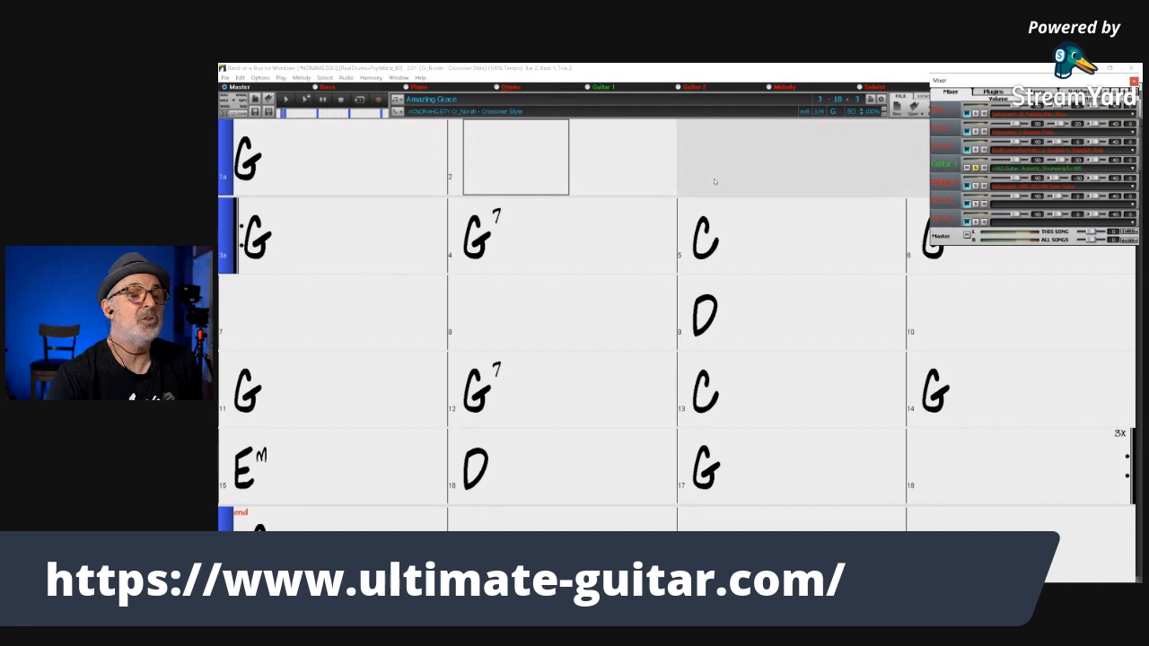
pyautogui.click(286, 100)
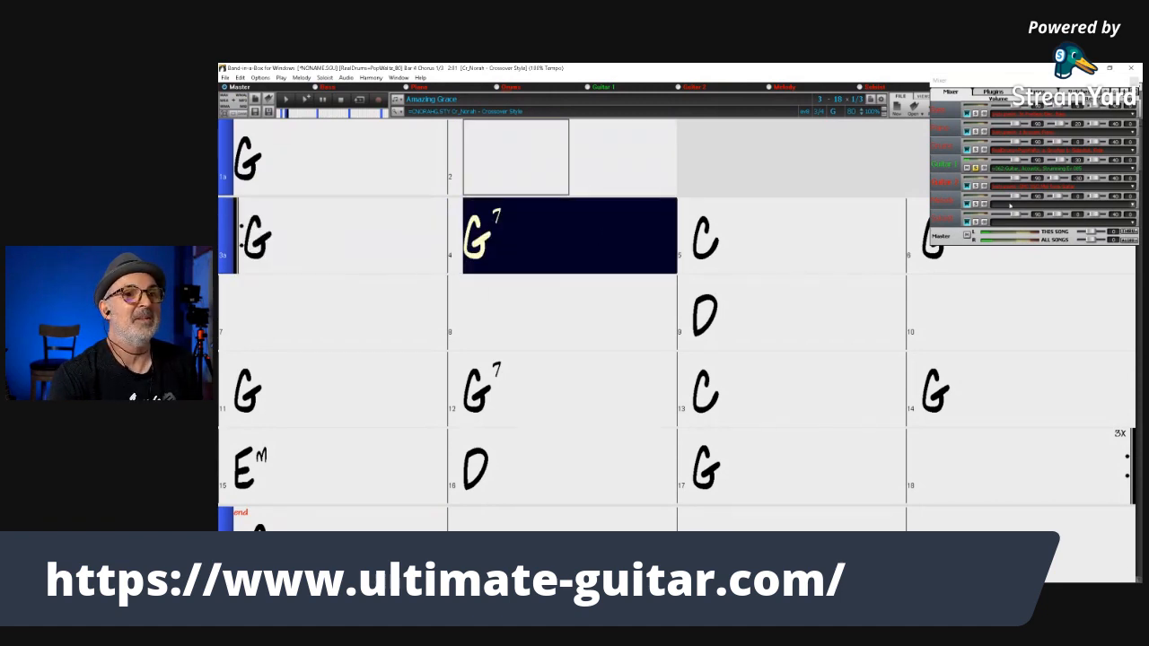
pyautogui.click(339, 100)
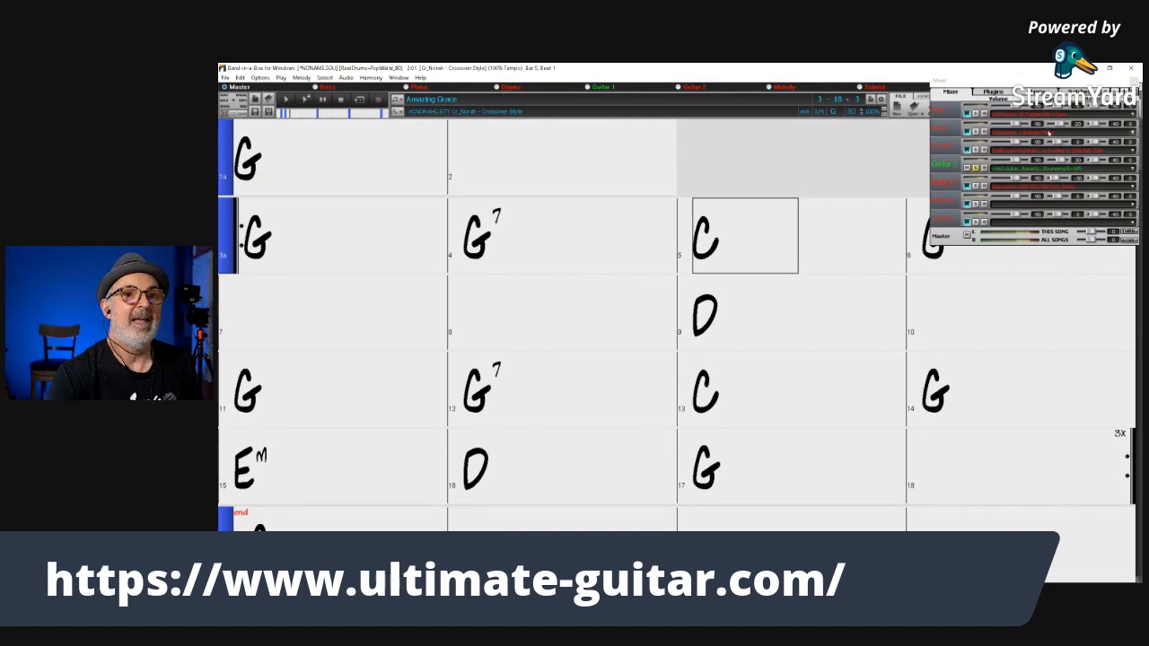
pyautogui.click(975, 169)
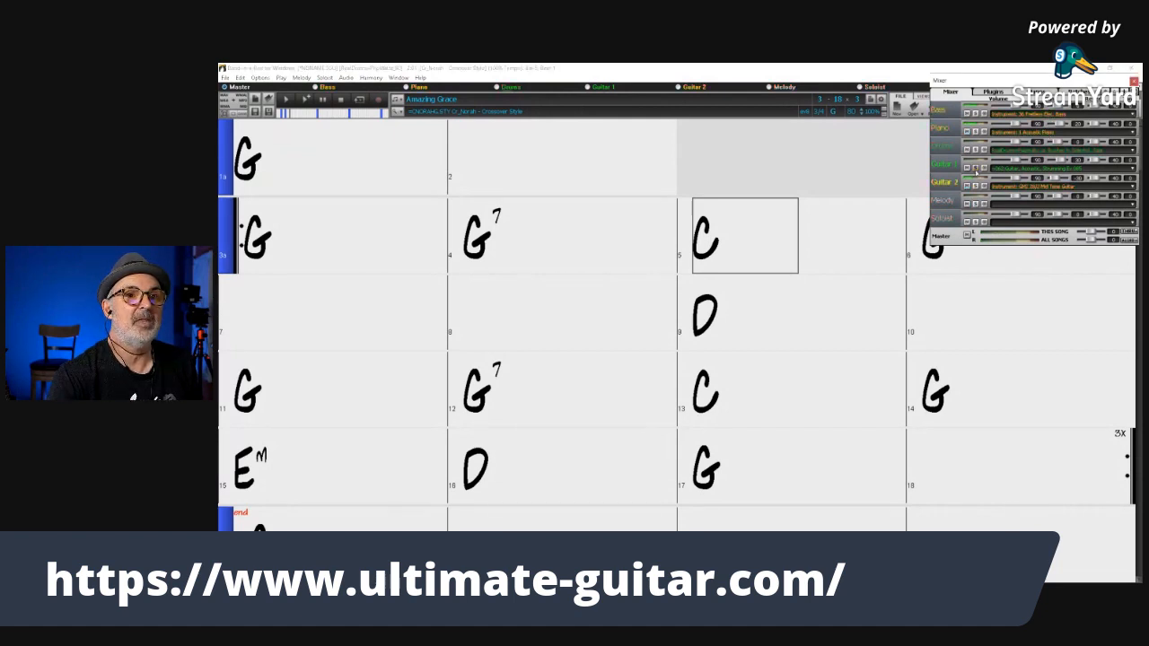
# - Assign RealTrack 2049, the acoustic piano country waltz accompaniment, to the Piano track, listen to the song with it, and close the mixer
pyautogui.click(1012, 133)
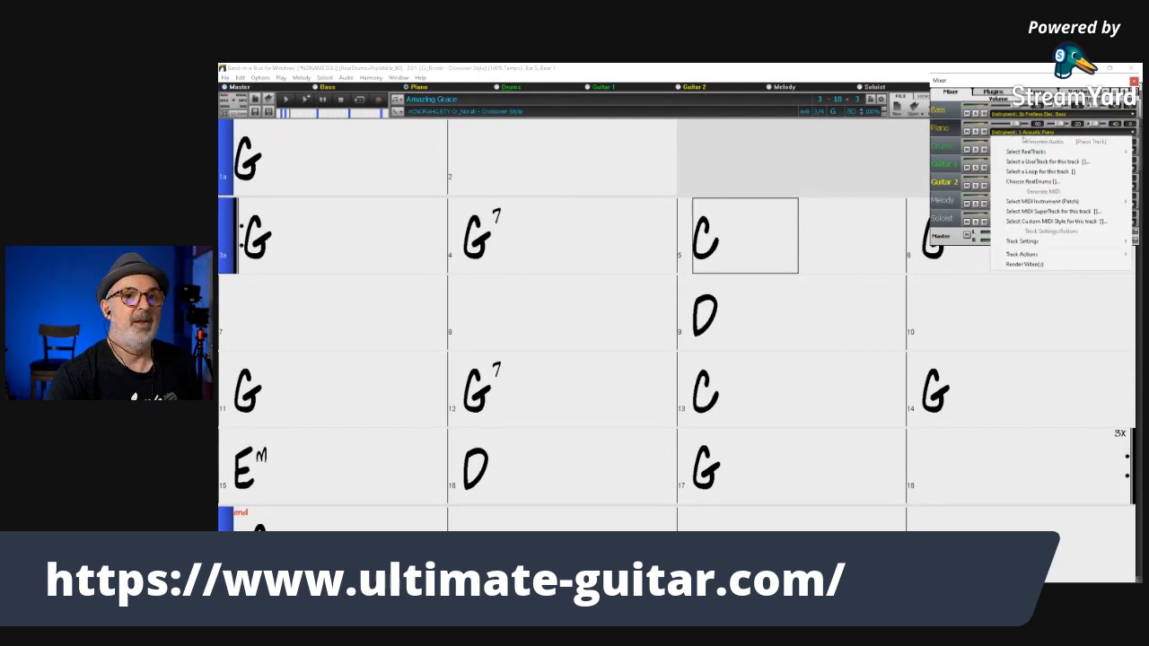
pyautogui.moveTo(1039, 153)
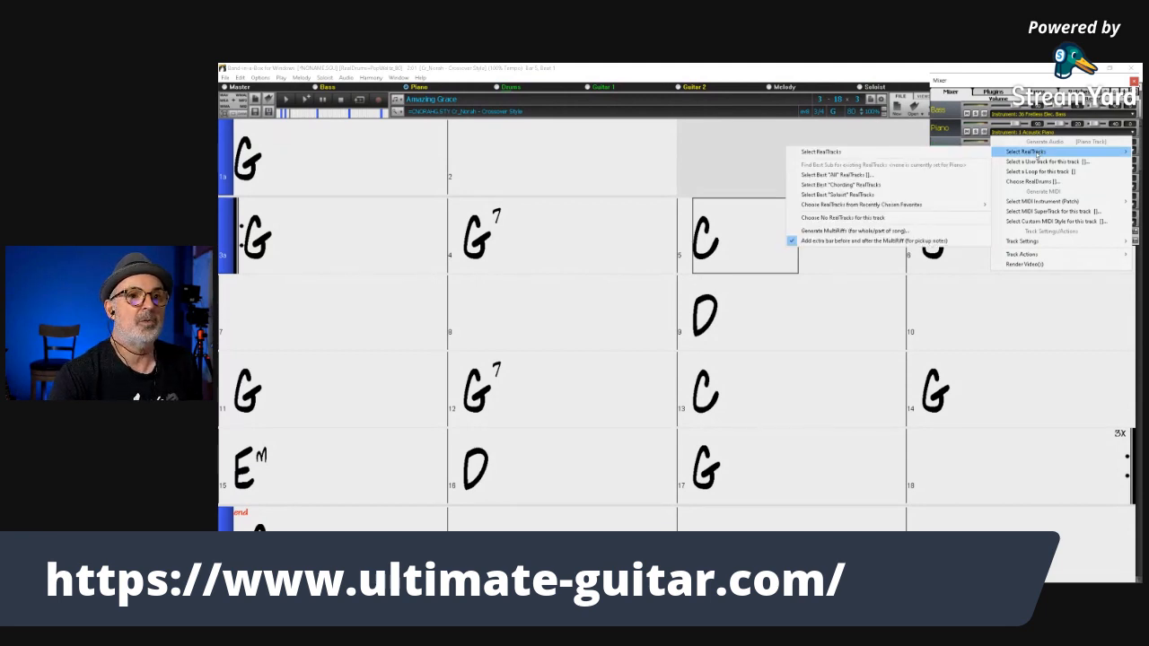
pyautogui.click(922, 186)
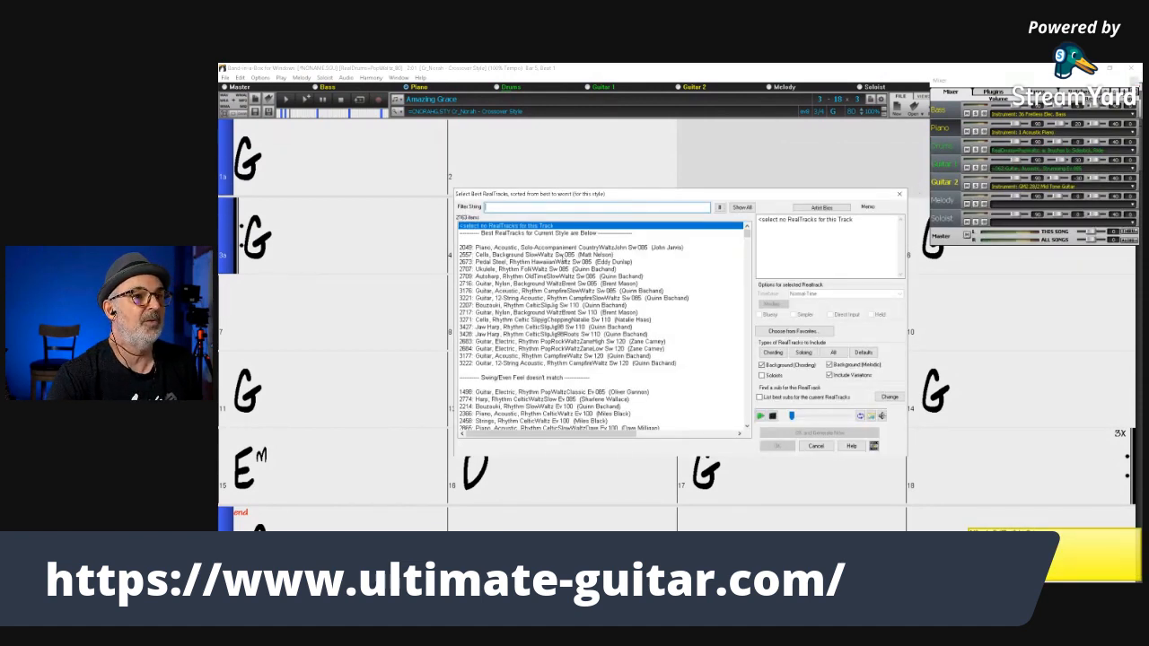
pyautogui.click(567, 249)
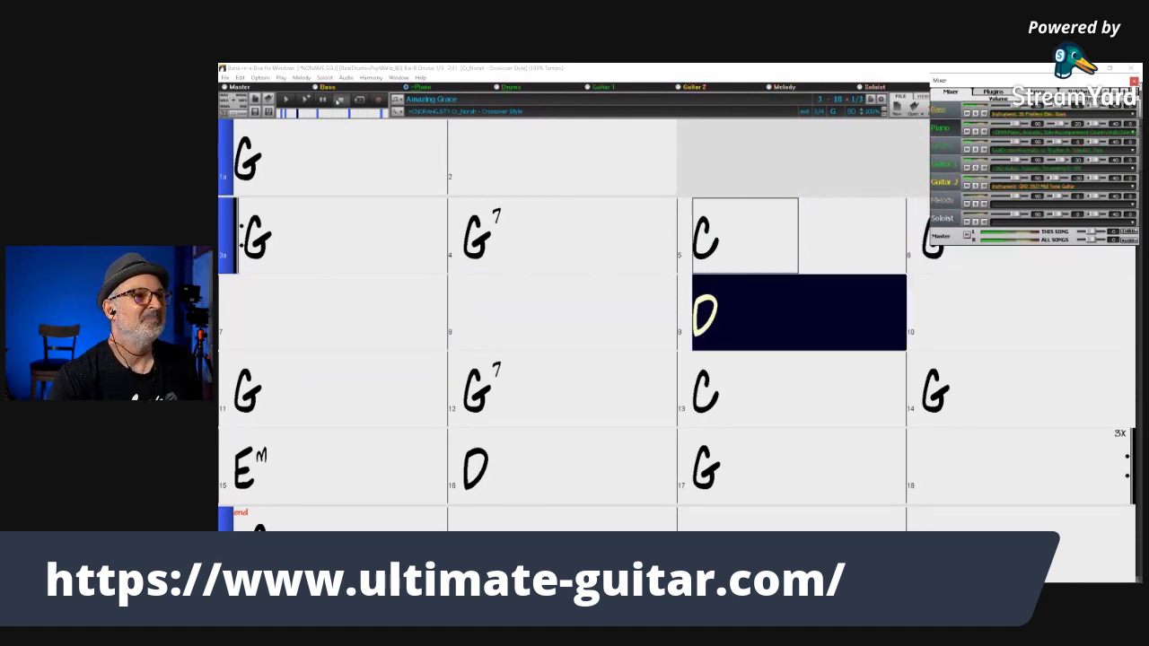
pyautogui.click(340, 99)
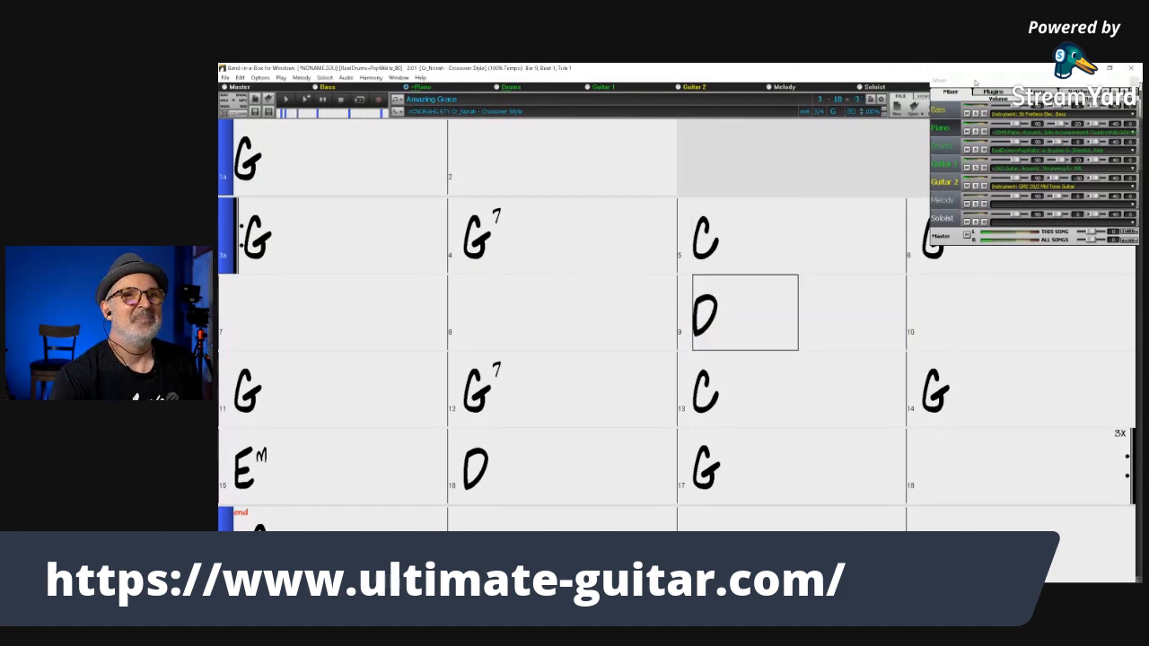
pyautogui.click(1133, 80)
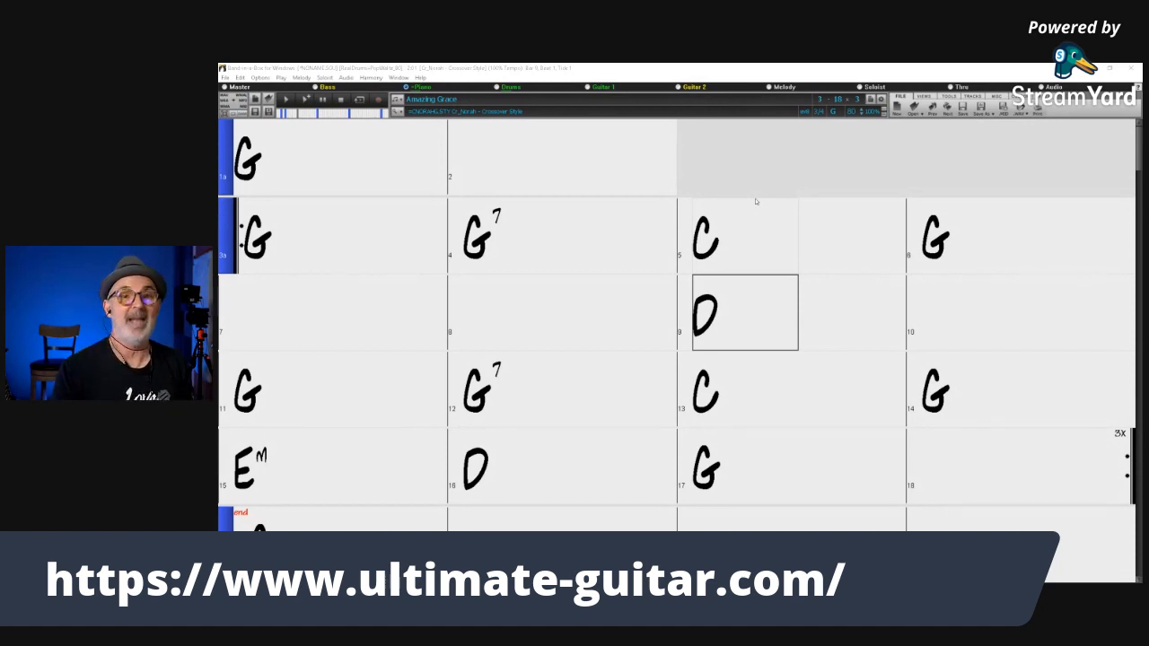
# - Review the options for exporting the song as an audio file and close them without rendering
pyautogui.click(1022, 112)
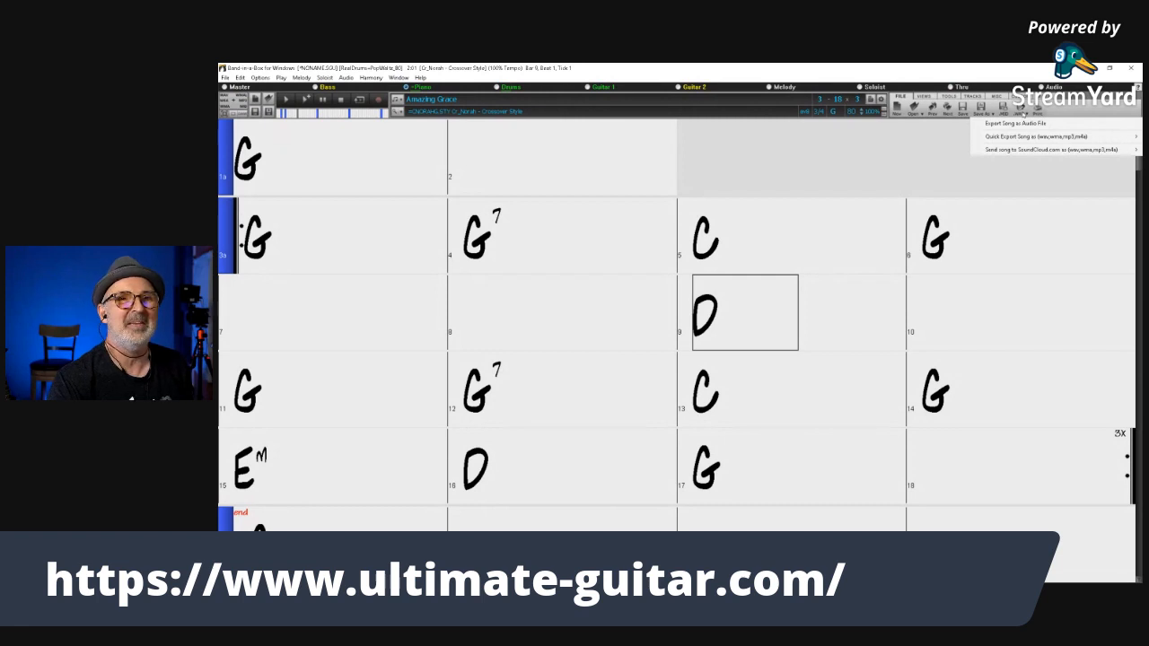
pyautogui.click(1023, 125)
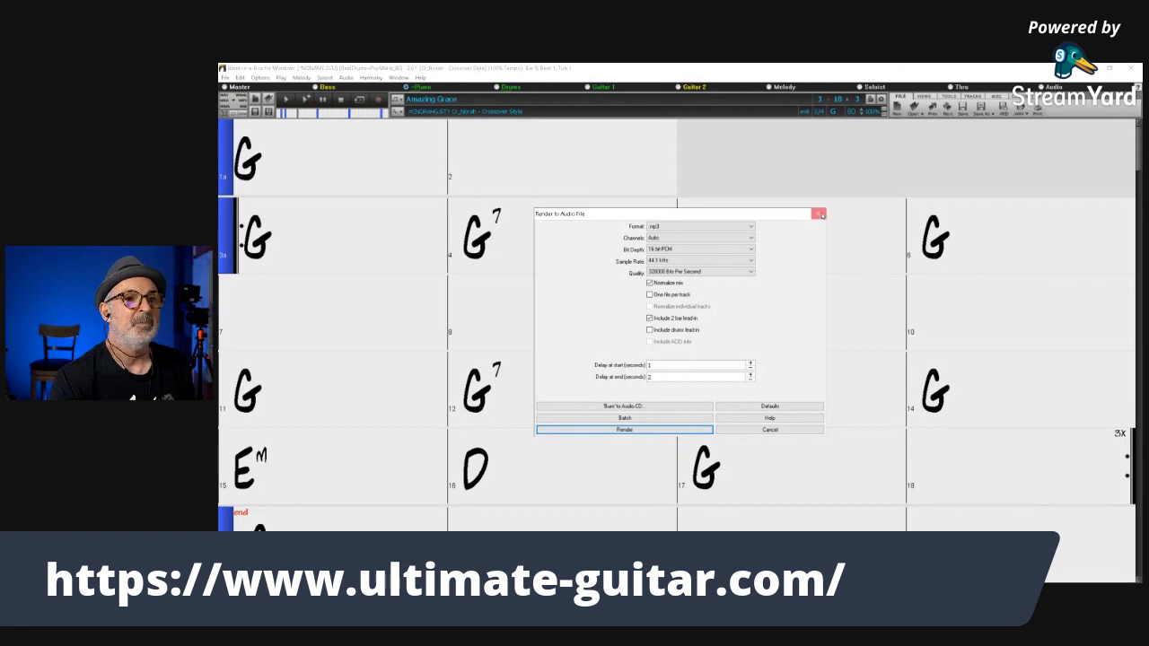
pyautogui.click(818, 213)
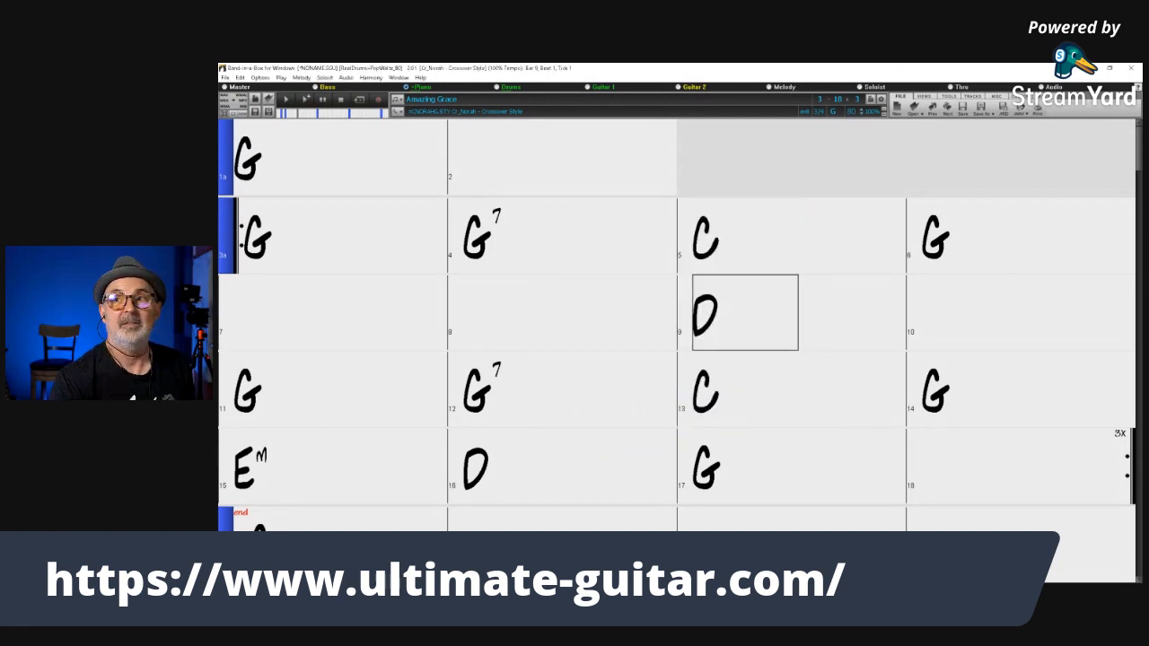
# - Bring the mixer back over the chord sheet and mute Guitar 2 and Guitar 1
pyautogui.moveTo(1134, 179); pyautogui.dragTo(977, 126)
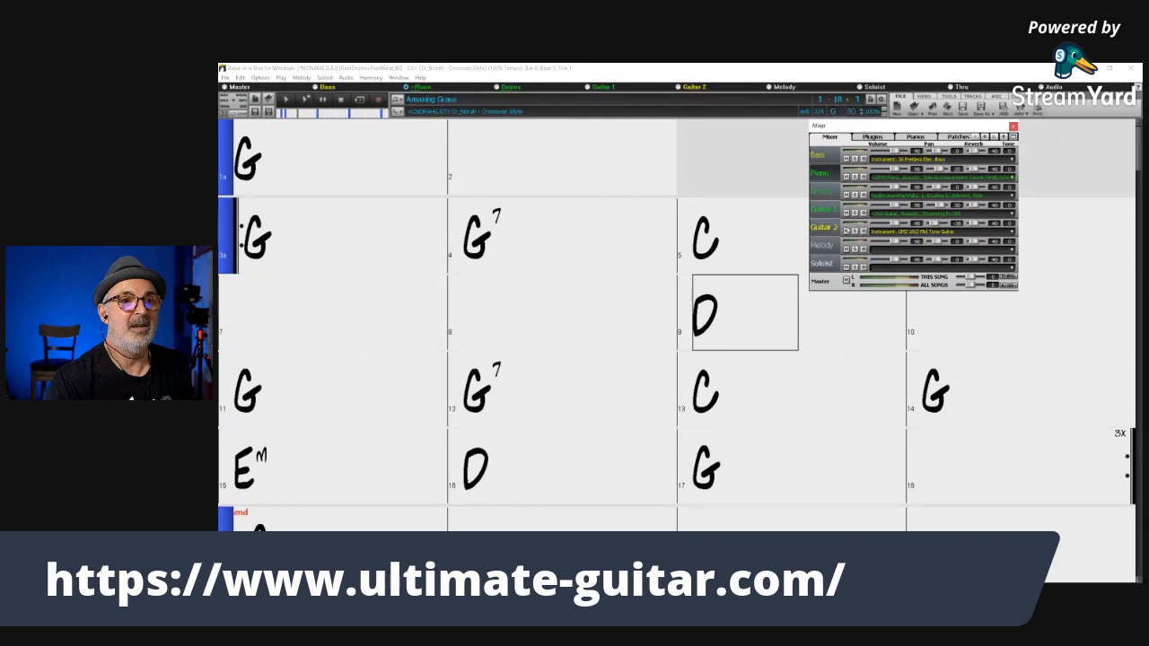
pyautogui.click(846, 231)
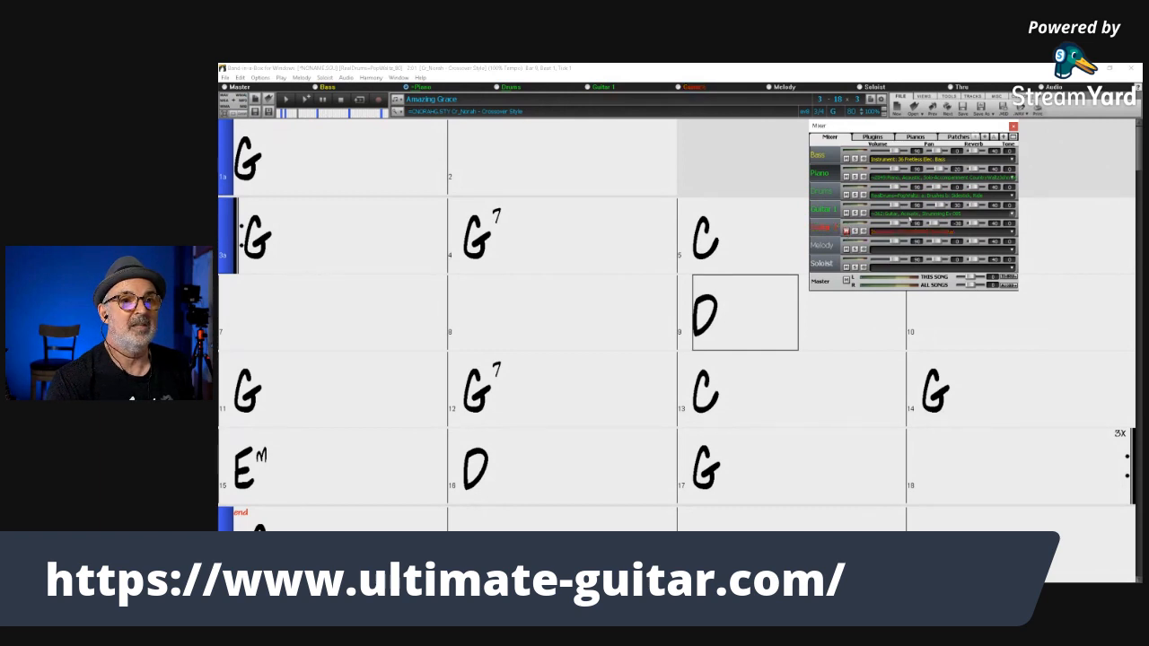
pyautogui.click(845, 213)
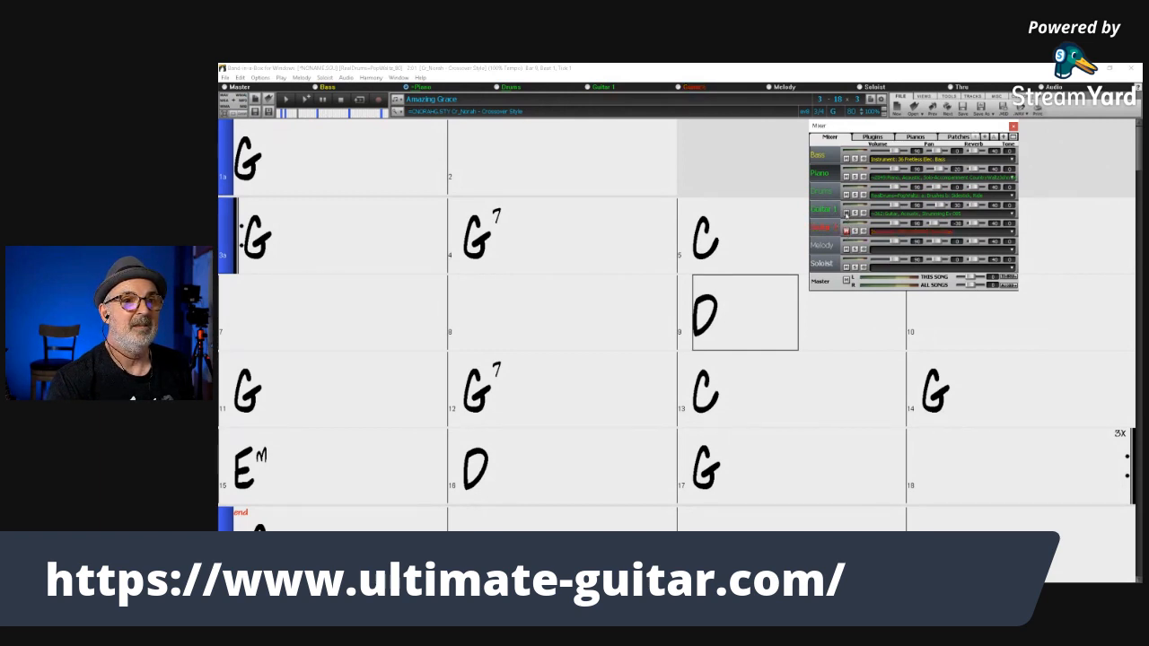
# - Look at the audio file render settings for the mix without guitars, and leave without rendering
pyautogui.click(978, 109)
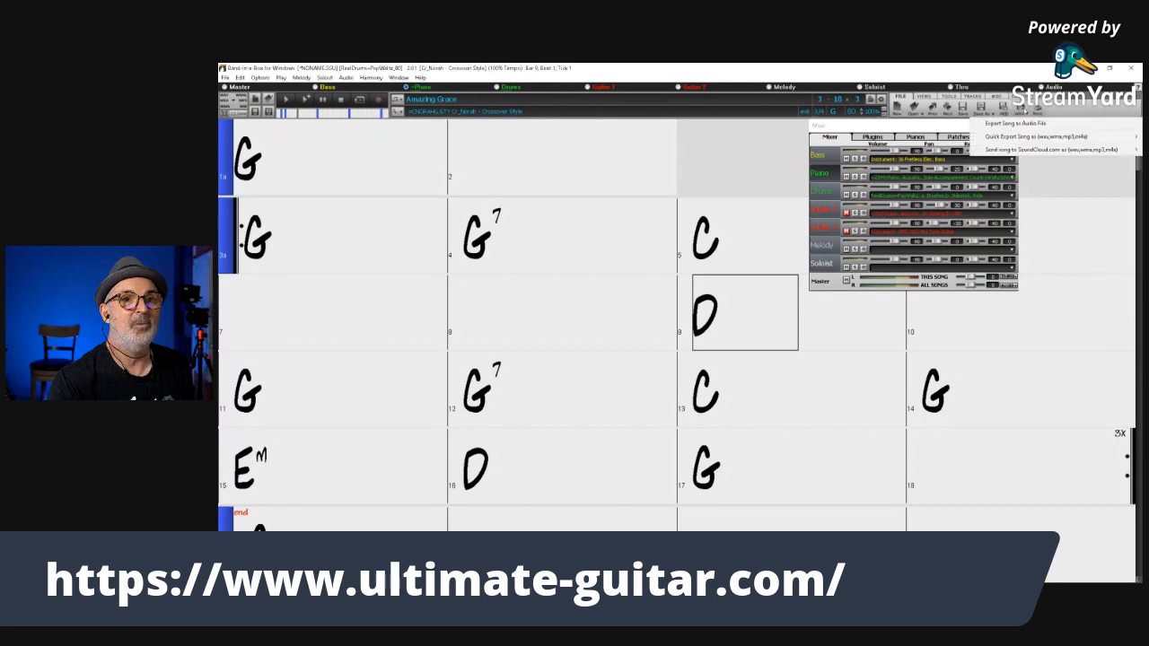
pyautogui.click(1012, 126)
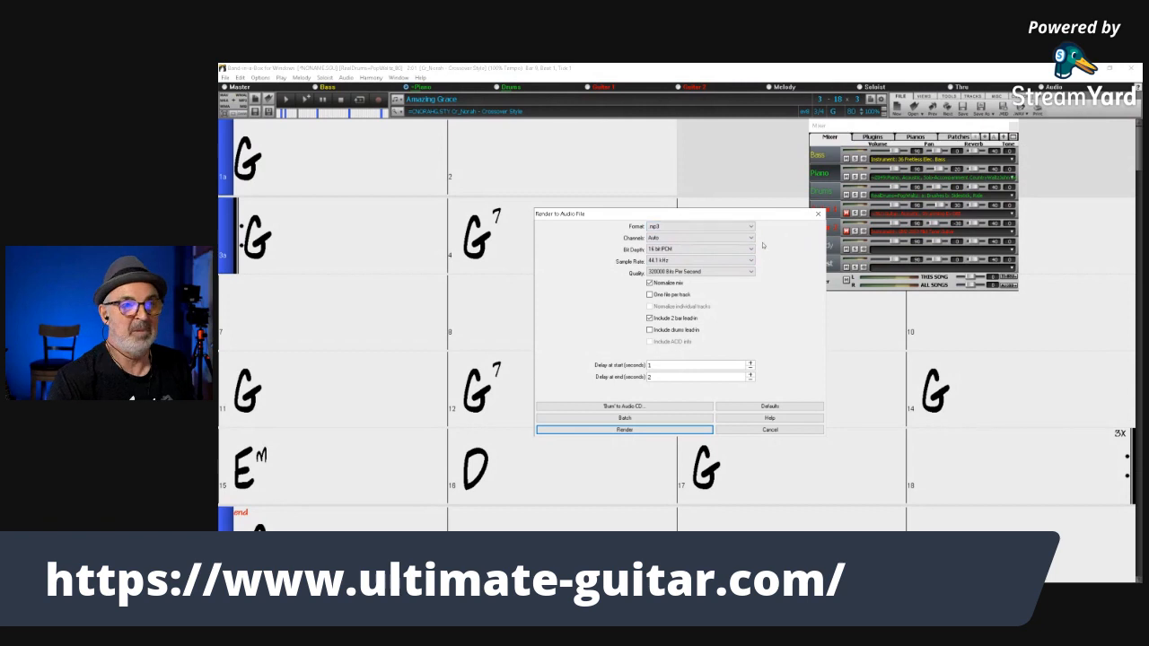
pyautogui.click(818, 213)
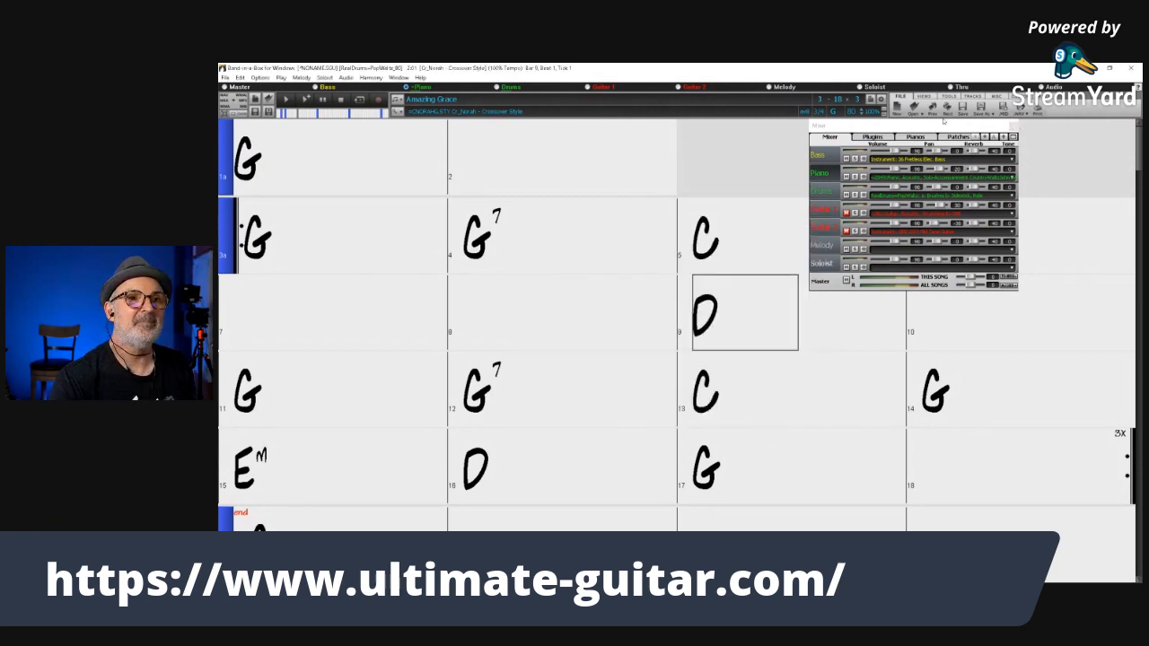
# - Move the mixer off the chord sheet and bring up the open Chrome windows to switch to the browser
pyautogui.moveTo(932, 128); pyautogui.dragTo(1146, 204)
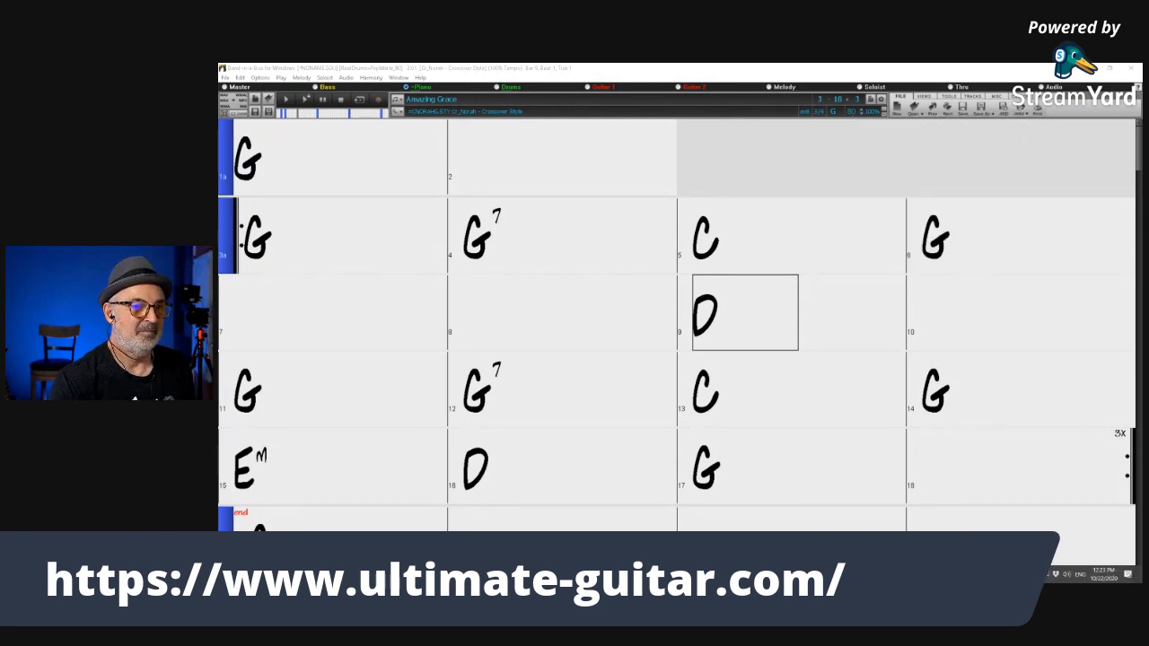
pyautogui.moveTo(473, 575)
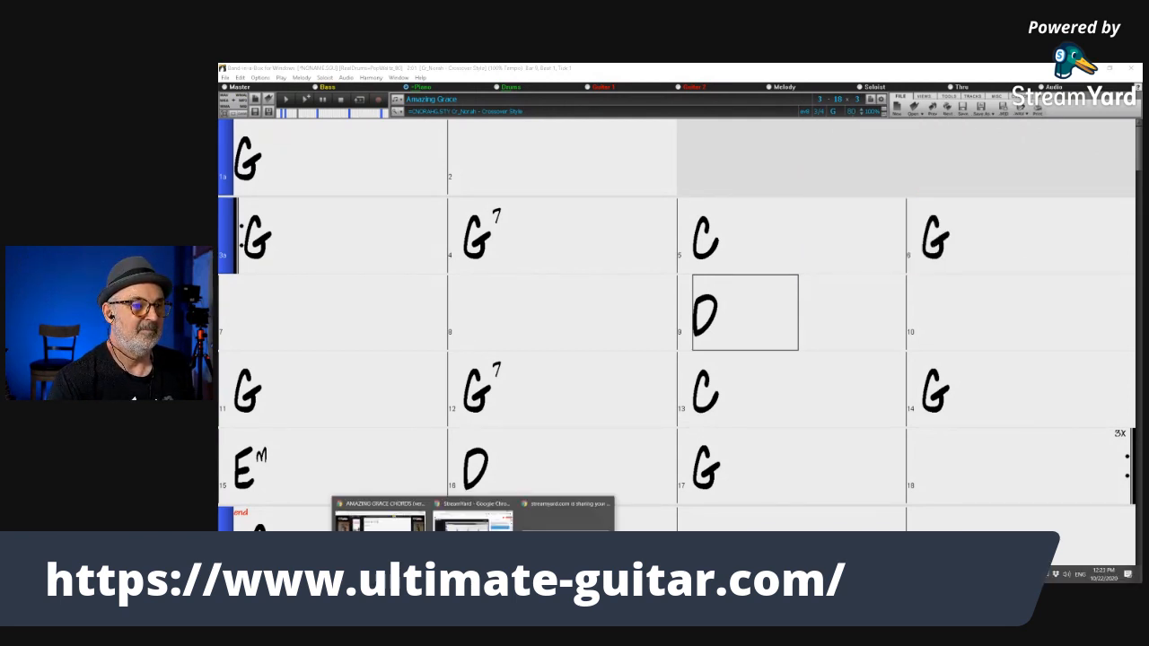